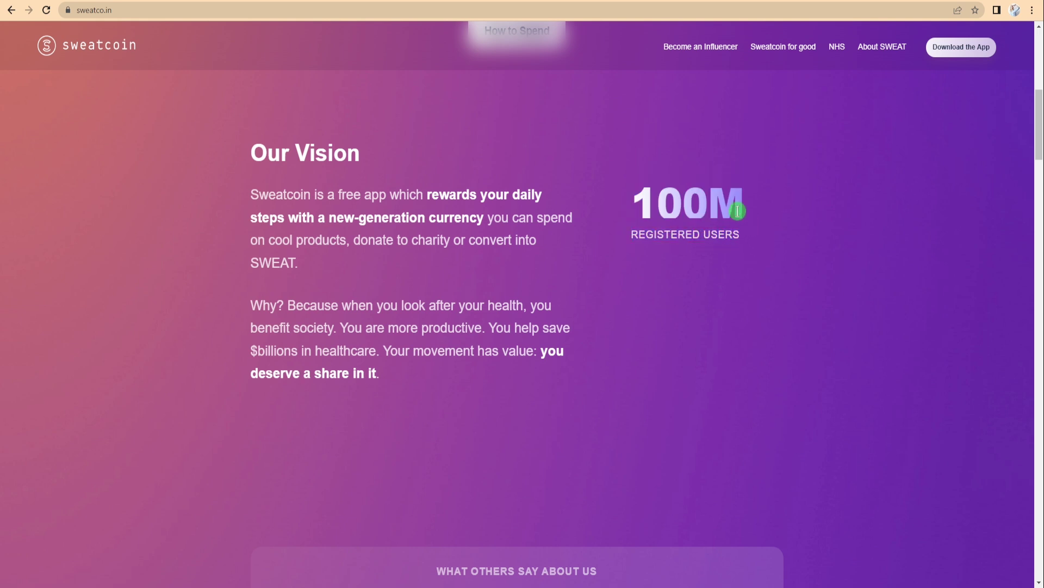
mouse_move(1040, 160)
mouse_down()
mouse_move(1040, 211)
mouse_move(1041, 33)
mouse_up()
Return to the top of sweatco.in via the logo and select the address bar.
click(115, 52)
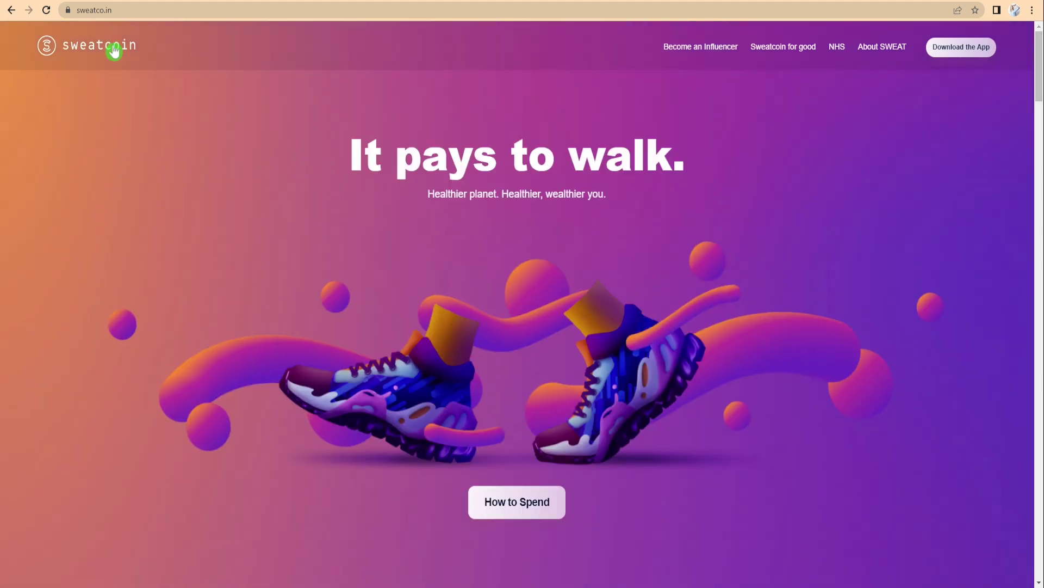
click(129, 7)
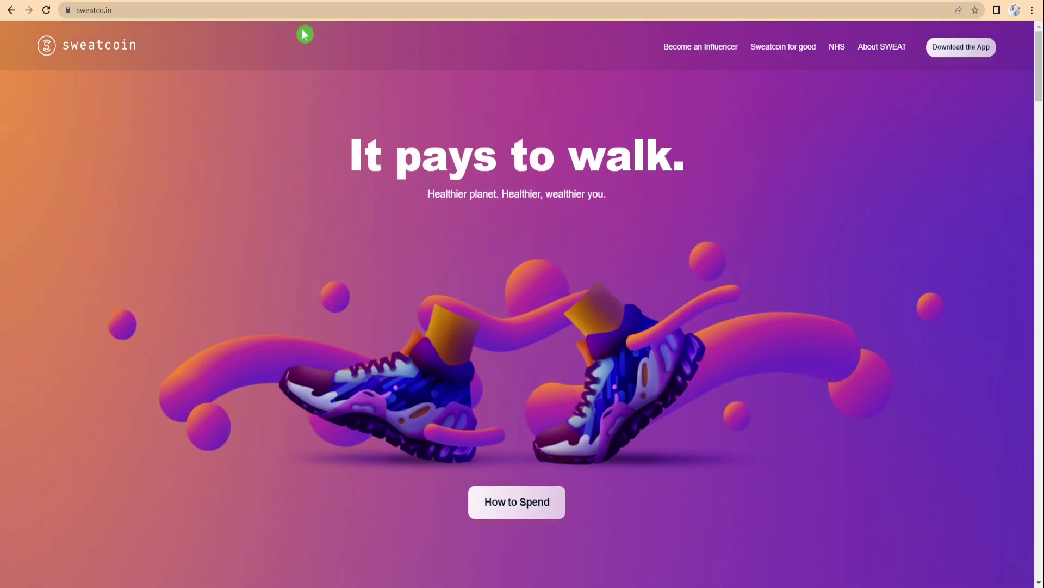
click(135, 13)
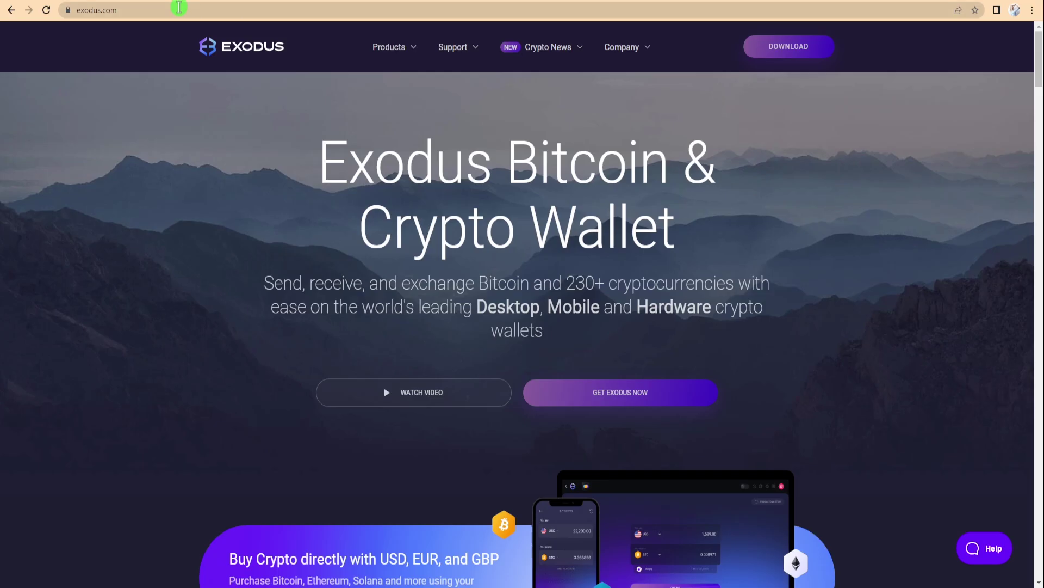
Load exodus.com and highlight its wallet heading, 230+ cryptocurrencies paragraph and crypto apps heading.
click(86, 10)
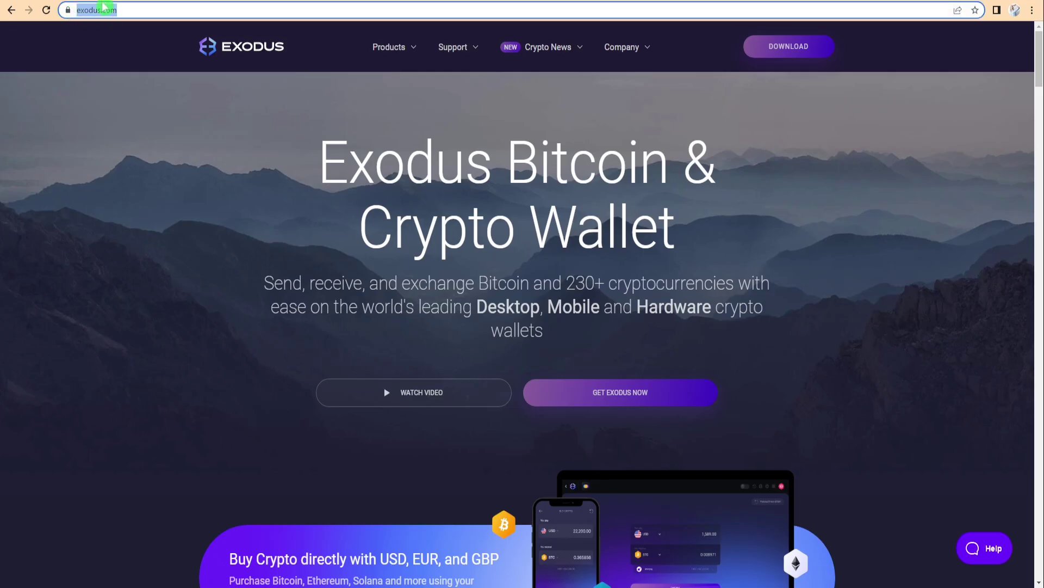
drag(317, 162, 706, 224)
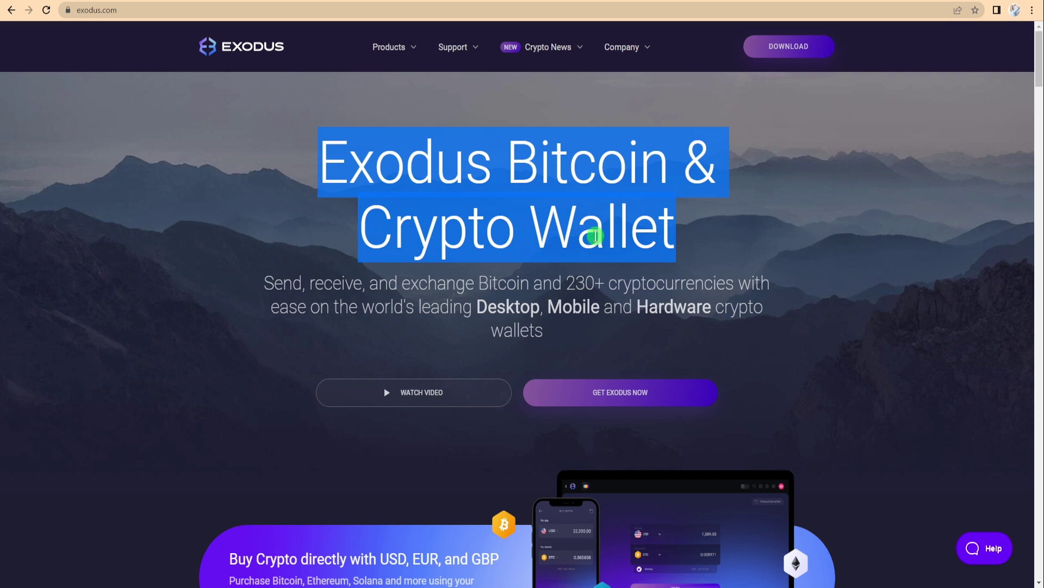
click(733, 236)
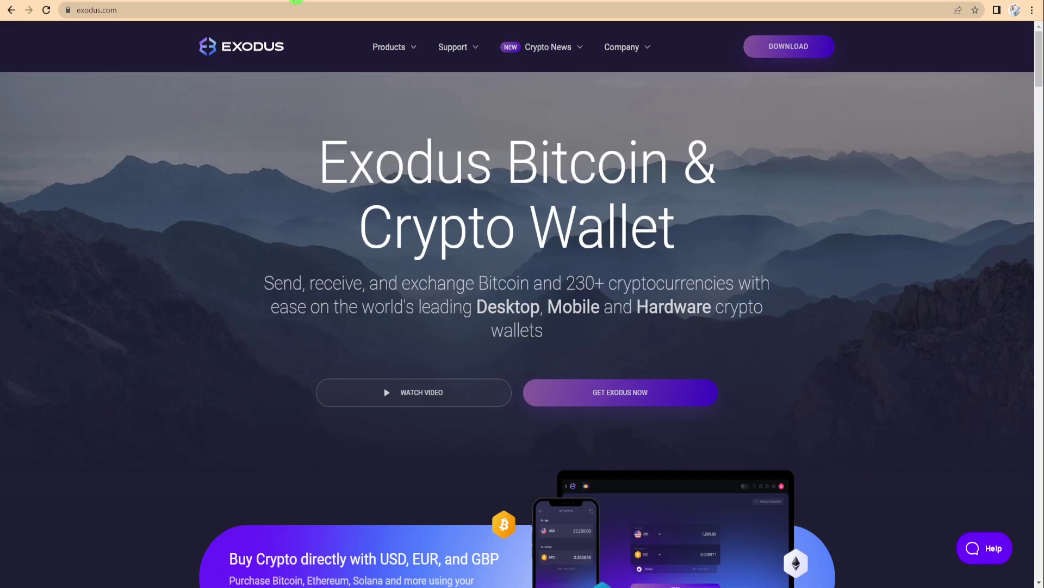
drag(385, 286, 697, 331)
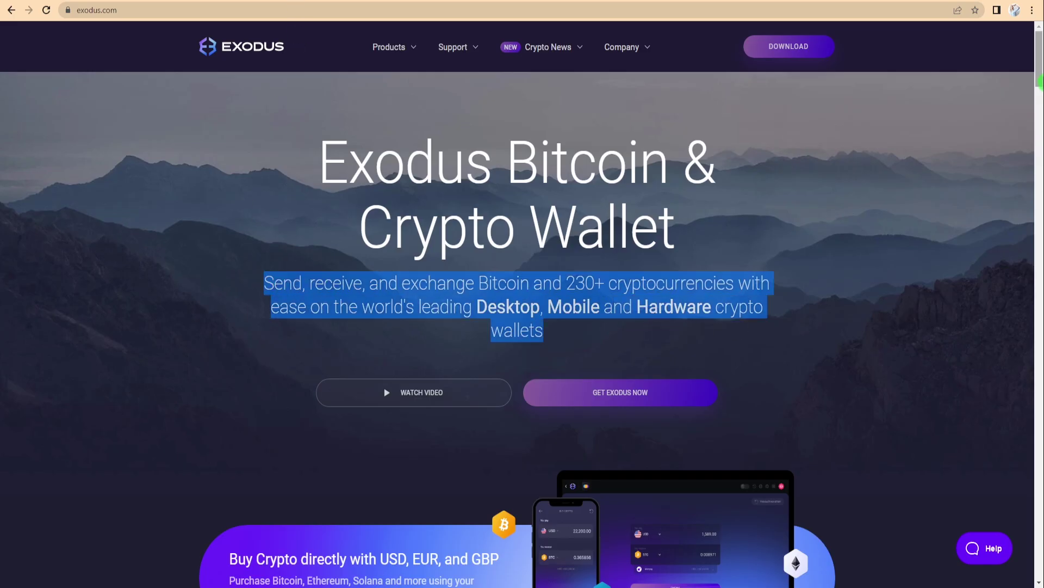
scroll(522, 293, down, 4)
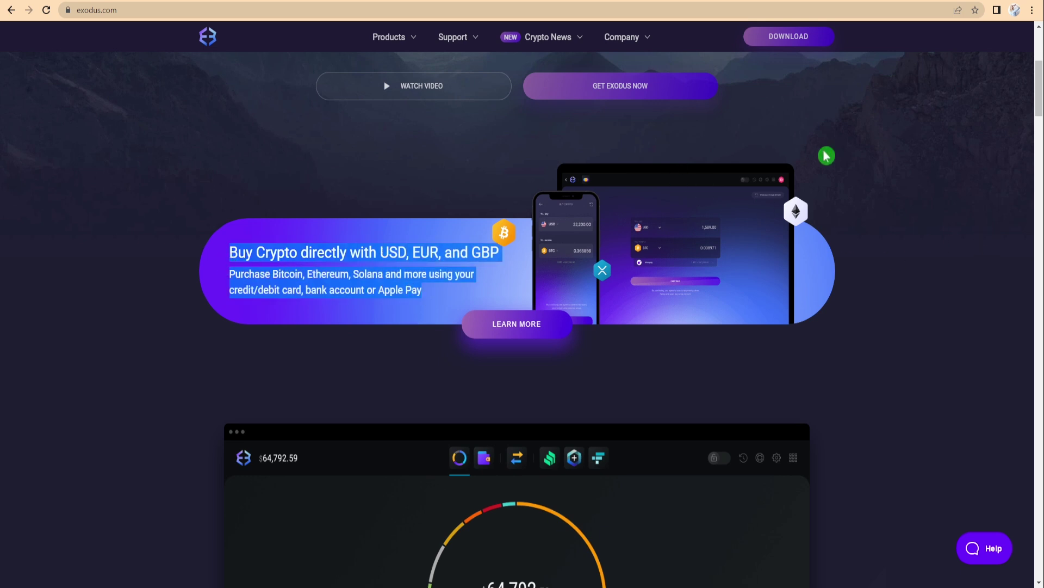
drag(1041, 114, 1040, 181)
drag(810, 211, 285, 202)
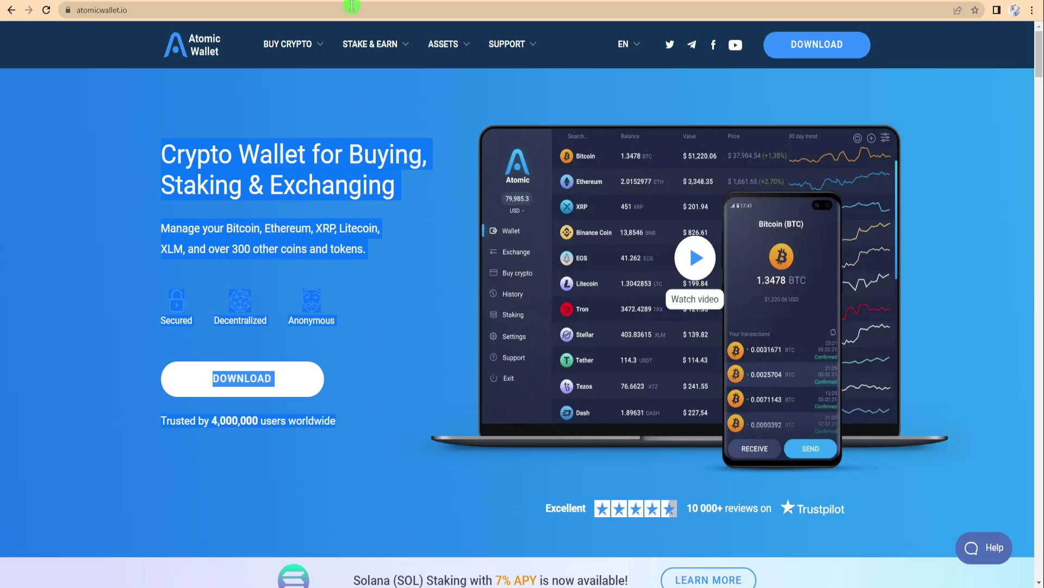
Load atomicwallet.io and highlight its headline and intro, then clear the Exodus highlight.
click(124, 10)
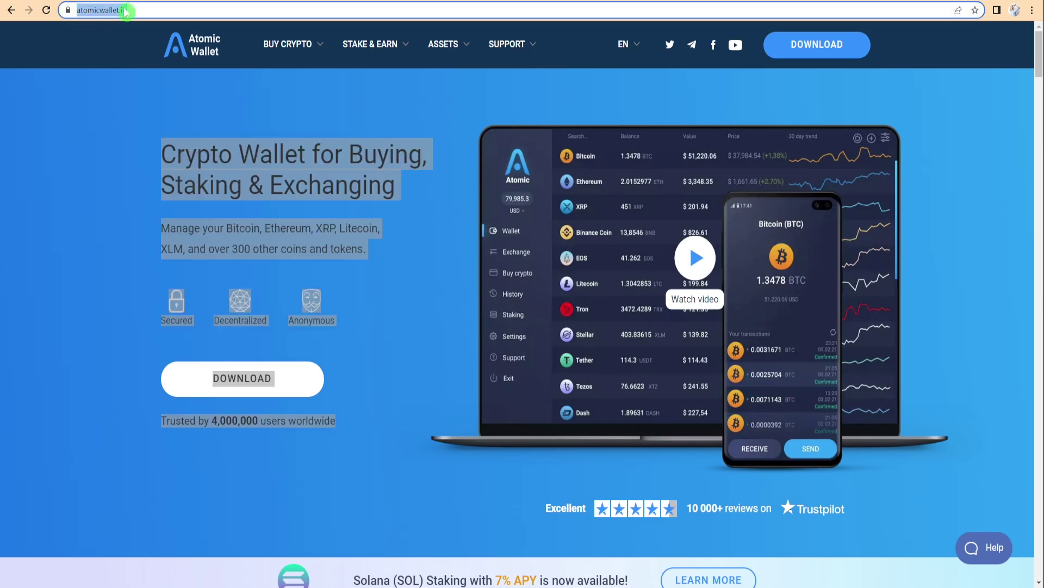
click(101, 129)
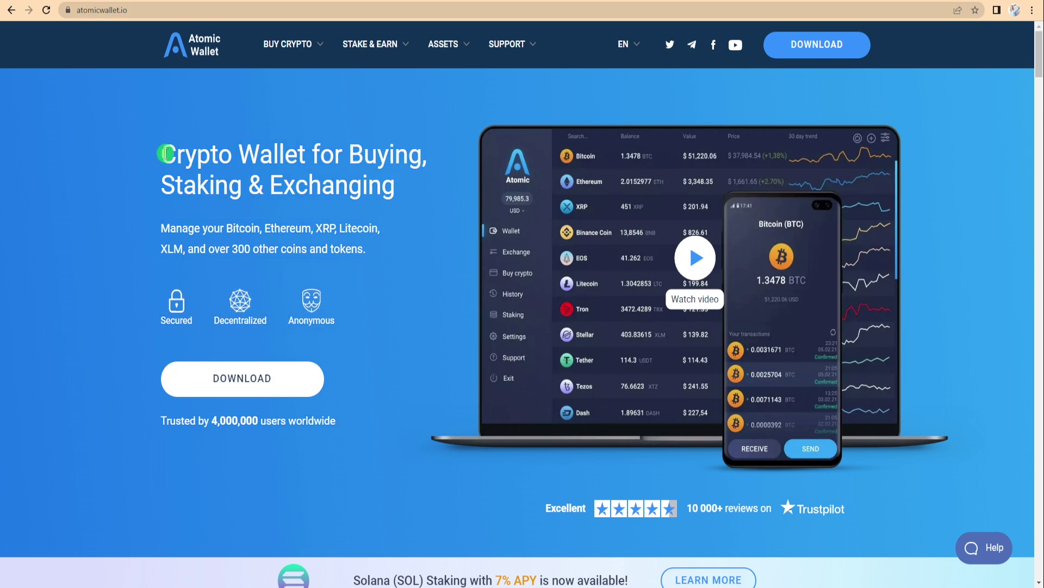
drag(166, 154, 402, 192)
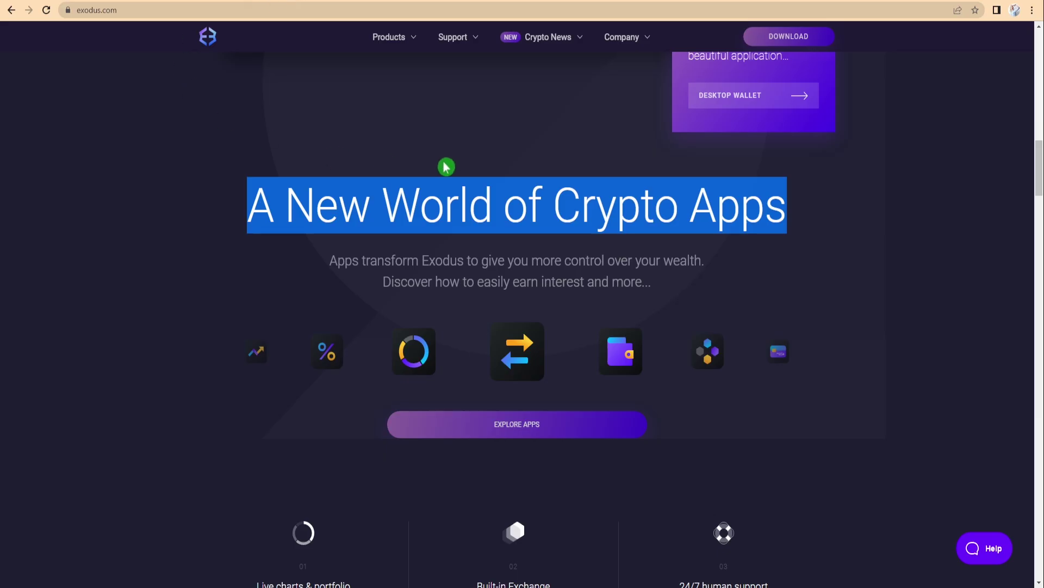
click(841, 275)
drag(1039, 171, 1041, 49)
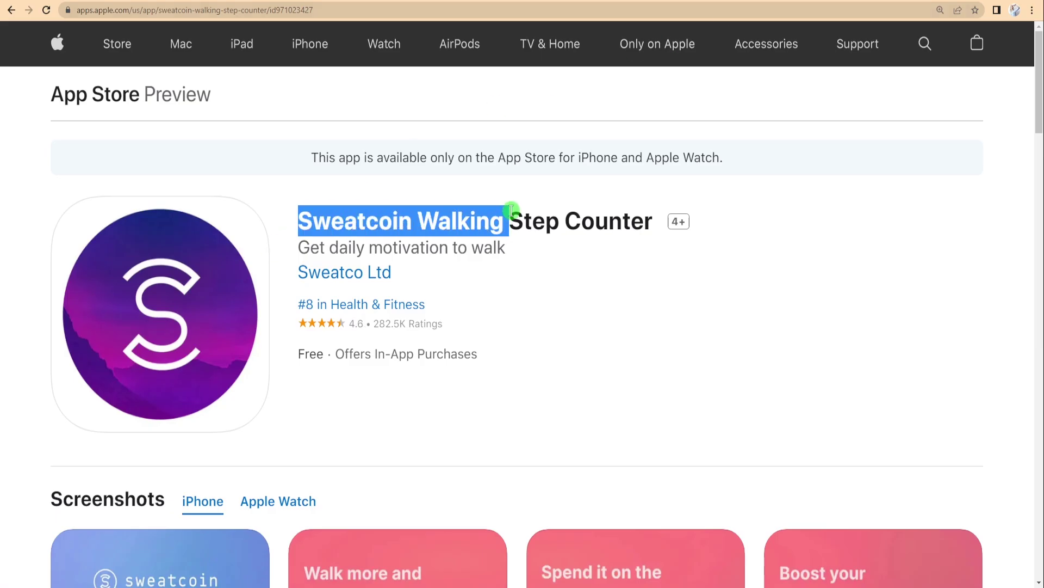
Clear the highlight on the Sweatcoin Walking Step Counter App Store title.
click(584, 282)
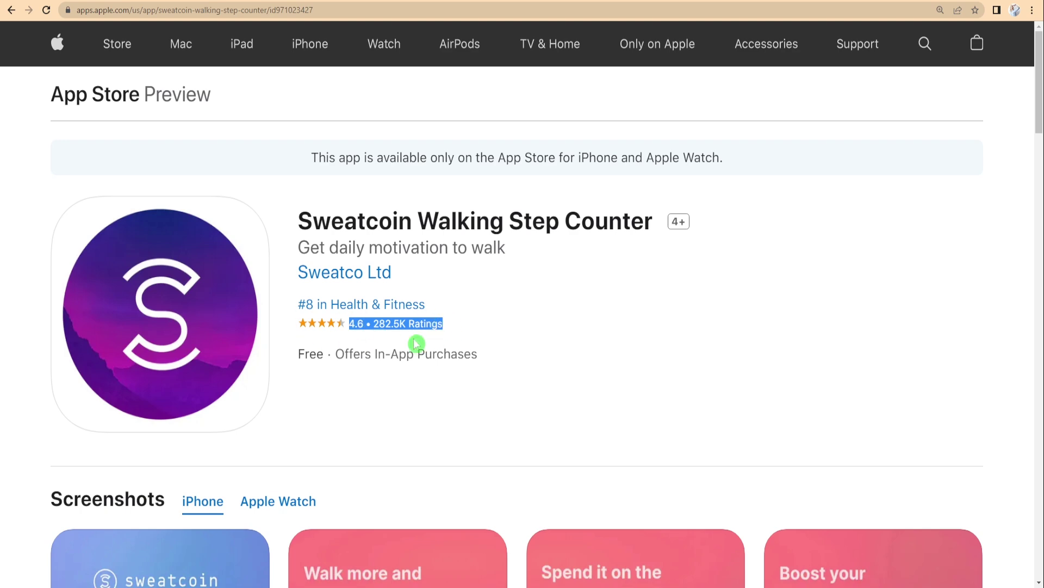
scroll(523, 326, down, 2)
scroll(522, 327, down, 3)
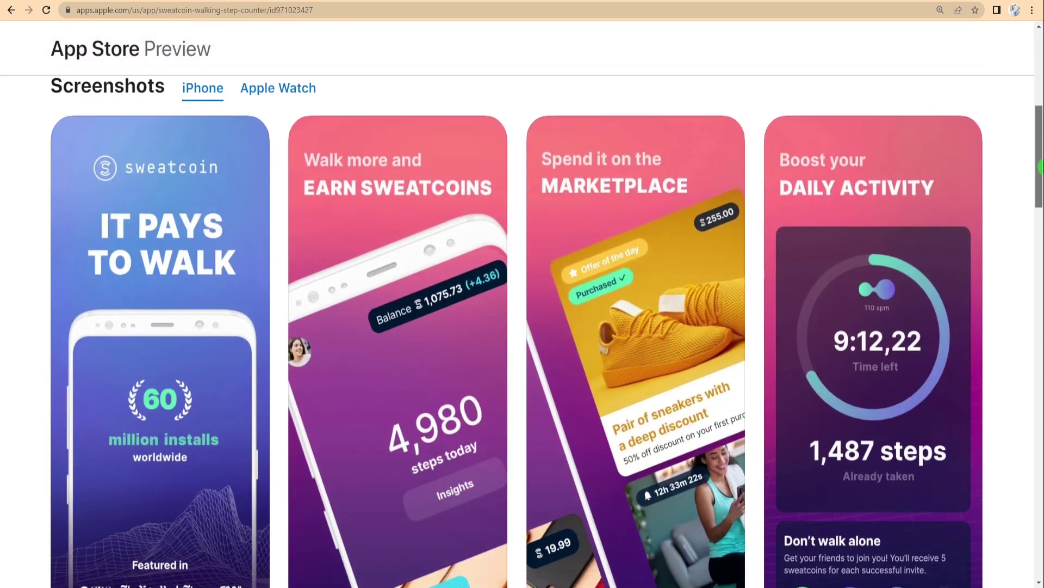
scroll(522, 327, down, 3)
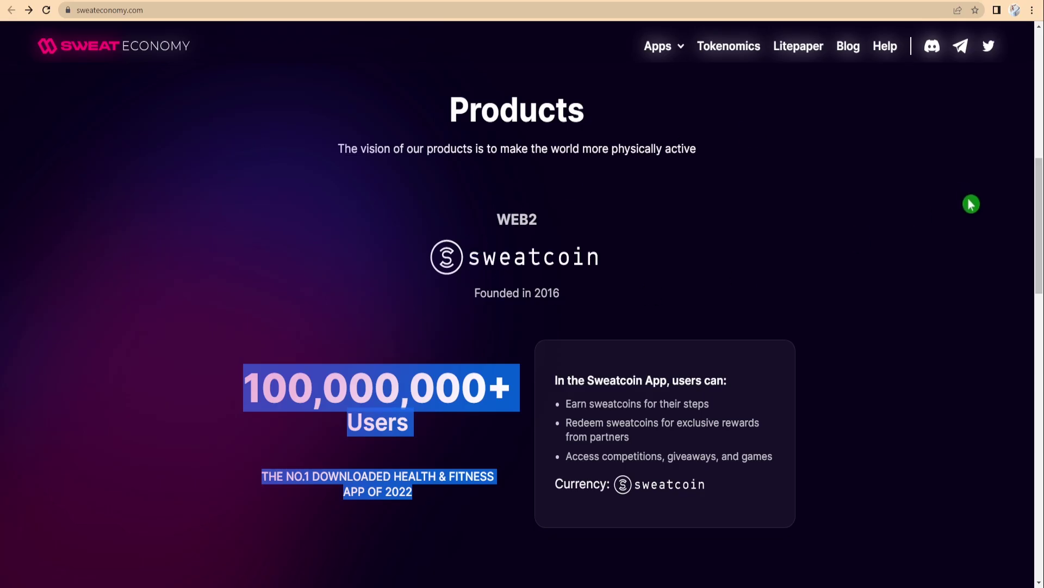
Highlight the No.1 app in 58 countries line and the SWEAT token heading and description.
click(1014, 214)
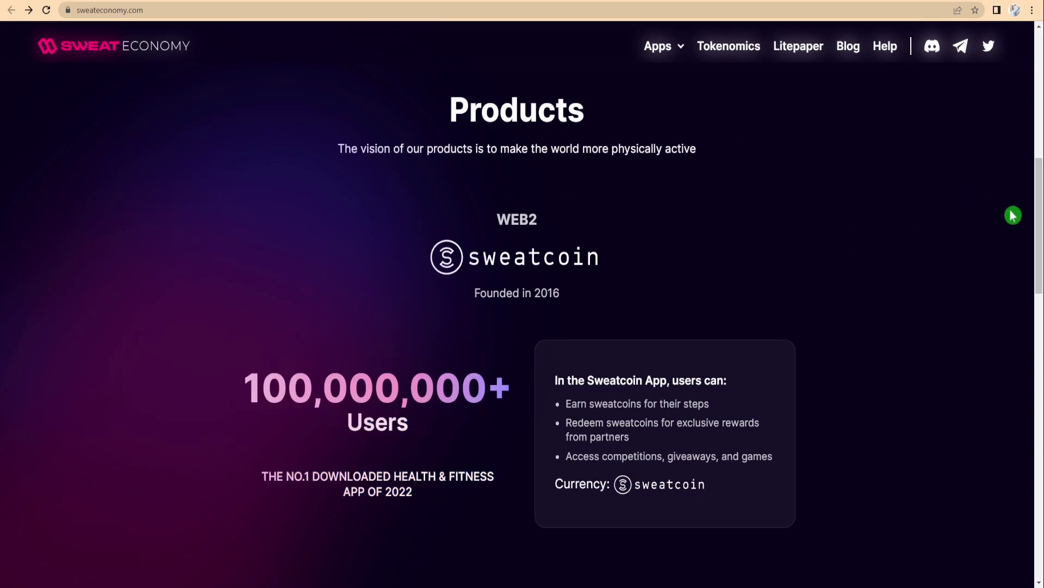
drag(1040, 216, 1042, 286)
scroll(1040, 285, down, 1)
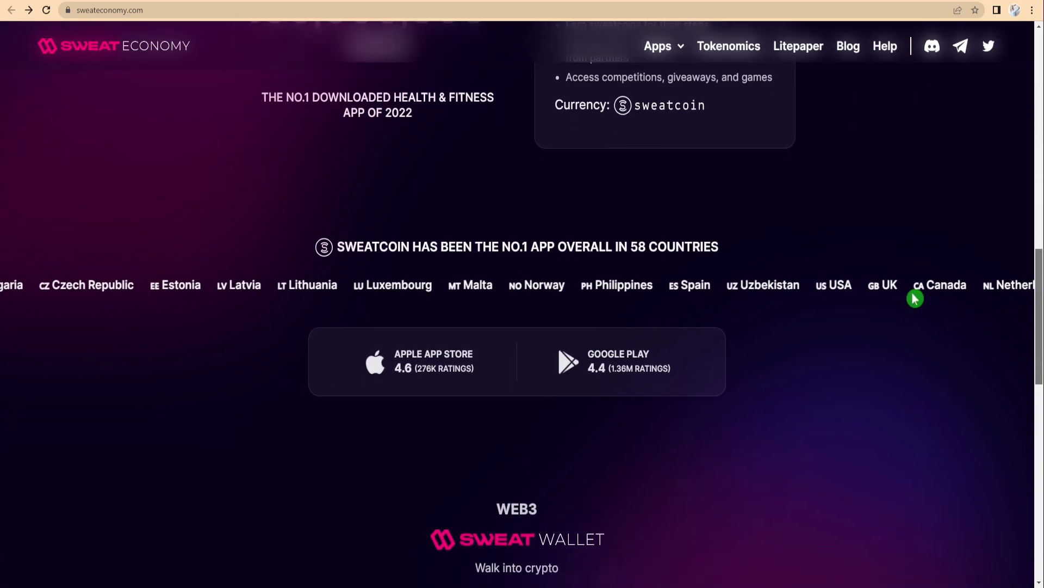
drag(719, 242, 351, 242)
triple_click(457, 242)
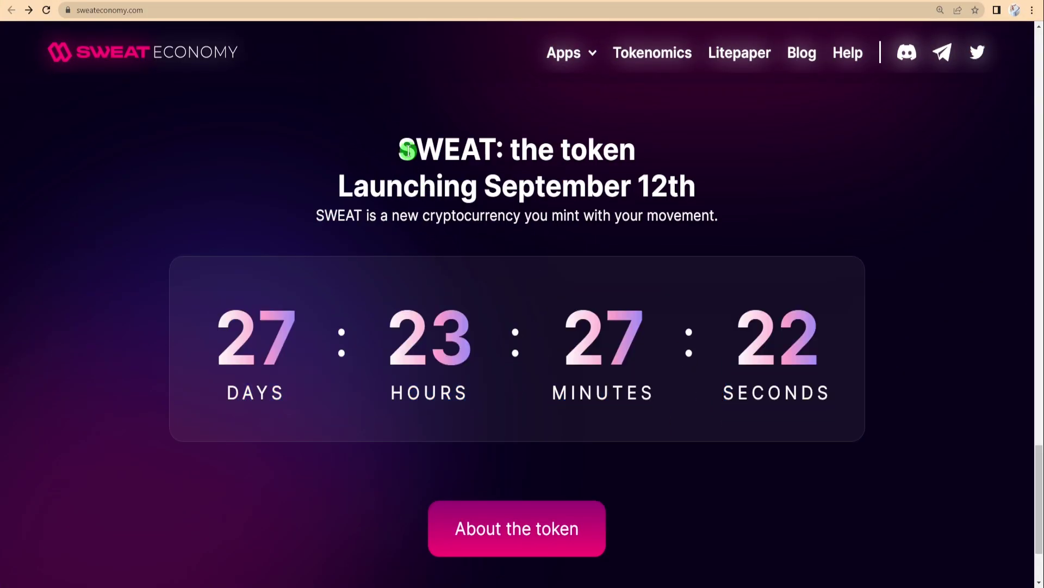
drag(401, 151, 724, 214)
click(758, 225)
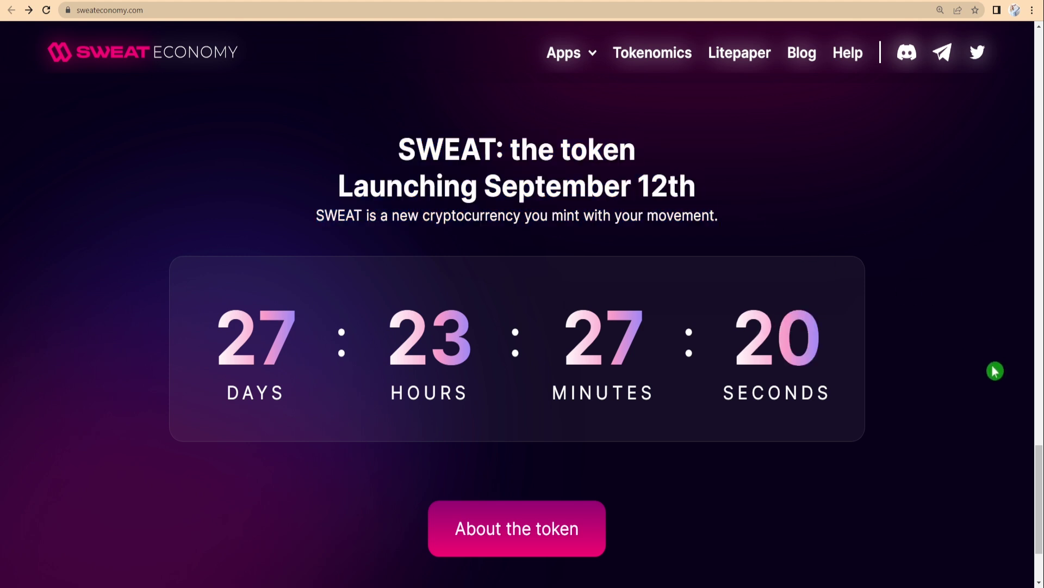
scroll(411, 234, down, 1)
scroll(640, 294, up, 1)
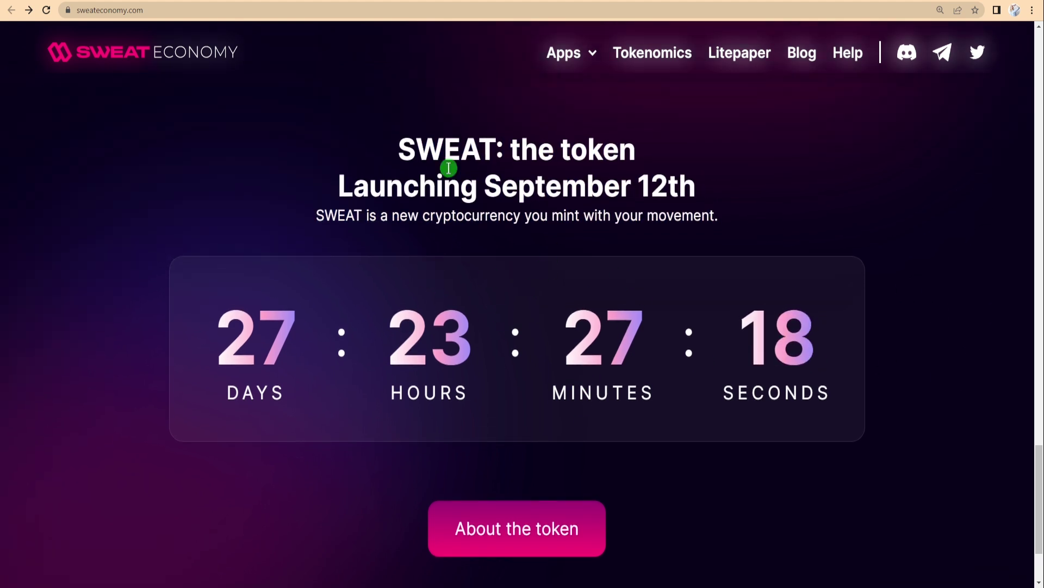
scroll(644, 324, down, 1)
scroll(651, 335, up, 1)
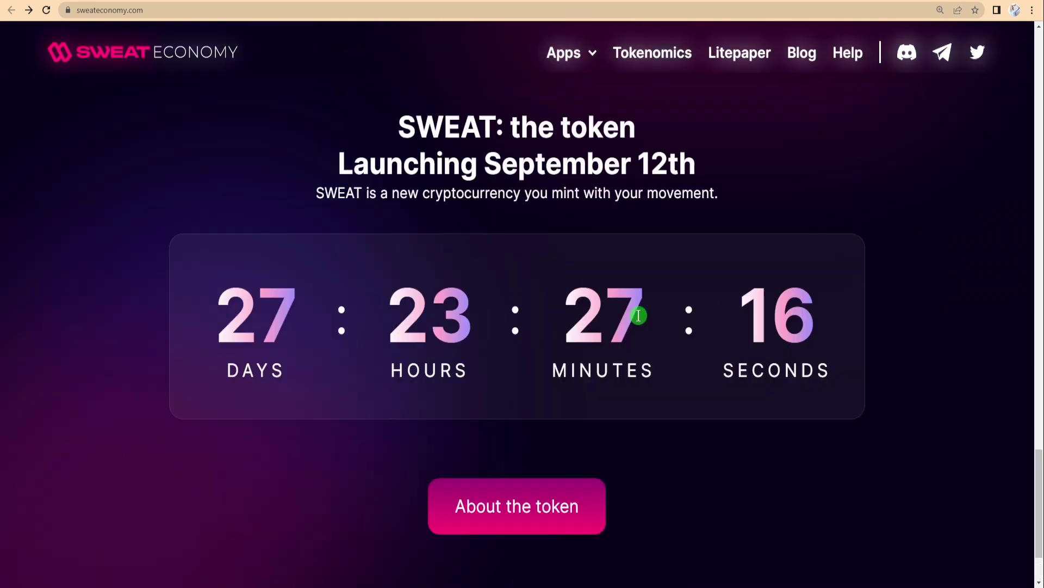
scroll(637, 312, up, 2)
scroll(637, 313, up, 2)
scroll(640, 317, up, 3)
scroll(588, 302, up, 1)
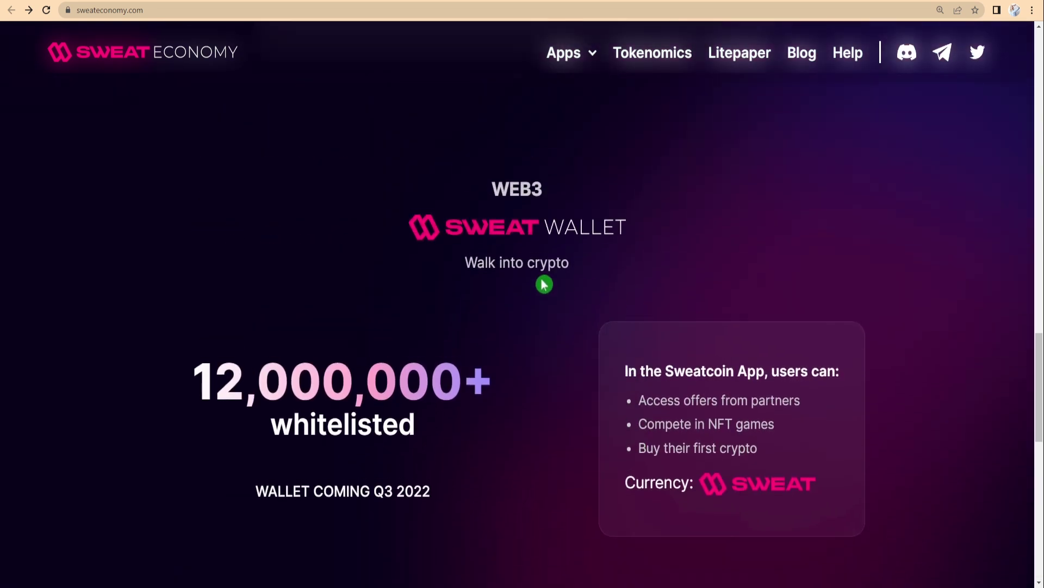
scroll(563, 245, down, 1)
drag(580, 204, 448, 217)
Highlight the 12,000,000+ whitelisted figure, WALLET COMING Q3 2022, and the minting-SWEAT sentence.
drag(190, 316, 441, 401)
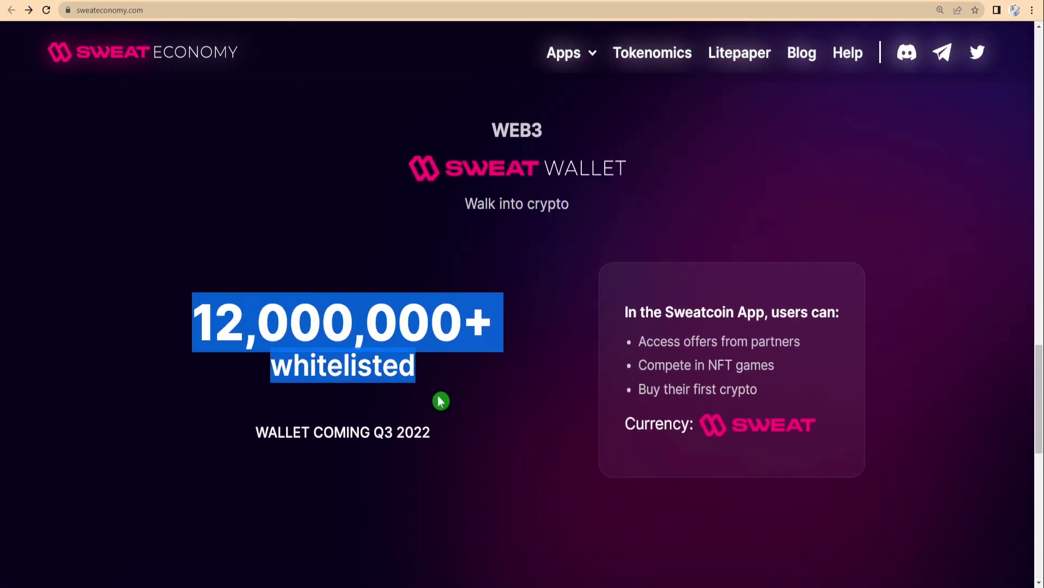
click(477, 439)
drag(255, 432, 456, 443)
scroll(455, 442, down, 3)
scroll(517, 415, down, 2)
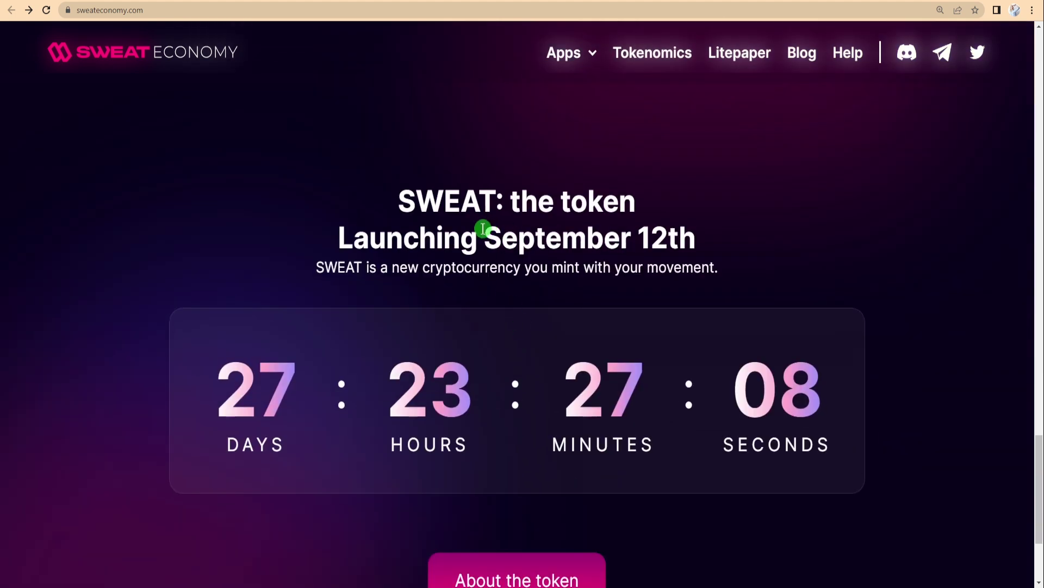
drag(483, 230, 811, 247)
scroll(893, 250, down, 1)
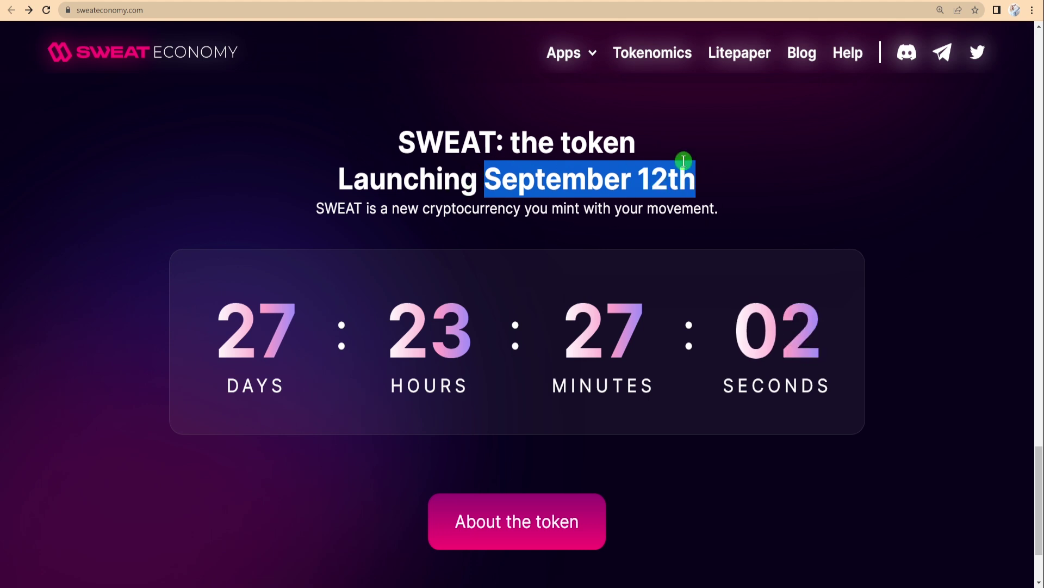
drag(717, 211, 343, 195)
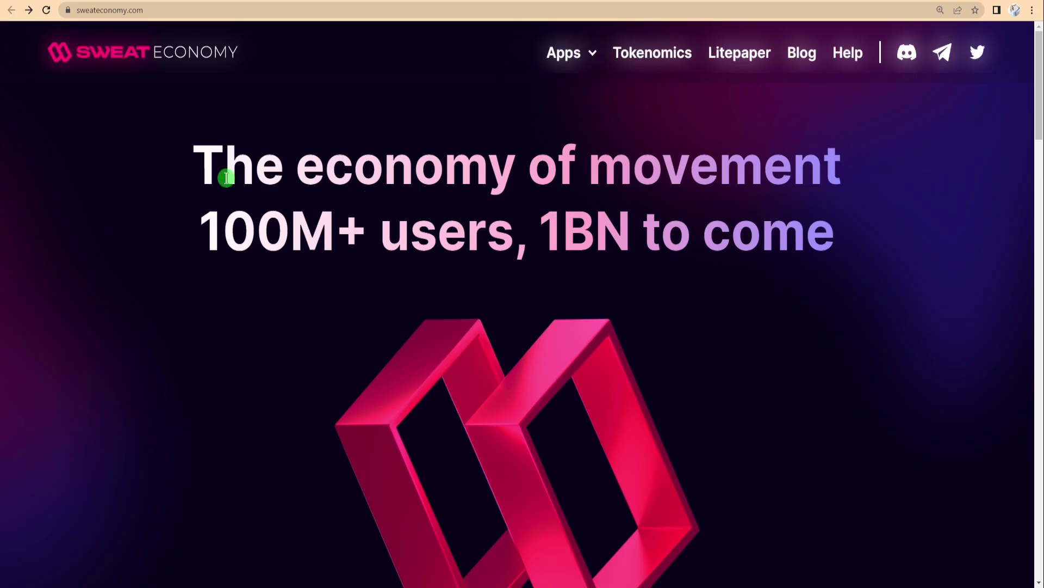
Highlight the economy of movement headline, Products vision sentence and 100,000,000+ Users figure.
mouse_move(226, 178)
mouse_down()
mouse_move(601, 191)
mouse_move(857, 244)
mouse_up()
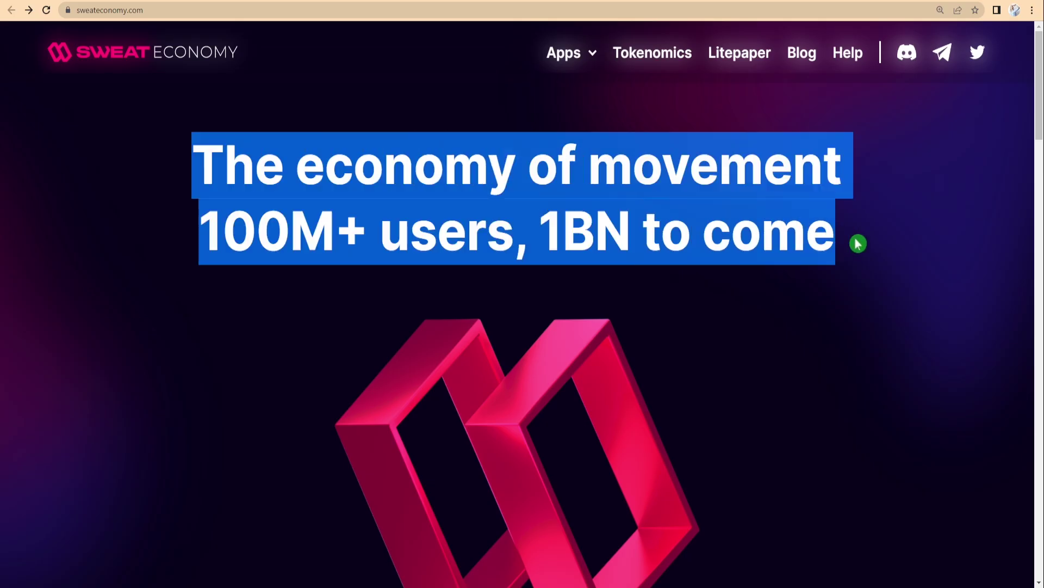
drag(1037, 104, 1037, 230)
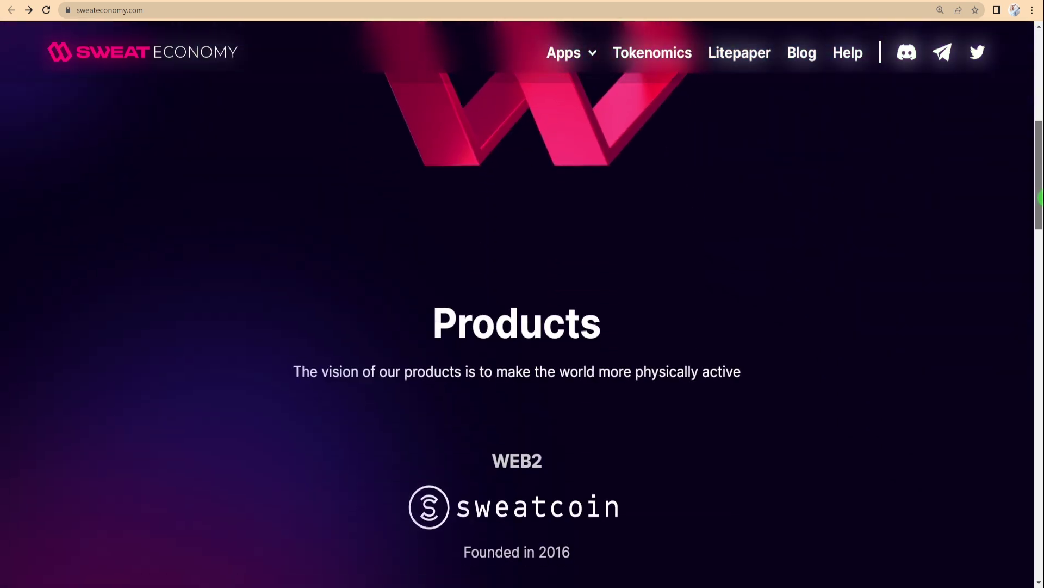
mouse_move(758, 181)
mouse_down()
mouse_move(459, 123)
mouse_move(474, 199)
mouse_up()
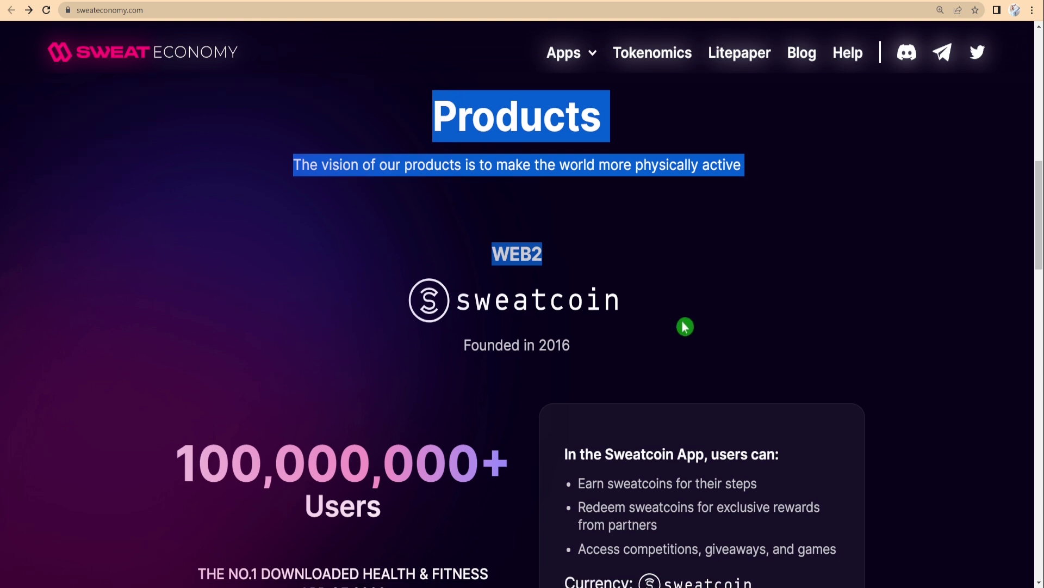
scroll(683, 327, down, 3)
drag(565, 166, 802, 262)
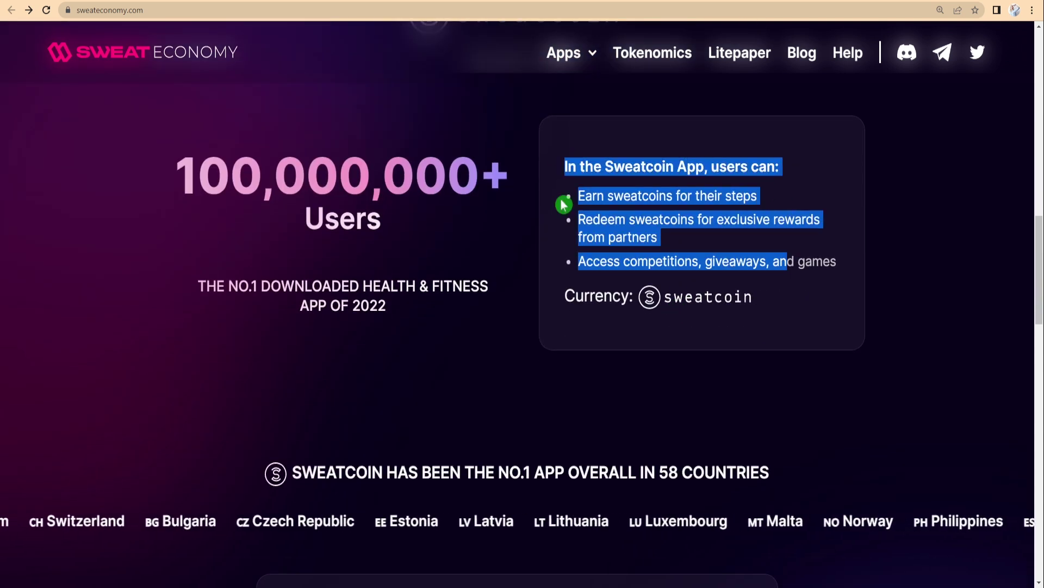
mouse_move(163, 177)
mouse_down()
mouse_move(431, 290)
mouse_move(441, 312)
mouse_up()
click(280, 441)
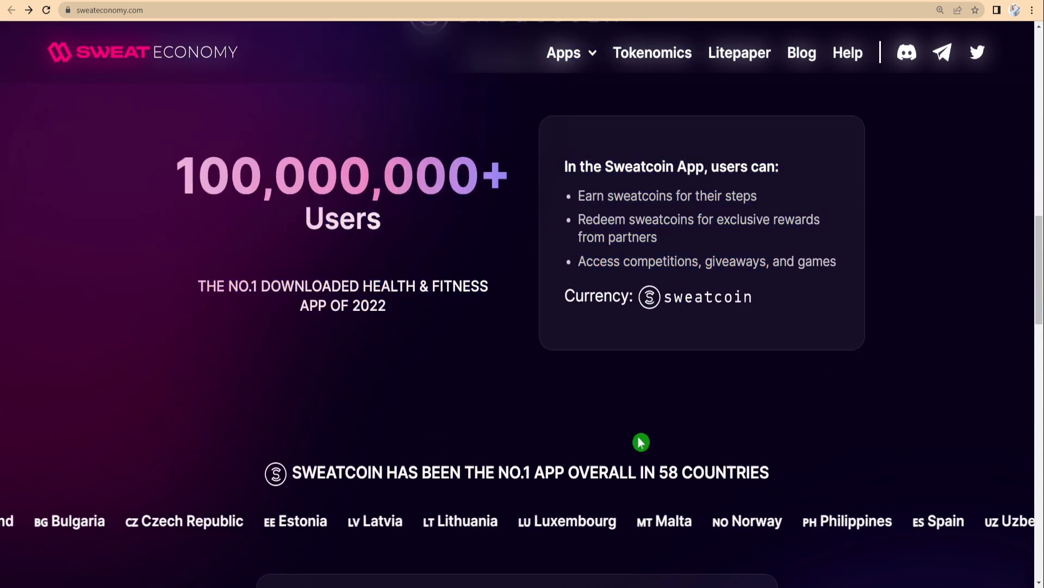
drag(1041, 269, 1042, 420)
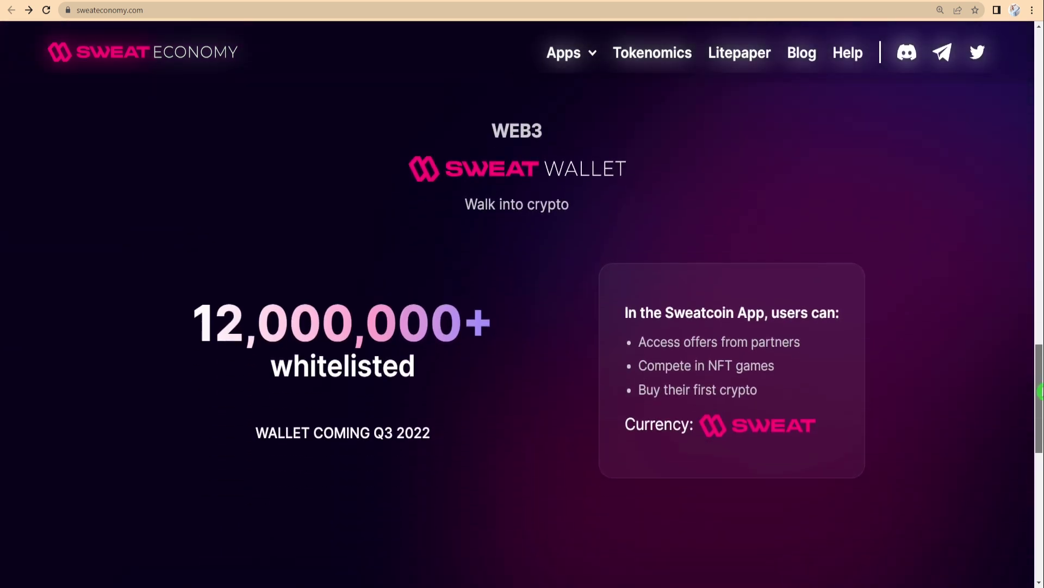
drag(489, 330, 196, 327)
Highlight 'whitelisted', the SWEAT launch heading, and 'The fuel of Sweat Economy' with its paragraph.
click(262, 373)
drag(261, 373, 450, 380)
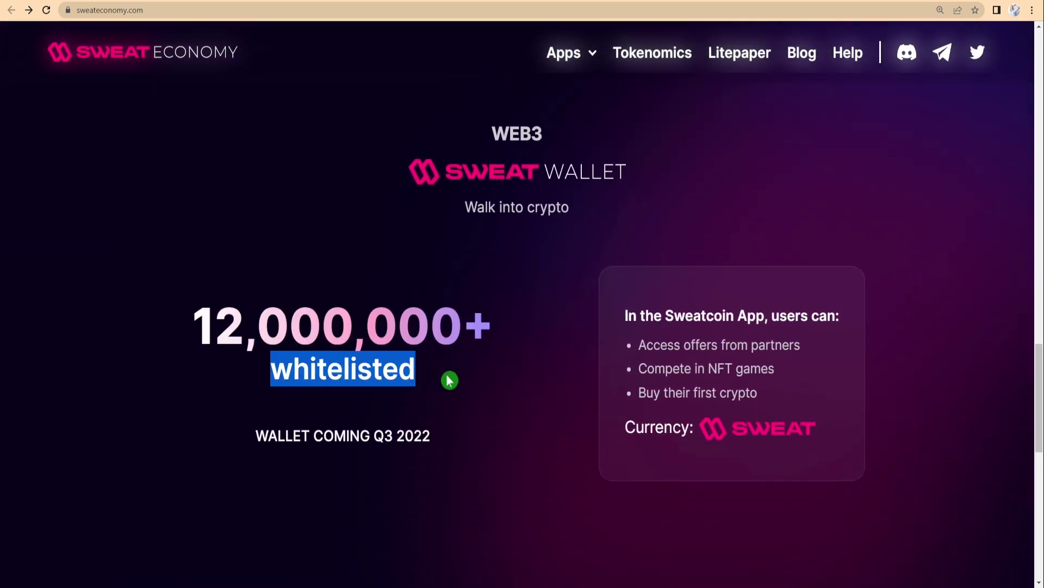
drag(1041, 408, 1041, 511)
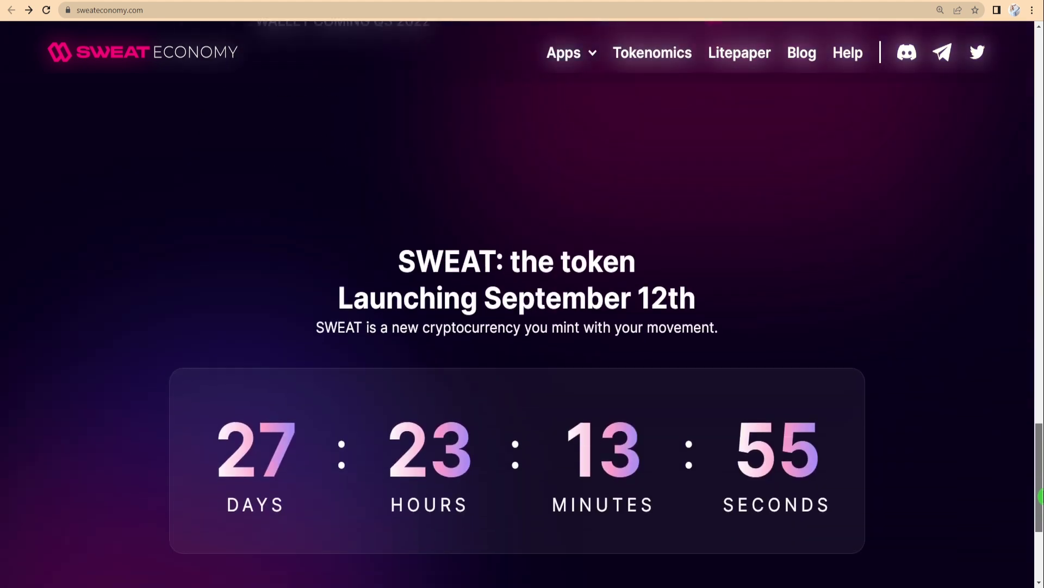
drag(396, 157, 759, 226)
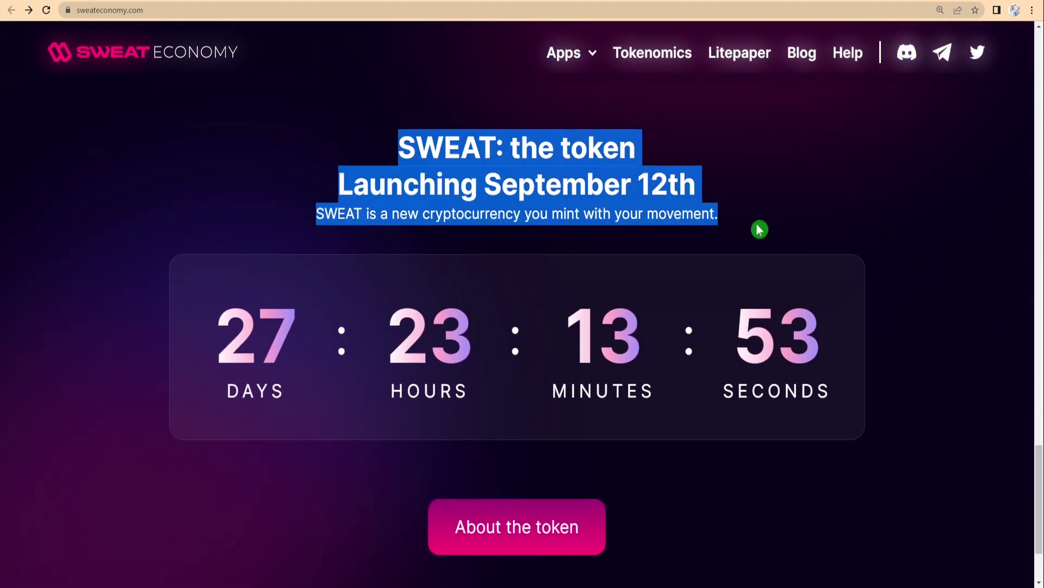
click(765, 218)
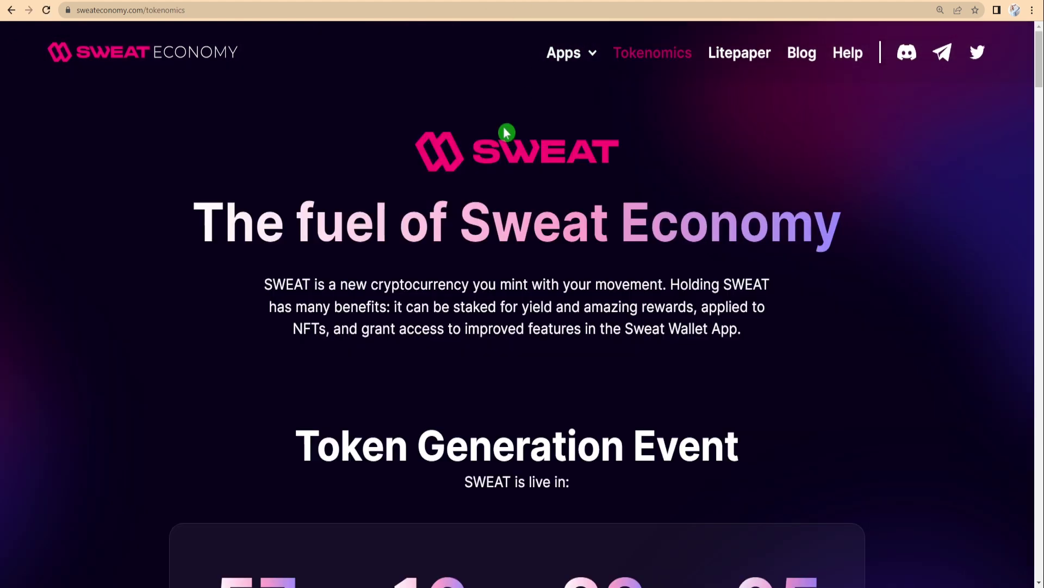
drag(193, 209, 841, 227)
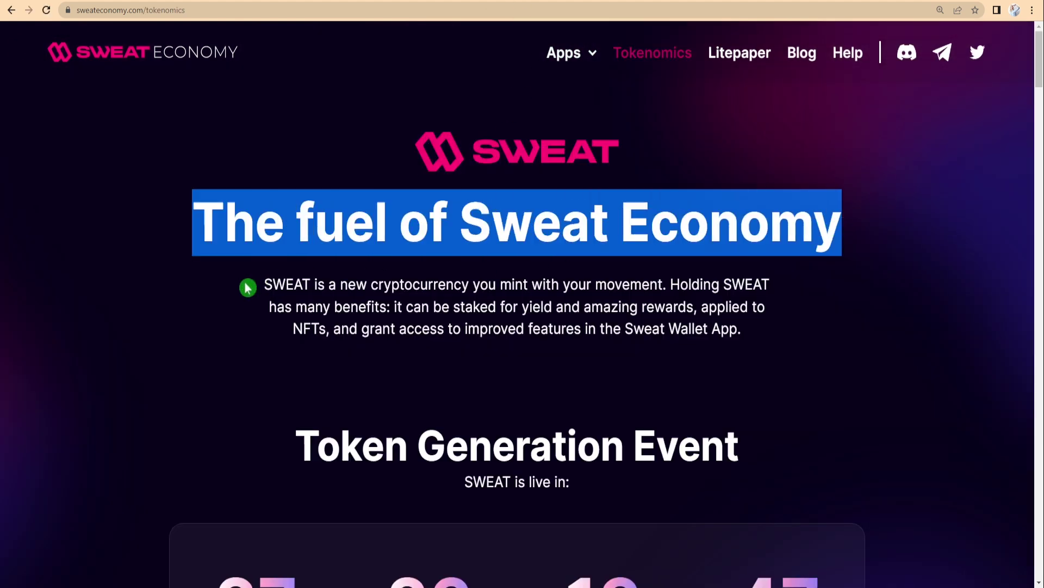
drag(247, 287, 786, 342)
scroll(826, 359, down, 2)
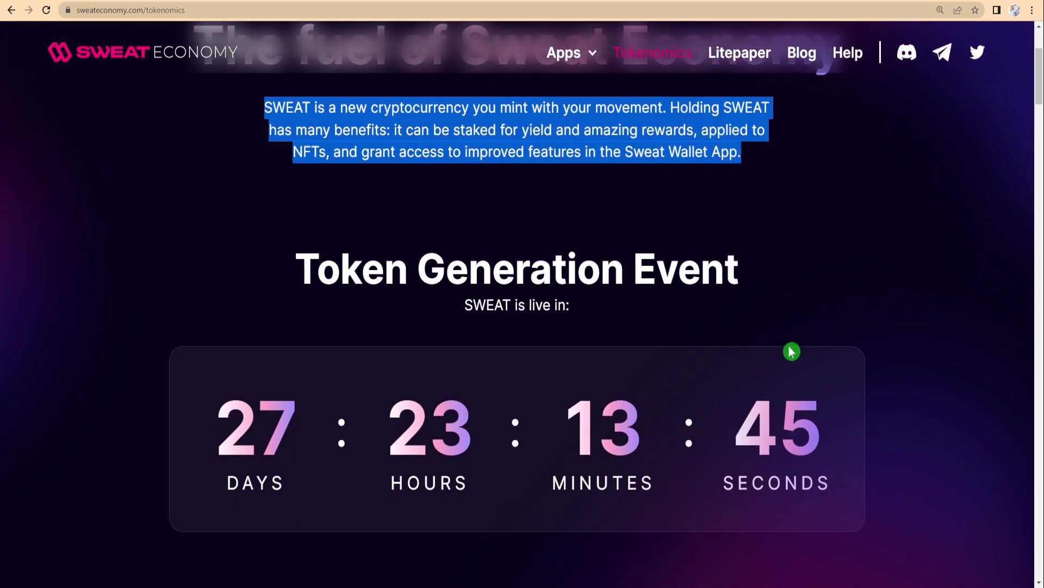
drag(740, 269, 291, 264)
scroll(410, 313, down, 2)
scroll(410, 312, down, 2)
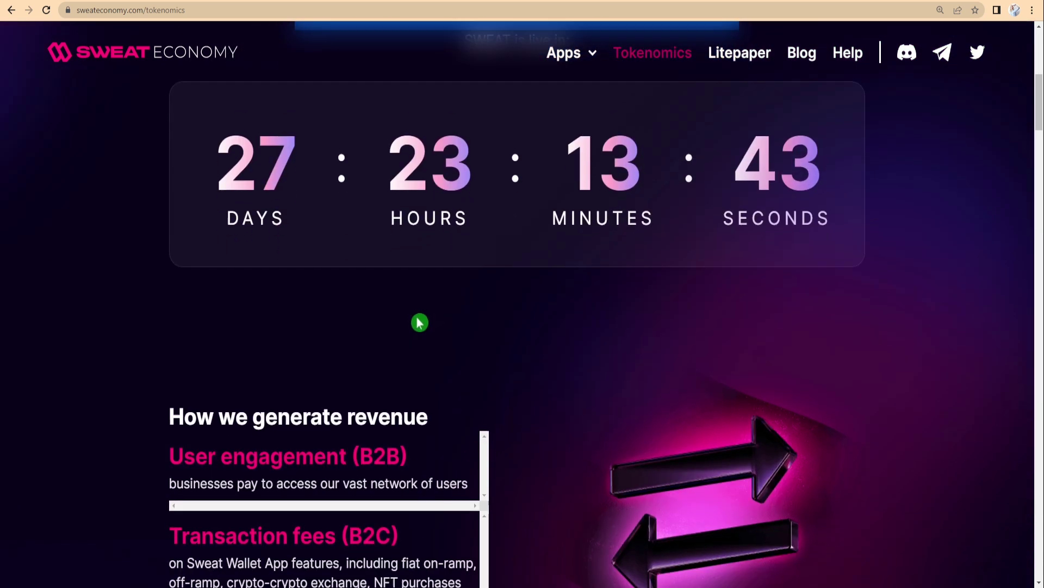
scroll(420, 322, down, 2)
Highlight the revenue and token-return sections, Sweatcoin's Spend text and the 50M+ Downloads figure.
mouse_move(162, 221)
mouse_down()
mouse_move(345, 205)
mouse_move(432, 296)
mouse_move(409, 400)
mouse_up()
click(415, 408)
scroll(820, 390, down, 1)
scroll(618, 275, down, 3)
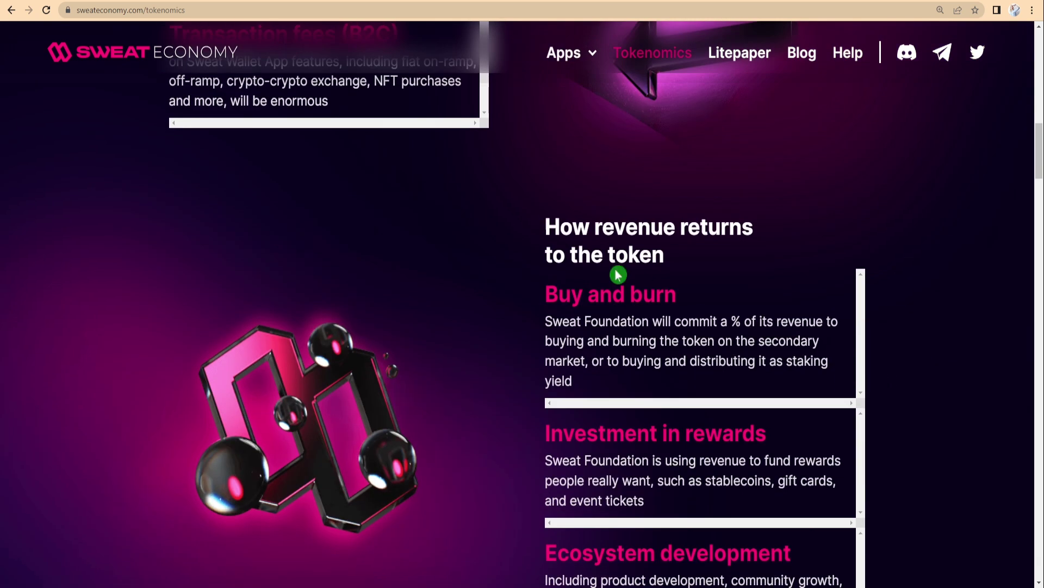
scroll(556, 257, down, 1)
scroll(562, 194, down, 1)
mouse_move(543, 120)
mouse_down()
mouse_move(658, 133)
mouse_move(711, 194)
mouse_move(716, 361)
mouse_move(637, 488)
mouse_up()
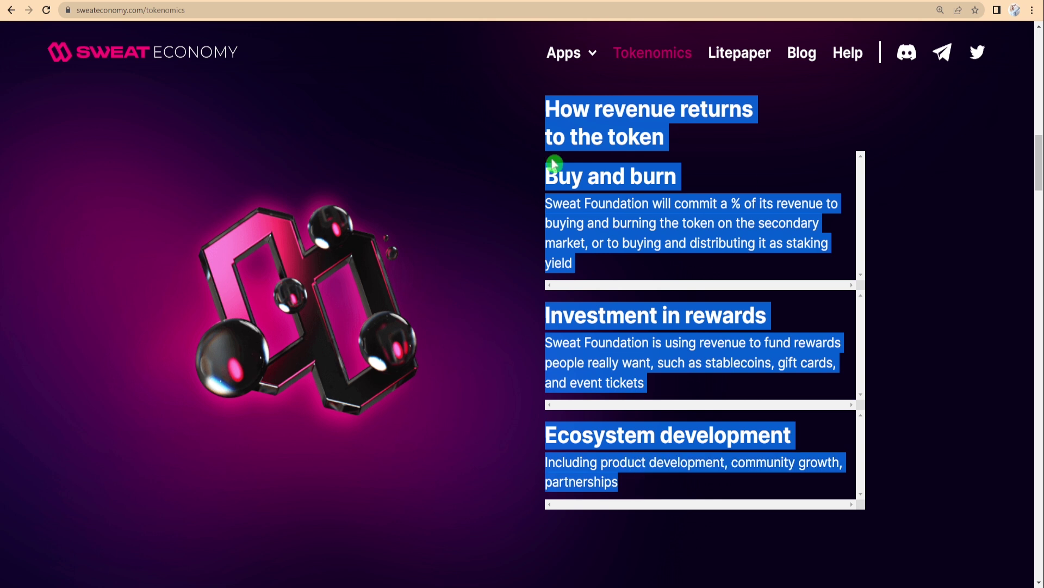
scroll(490, 277, down, 4)
scroll(478, 275, down, 3)
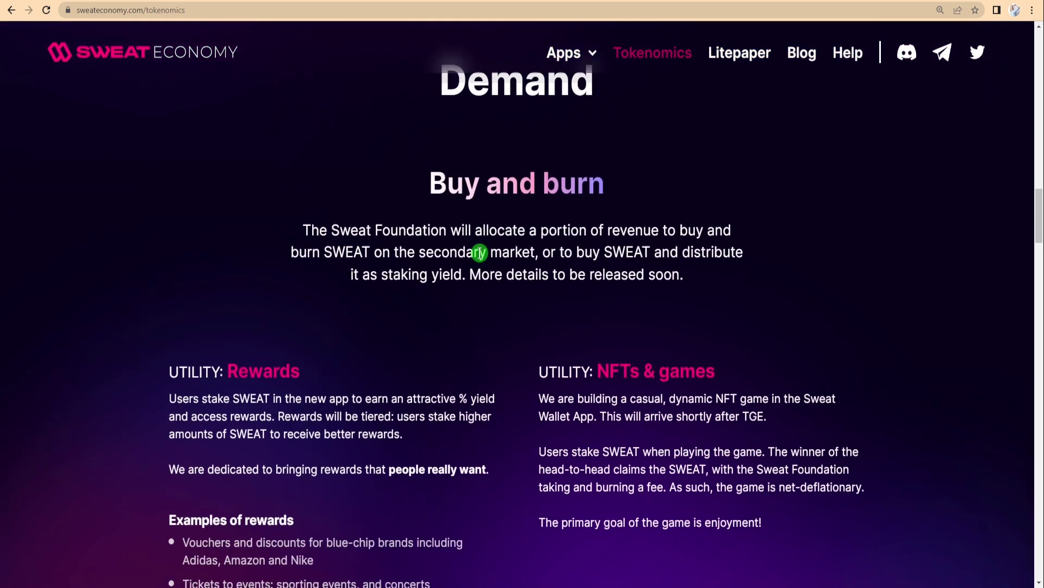
mouse_move(430, 184)
mouse_down()
mouse_move(482, 184)
mouse_move(701, 276)
mouse_up()
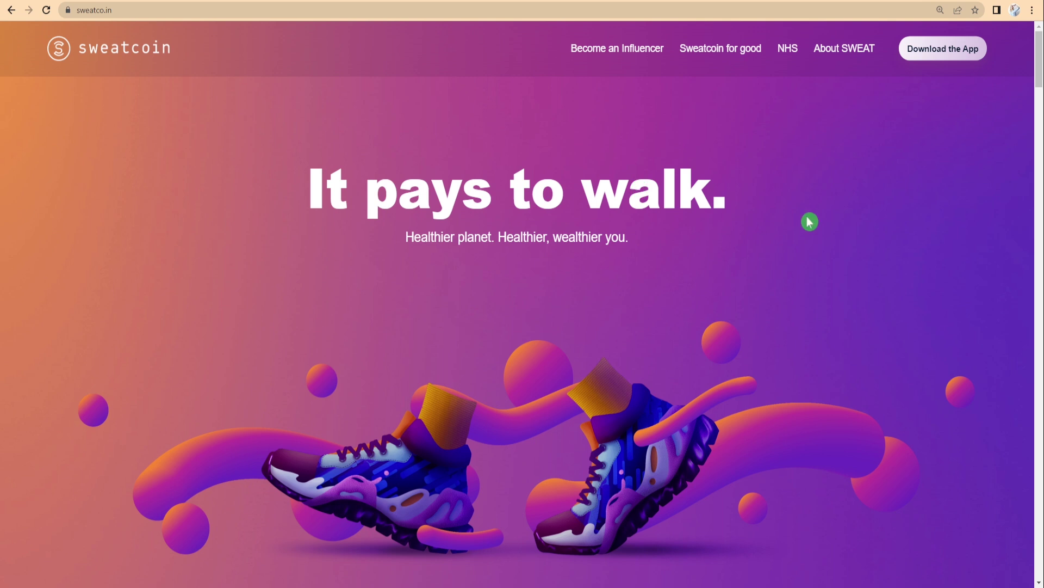
scroll(812, 222, down, 2)
scroll(811, 221, down, 3)
scroll(776, 234, down, 1)
mouse_move(188, 293)
mouse_down()
mouse_move(384, 373)
mouse_move(415, 508)
mouse_up()
scroll(501, 420, down, 3)
scroll(515, 362, down, 3)
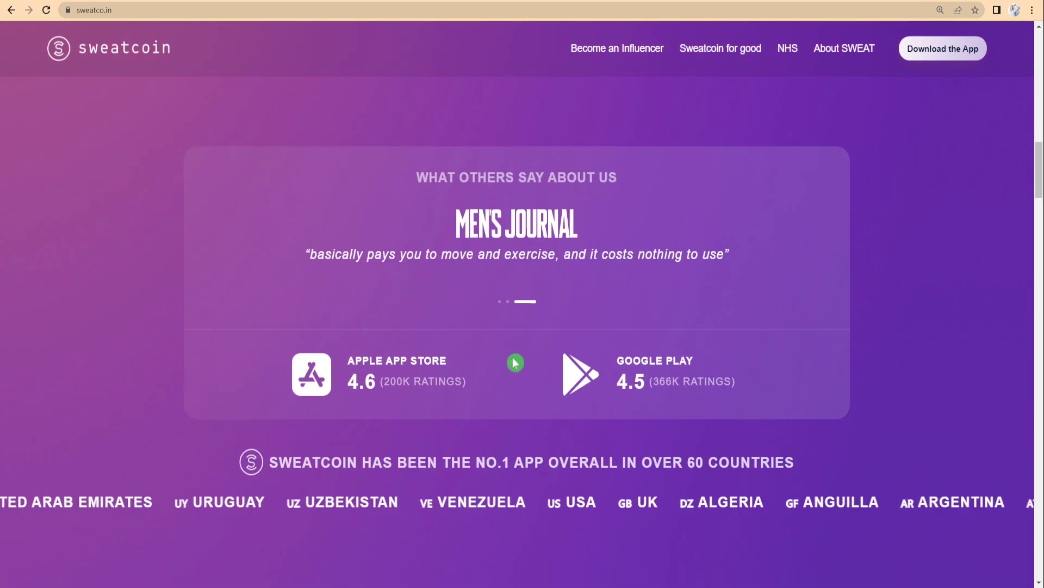
scroll(474, 303, down, 3)
scroll(450, 310, down, 4)
scroll(320, 266, down, 2)
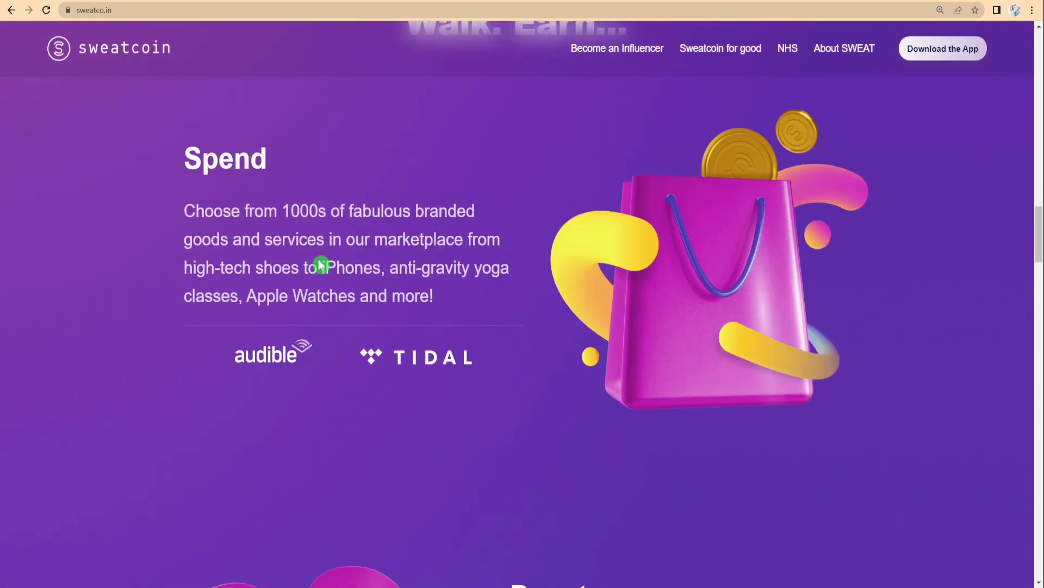
drag(184, 156, 503, 302)
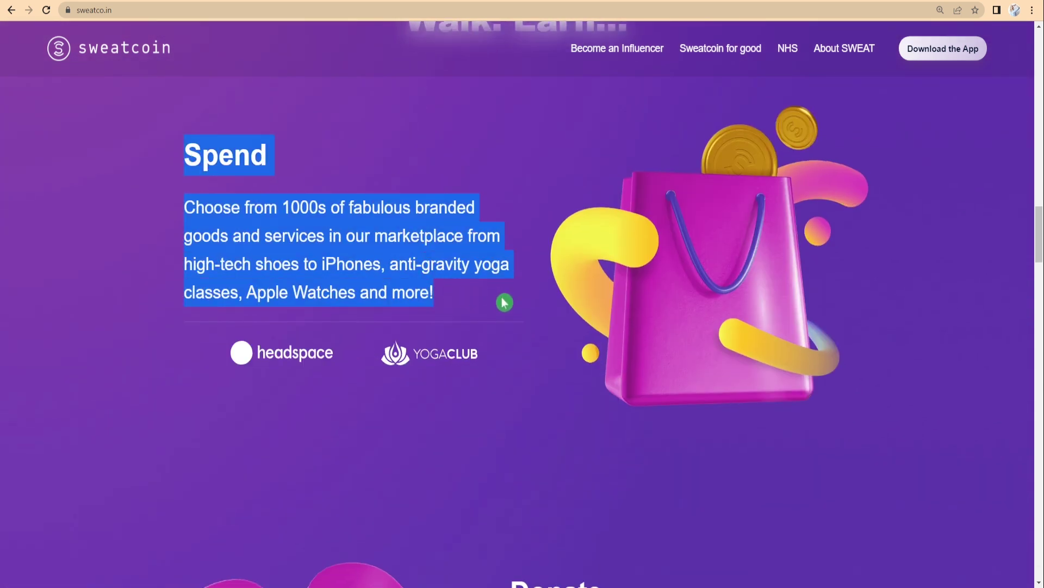
scroll(504, 303, up, 3)
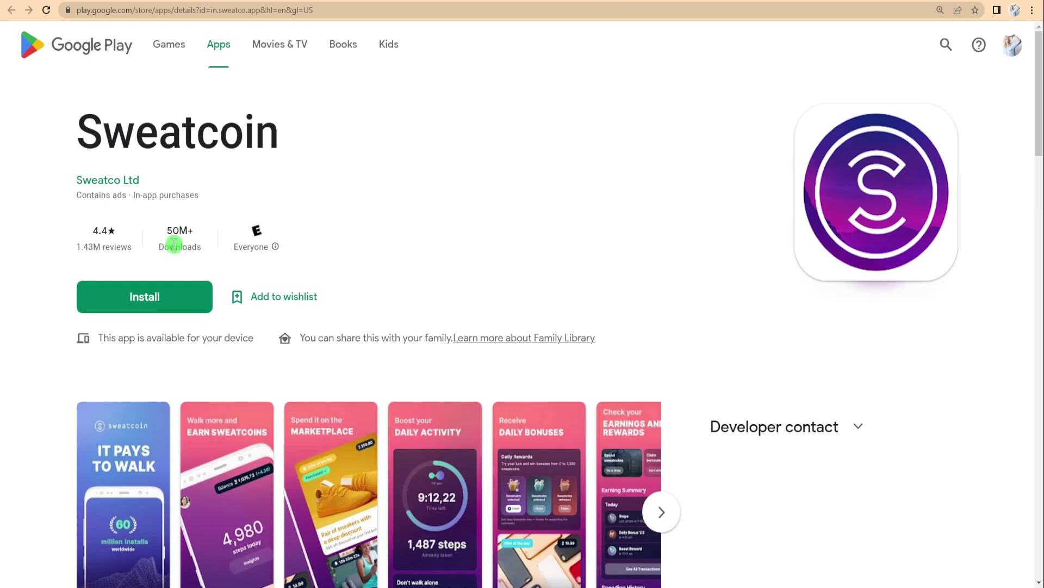
drag(174, 246, 209, 234)
key(ctrl+plus)
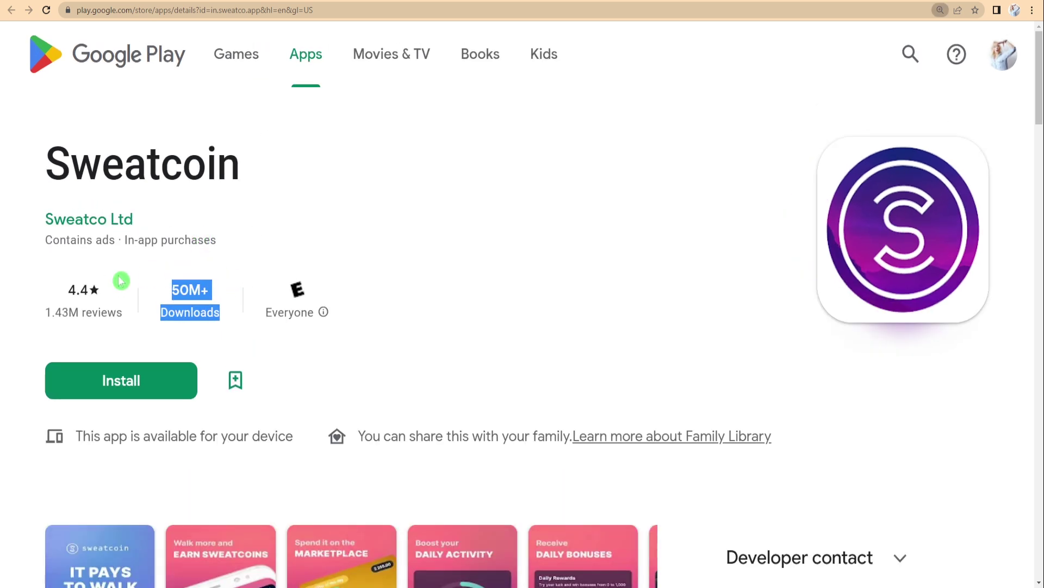
key(ctrl+plus)
drag(78, 325, 147, 363)
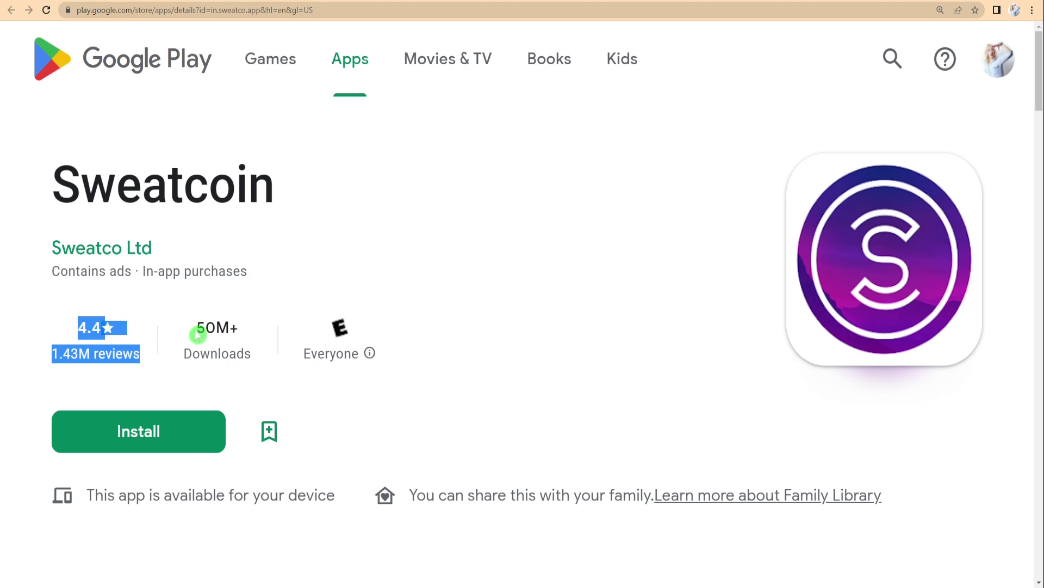
drag(198, 327, 265, 358)
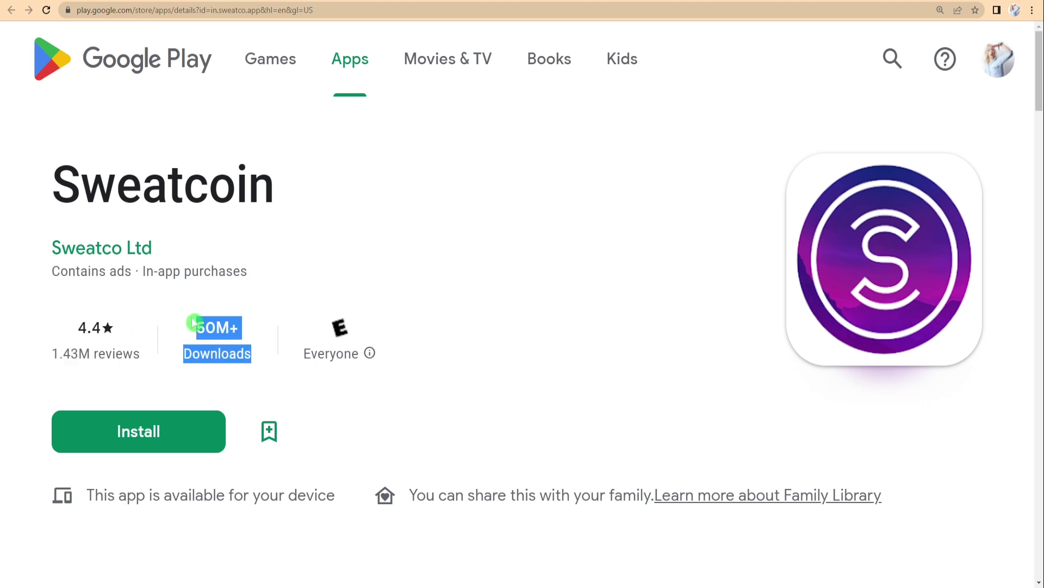
key(ctrl+minus)
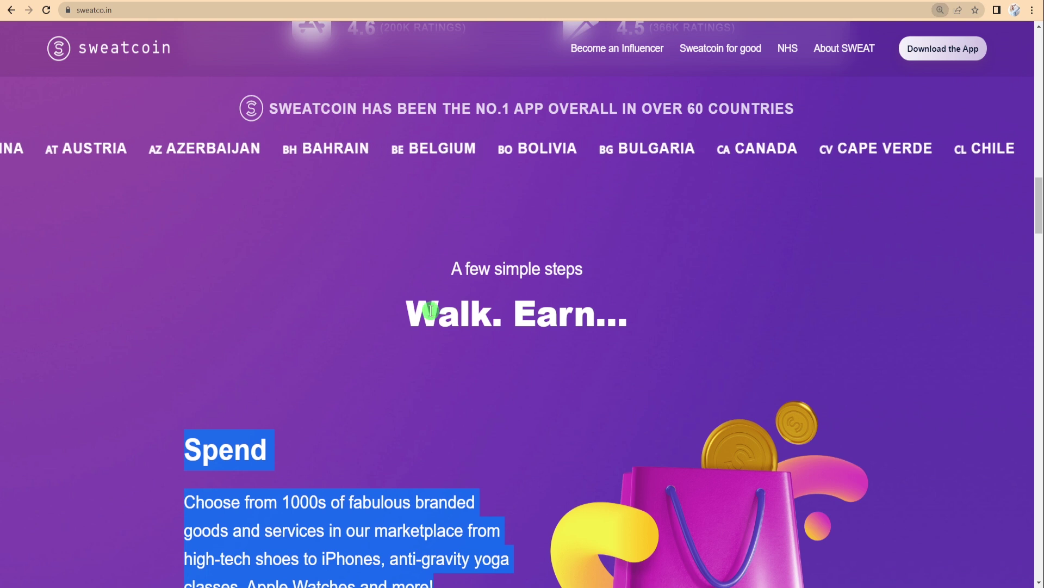
scroll(427, 311, down, 3)
scroll(422, 343, down, 1)
scroll(256, 275, down, 1)
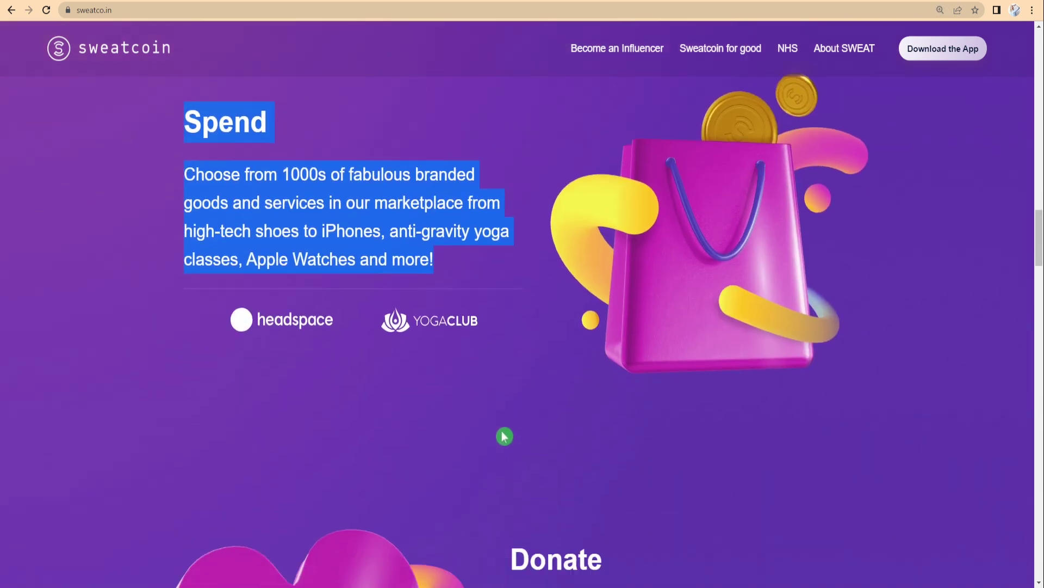
scroll(504, 437, down, 4)
drag(501, 240, 767, 317)
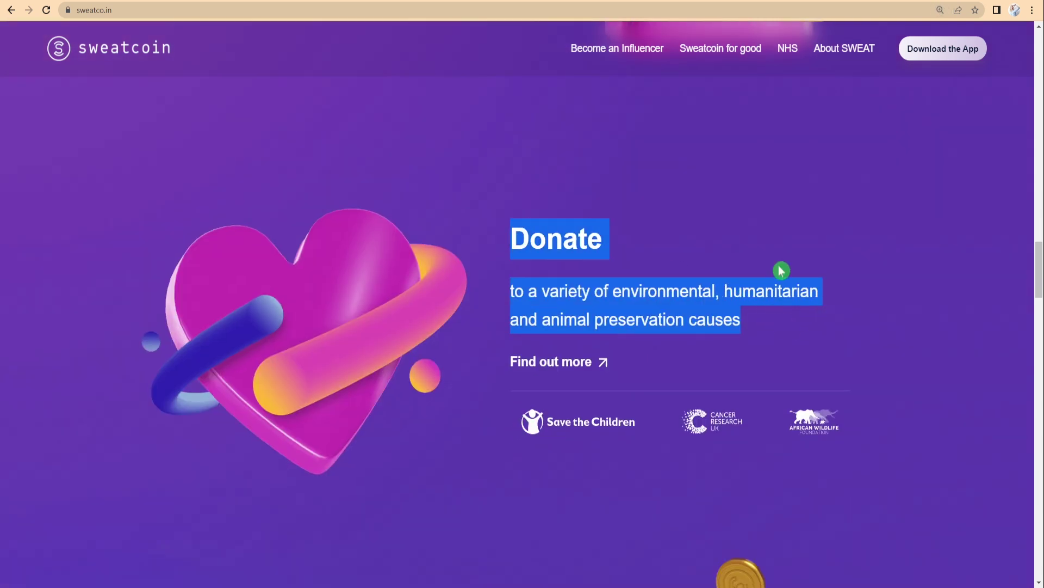
drag(1039, 261, 1039, 311)
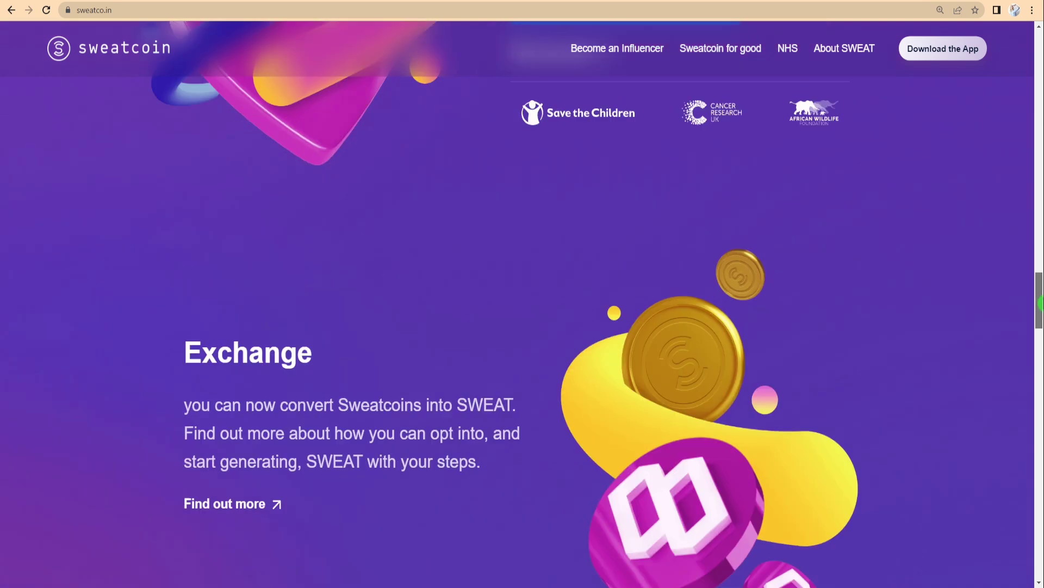
Highlight Sweatcoin's Exchange section text about swapping for SWEAT.
mouse_move(181, 237)
mouse_down()
mouse_move(373, 275)
mouse_move(526, 349)
mouse_up()
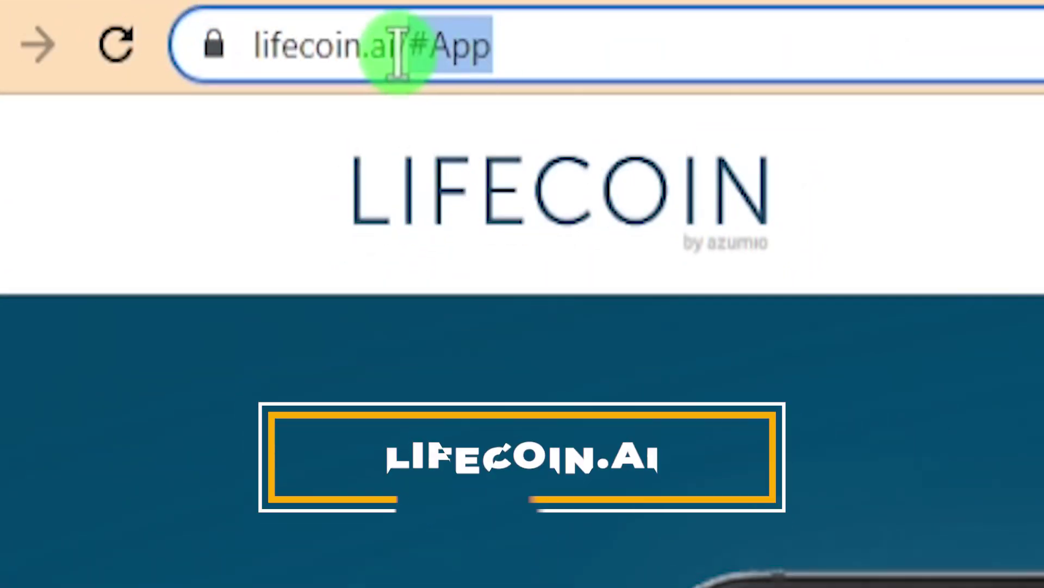
Jump to Lifecoin's Rewards and highlight Featured Items and the Bare Minerals, Lululemon, iTunes captions.
drag(398, 49, 196, 81)
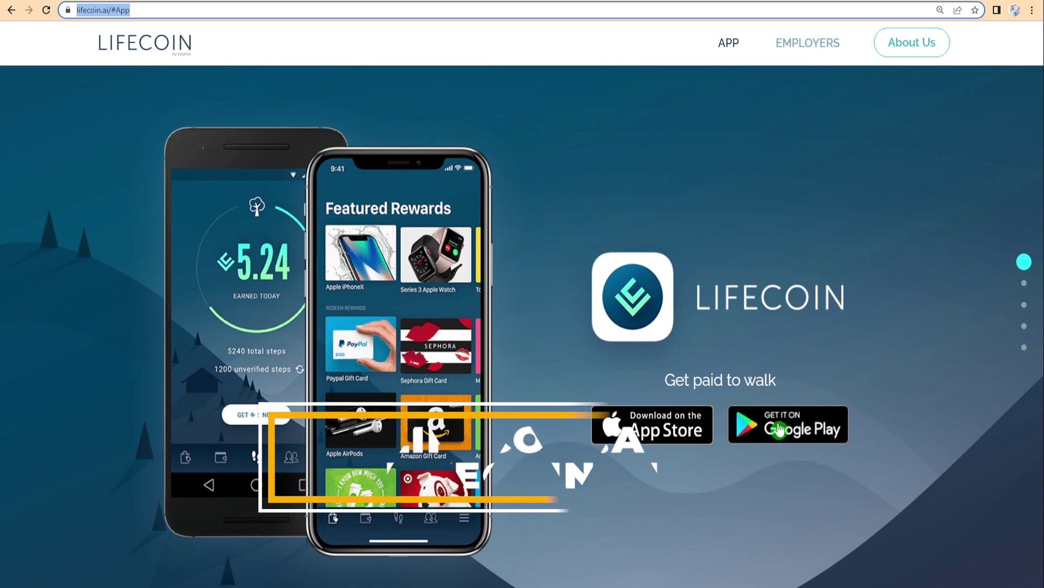
click(920, 148)
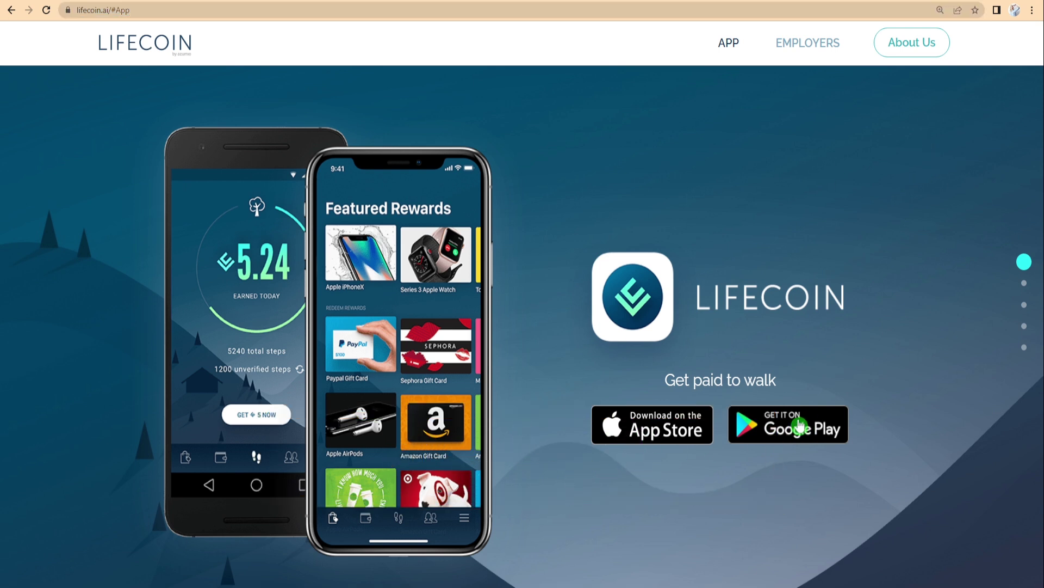
click(1028, 295)
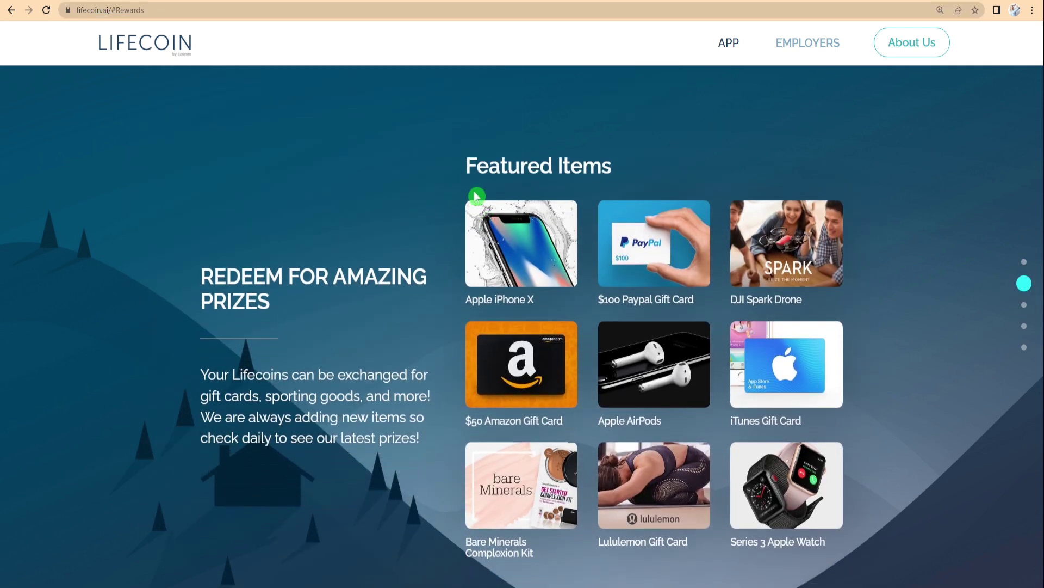
drag(457, 167, 599, 214)
click(529, 300)
drag(535, 553, 485, 545)
drag(600, 543, 662, 547)
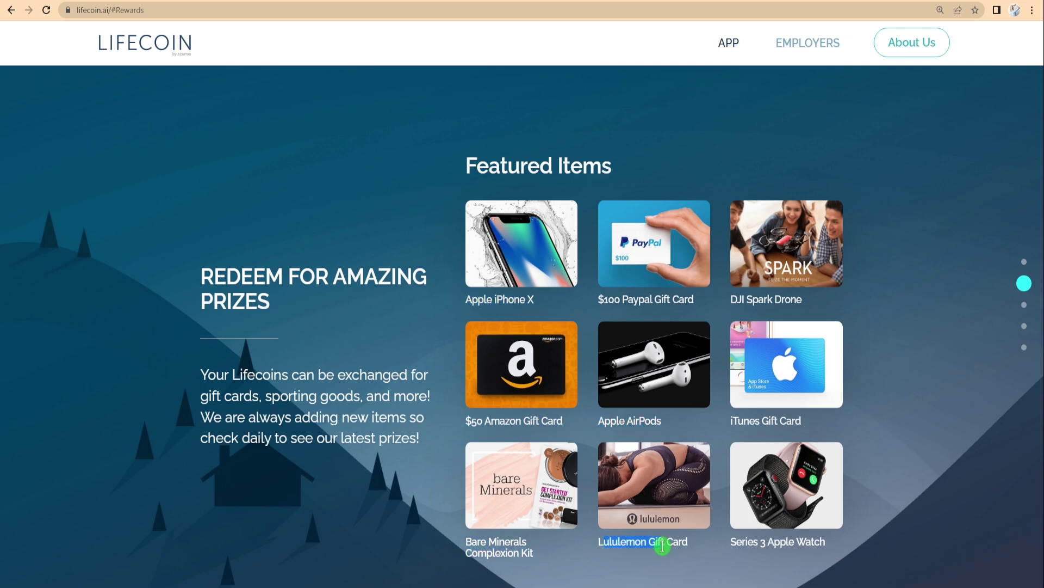
mouse_move(822, 543)
mouse_down()
mouse_move(734, 457)
mouse_move(767, 420)
mouse_up()
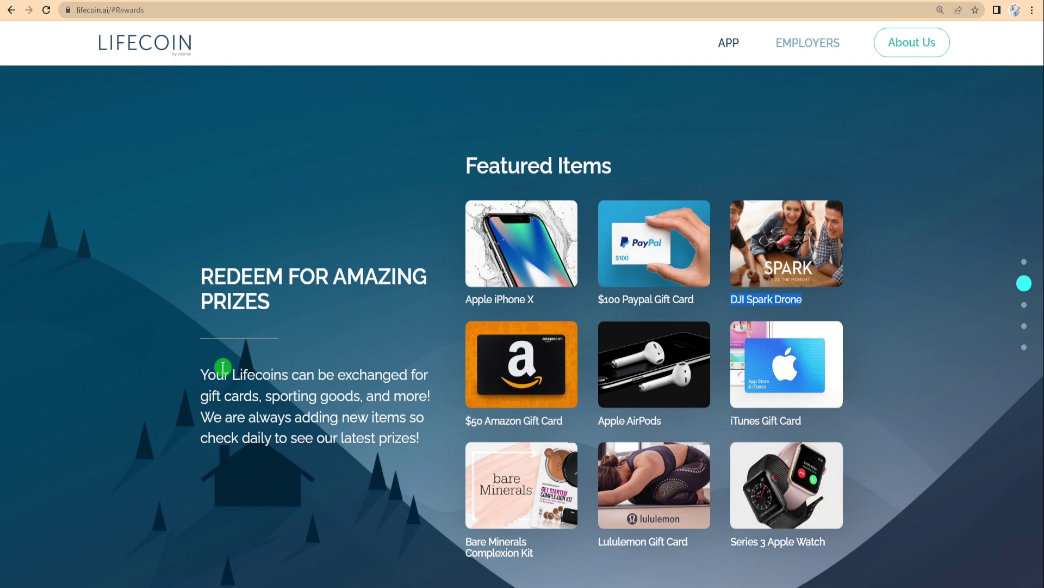
Zoom in and highlight the redeem heading and the paragraph about exchanging Lifecoins.
drag(223, 368, 437, 442)
click(432, 439)
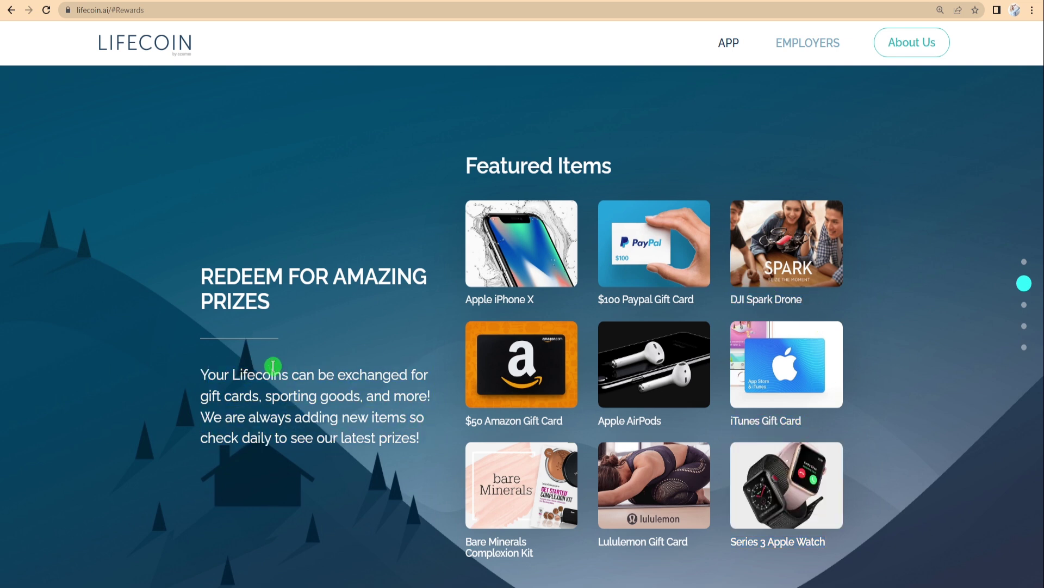
drag(205, 265, 436, 436)
key(ctrl+plus)
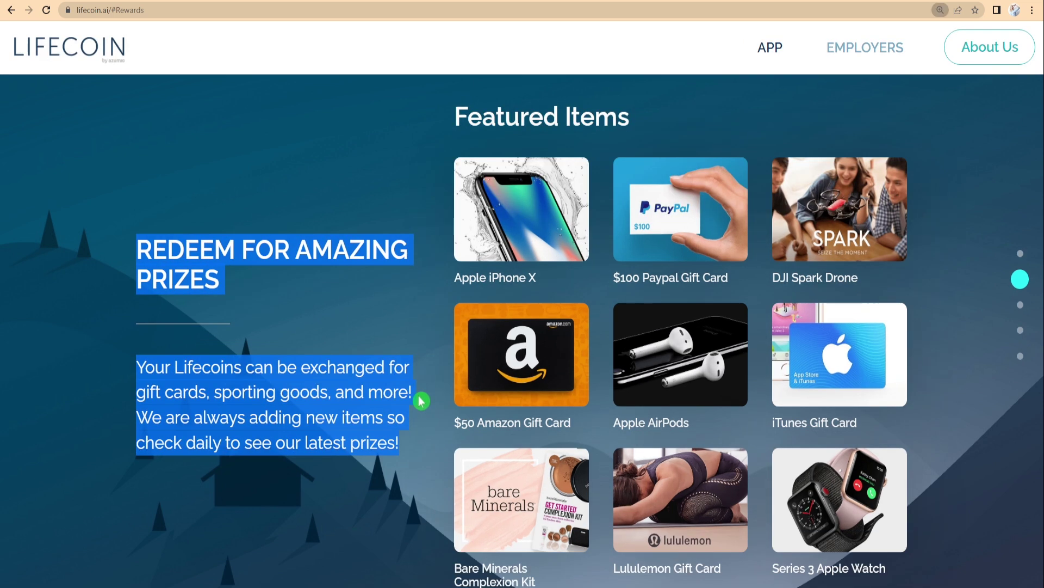
triple_click(199, 298)
mouse_move(136, 390)
mouse_down()
mouse_move(299, 432)
mouse_move(404, 488)
mouse_up()
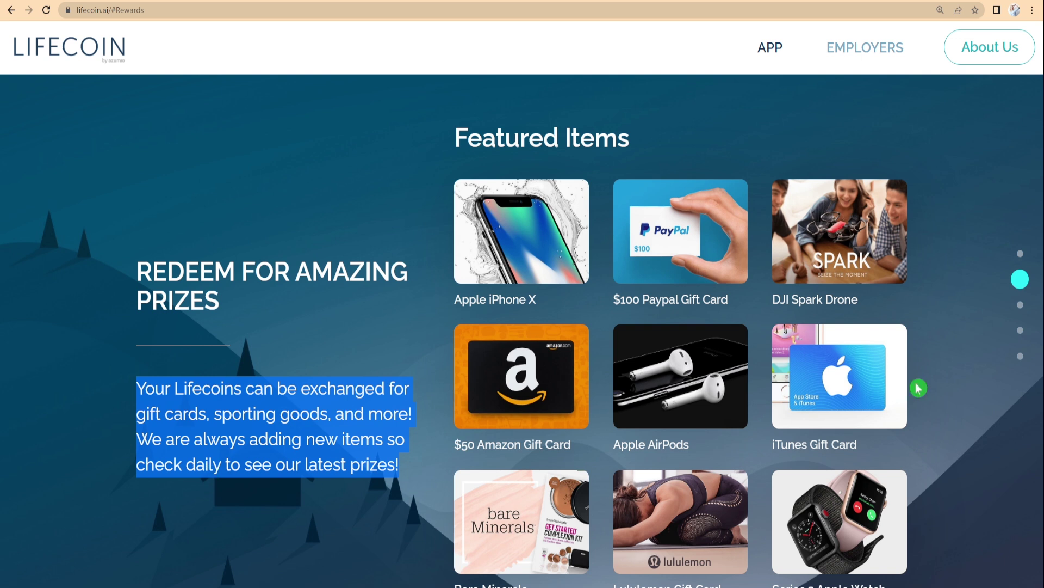
Jump through How It Works to Ambassadors and highlight its heading and program description.
click(1026, 304)
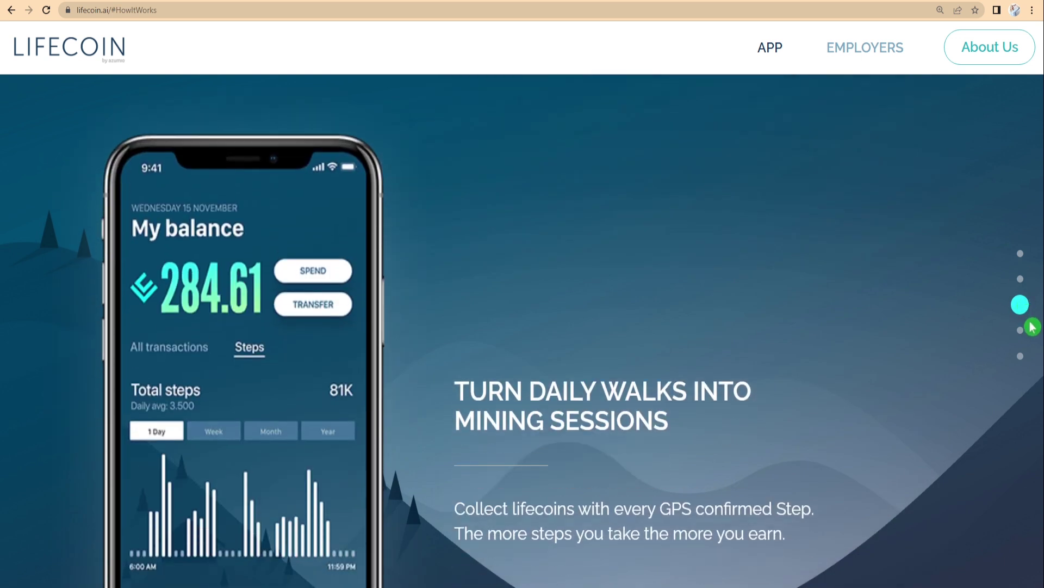
click(1020, 329)
drag(54, 281, 486, 278)
drag(40, 376, 462, 383)
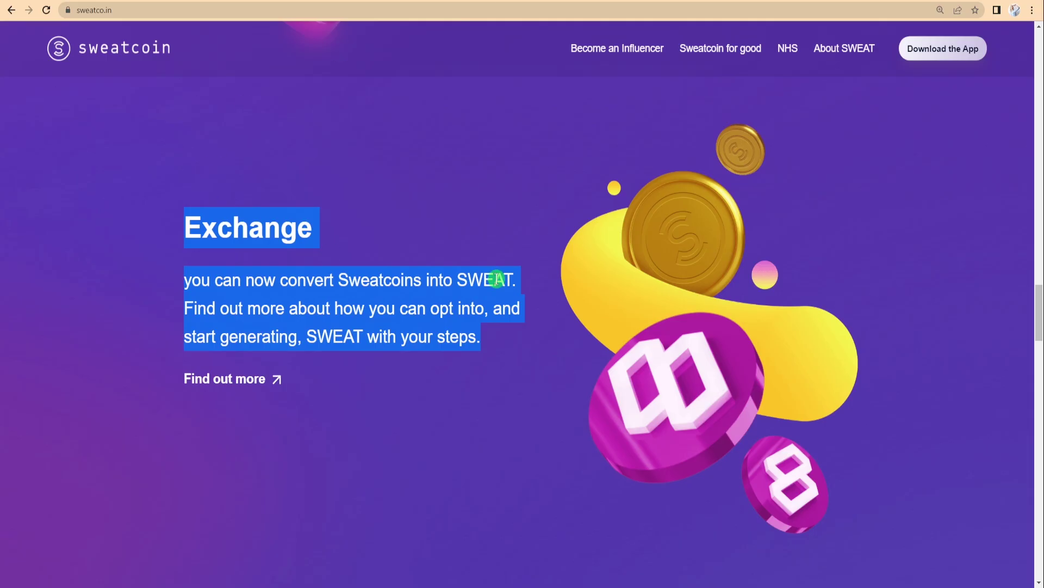
scroll(489, 262, up, 15)
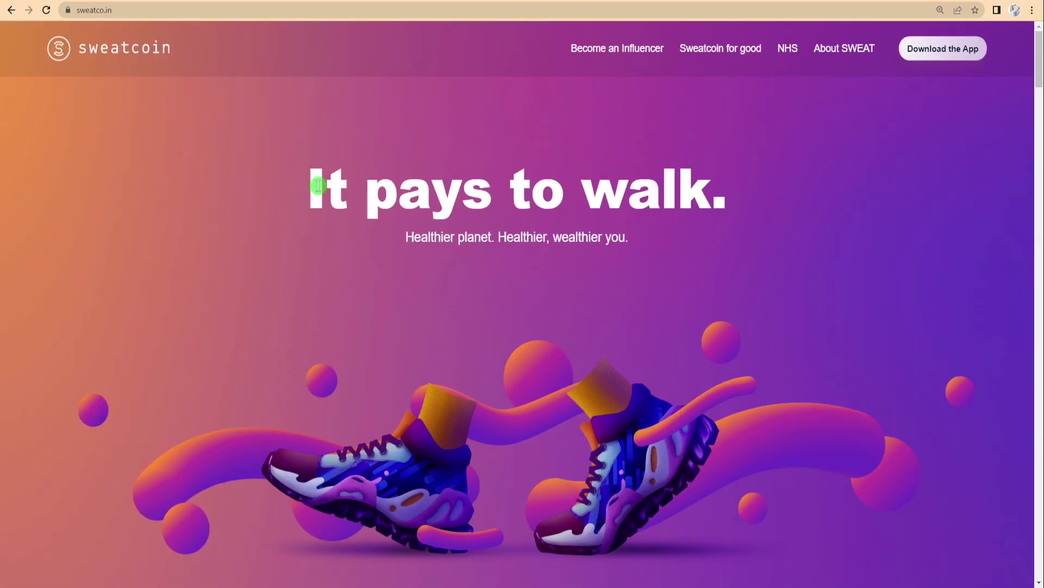
Highlight Sweatcoin's 'It pays to walk.' headline and the Healthier planet subtitle.
drag(317, 187, 759, 194)
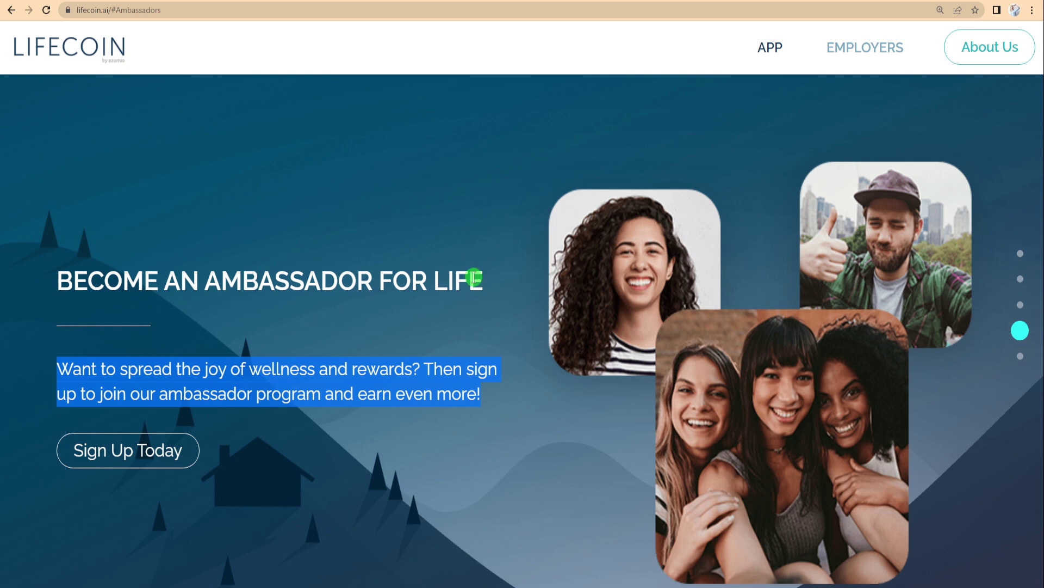
drag(476, 280, 83, 291)
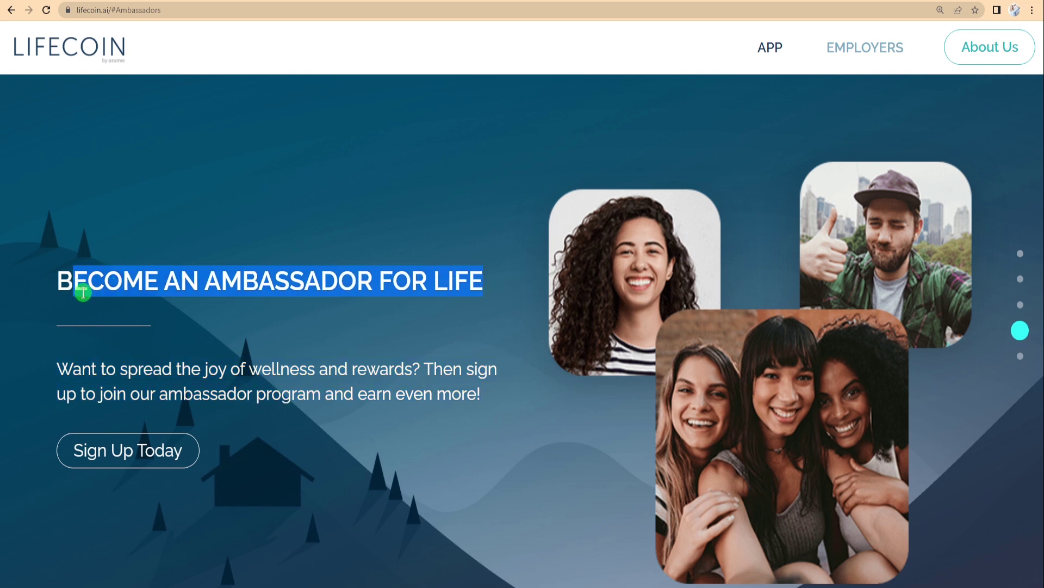
click(1022, 260)
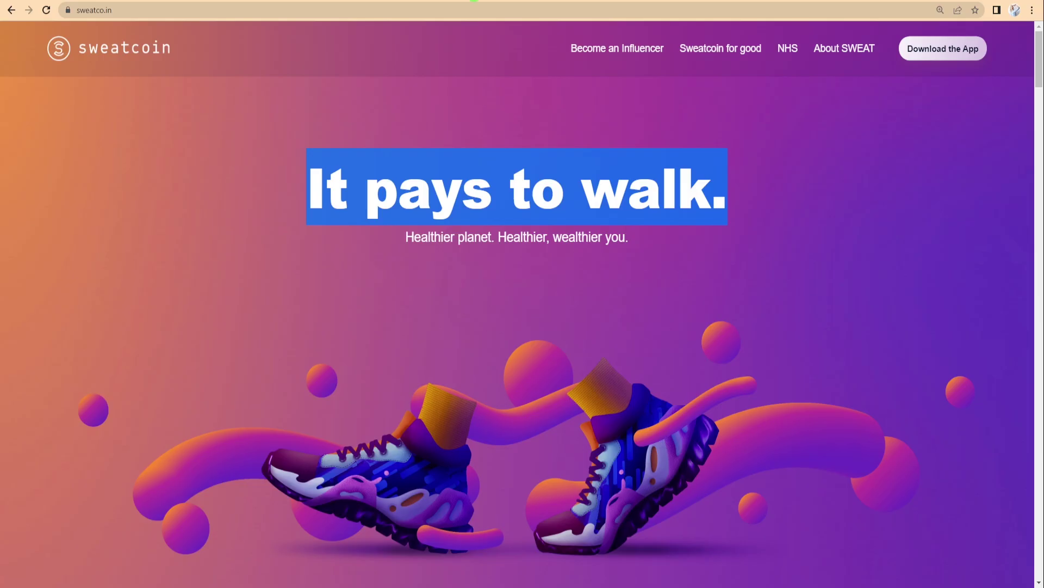
drag(629, 236, 414, 236)
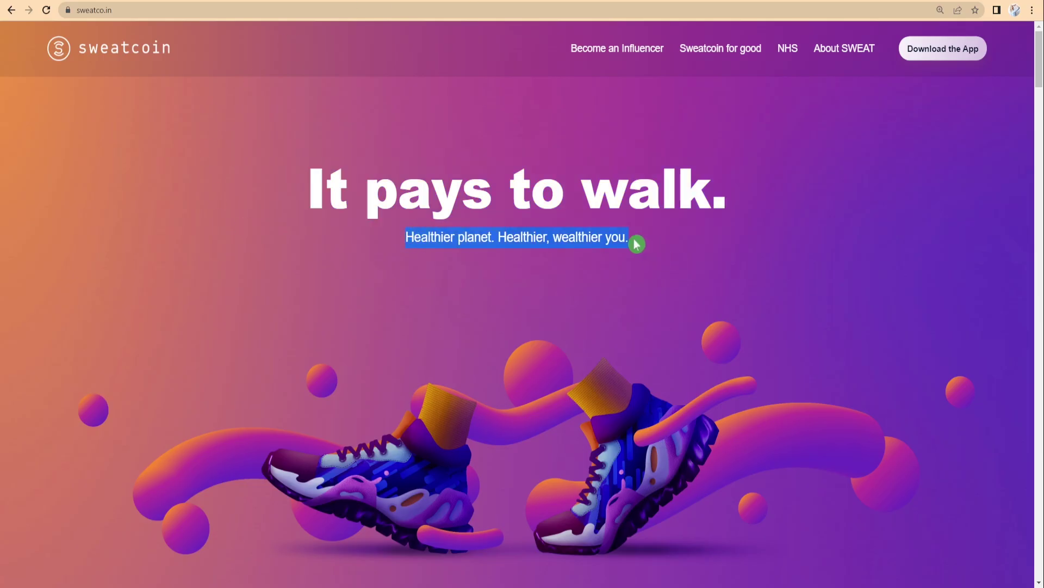
scroll(523, 327, up, 10)
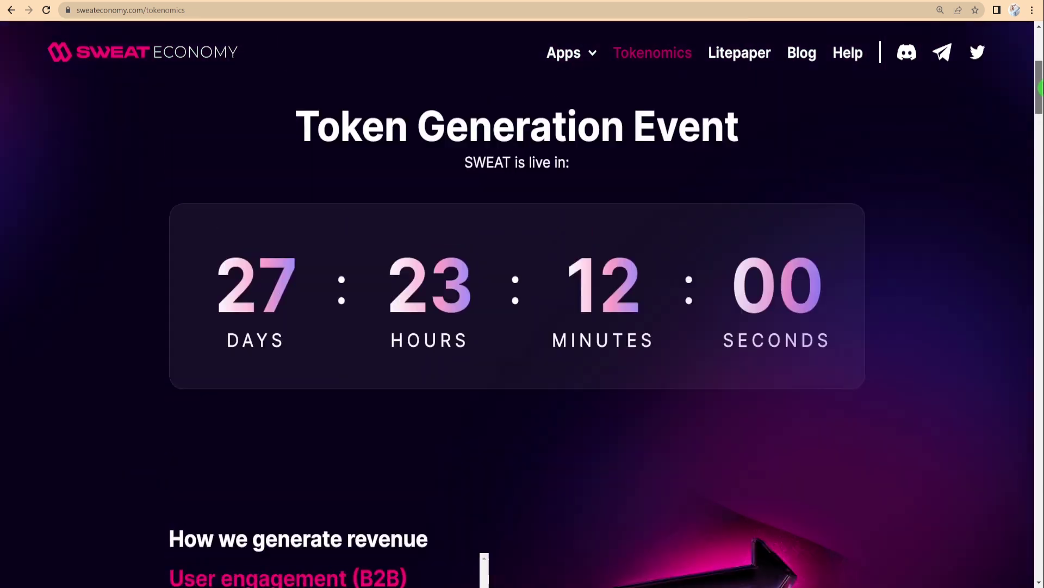
scroll(522, 327, up, 5)
scroll(522, 326, up, 2)
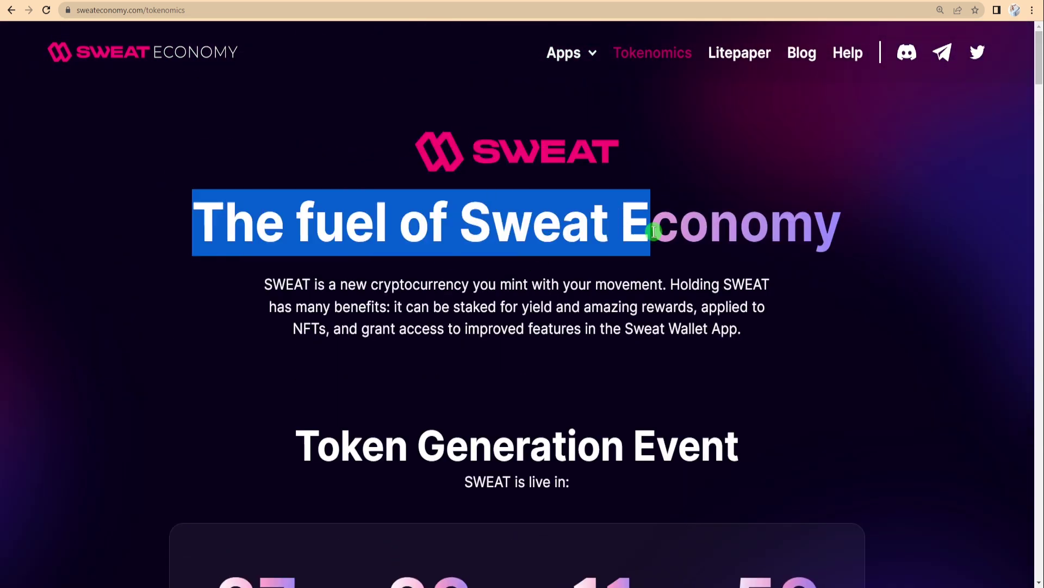
Highlight 'The fuel of Sweat Economy' heading and the SWEAT cryptocurrency paragraph.
drag(198, 247, 859, 231)
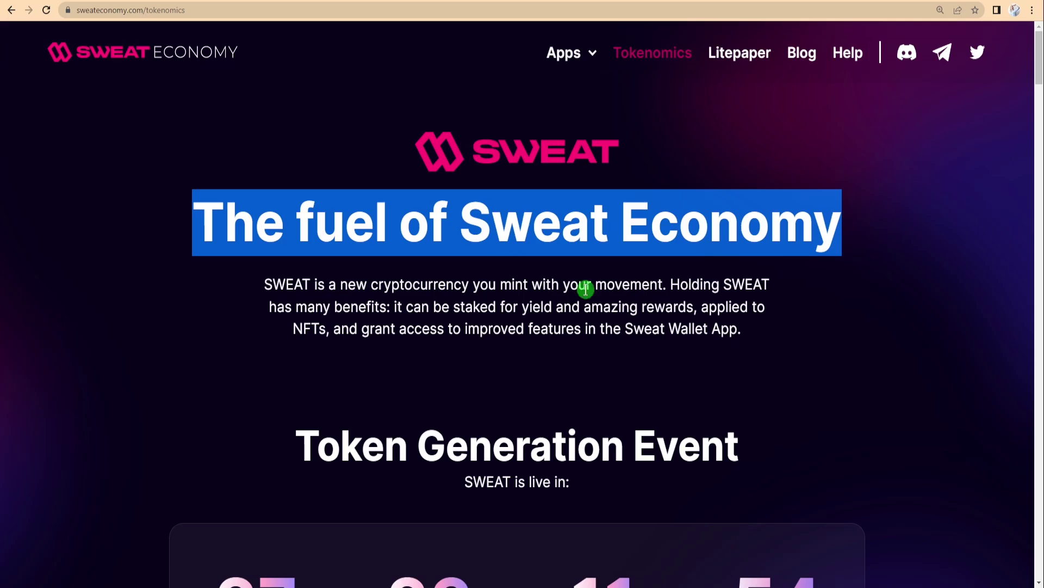
drag(263, 287, 769, 330)
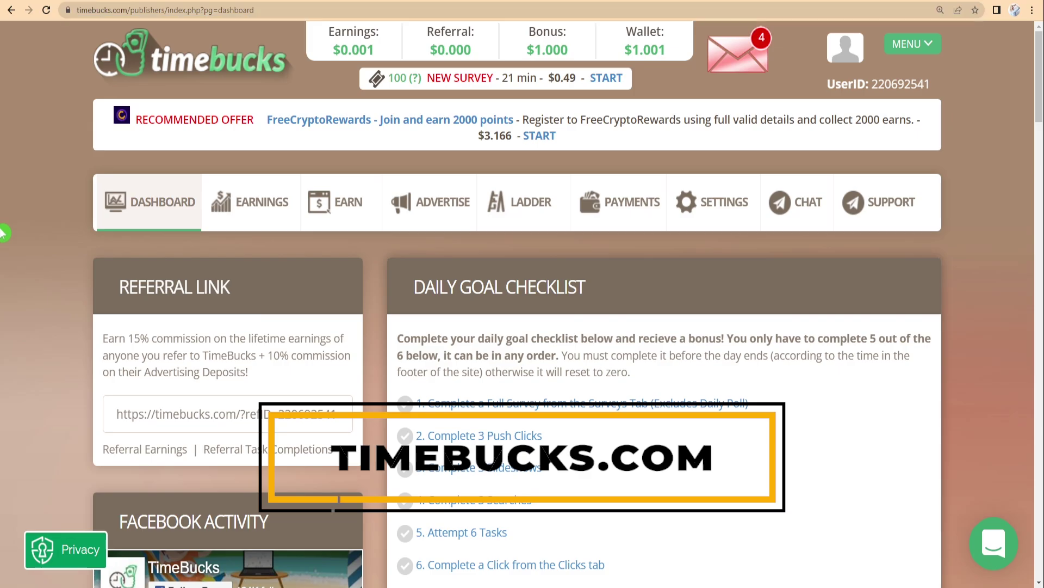
Open TimeBucks' Surveys earning list, then its Sweepstakes My Entries page.
click(971, 228)
scroll(990, 237, down, 2)
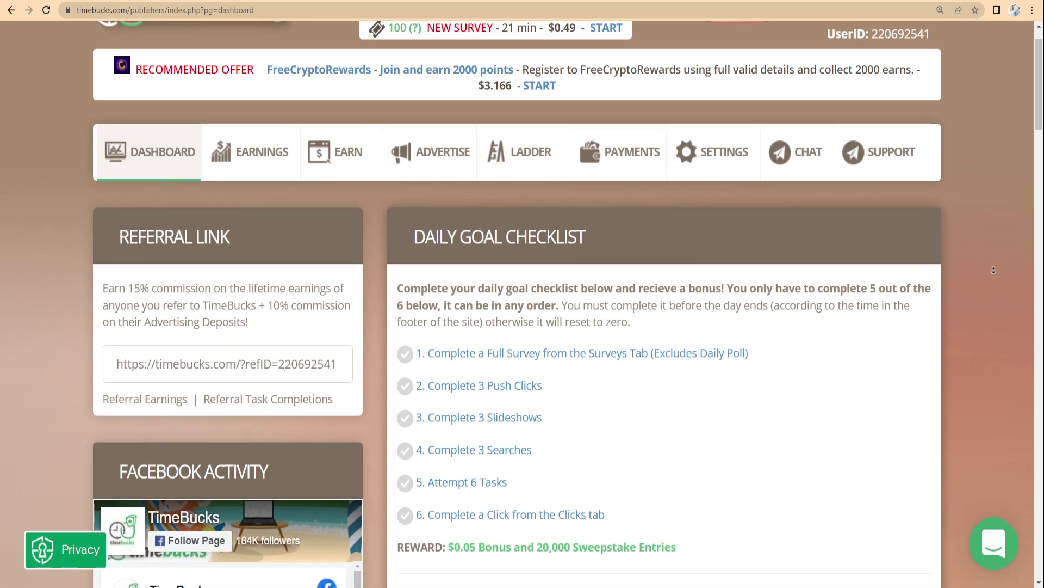
scroll(990, 252, down, 1)
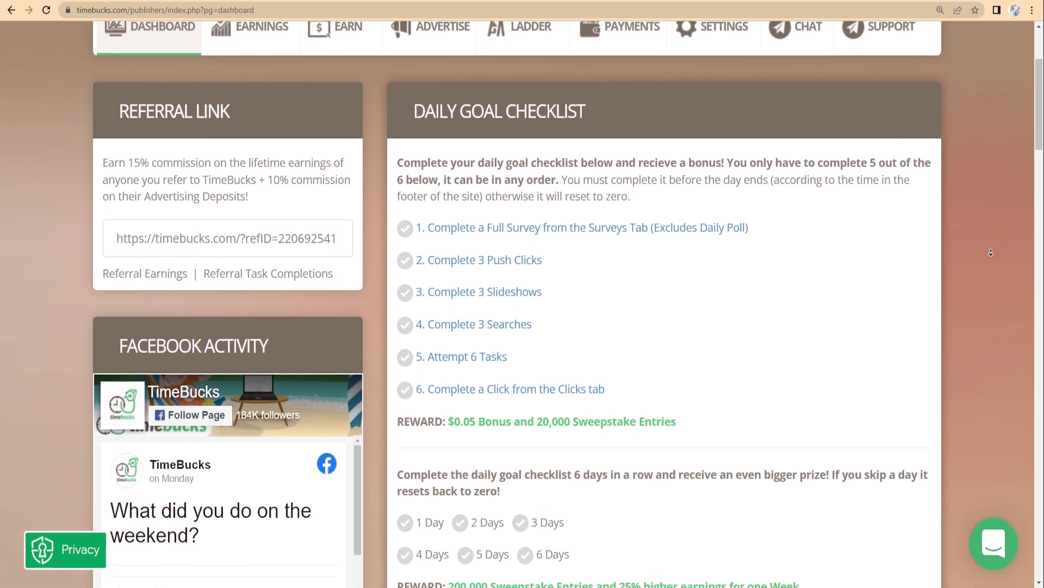
click(737, 196)
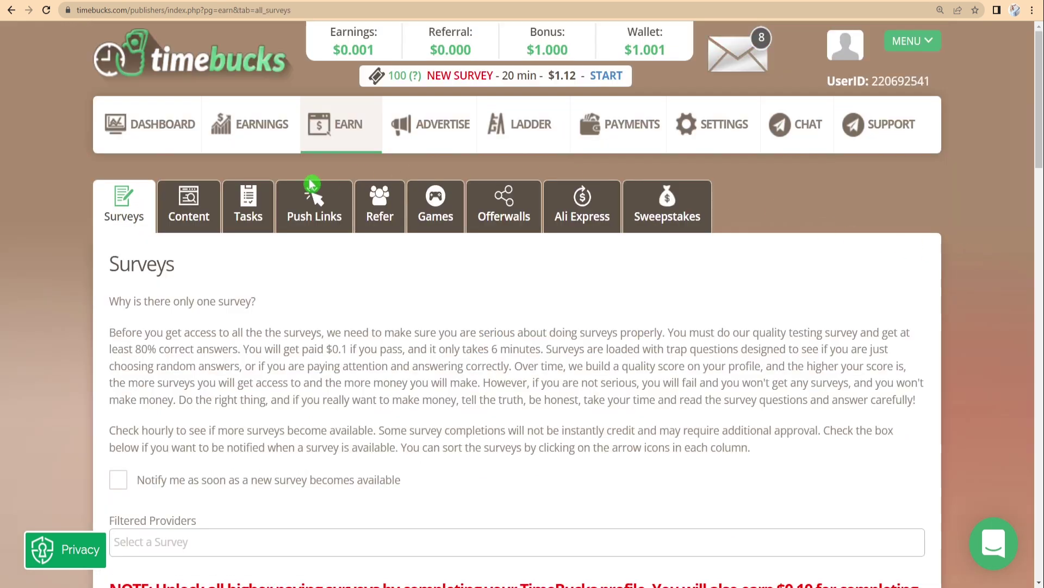
scroll(1014, 305, down, 2)
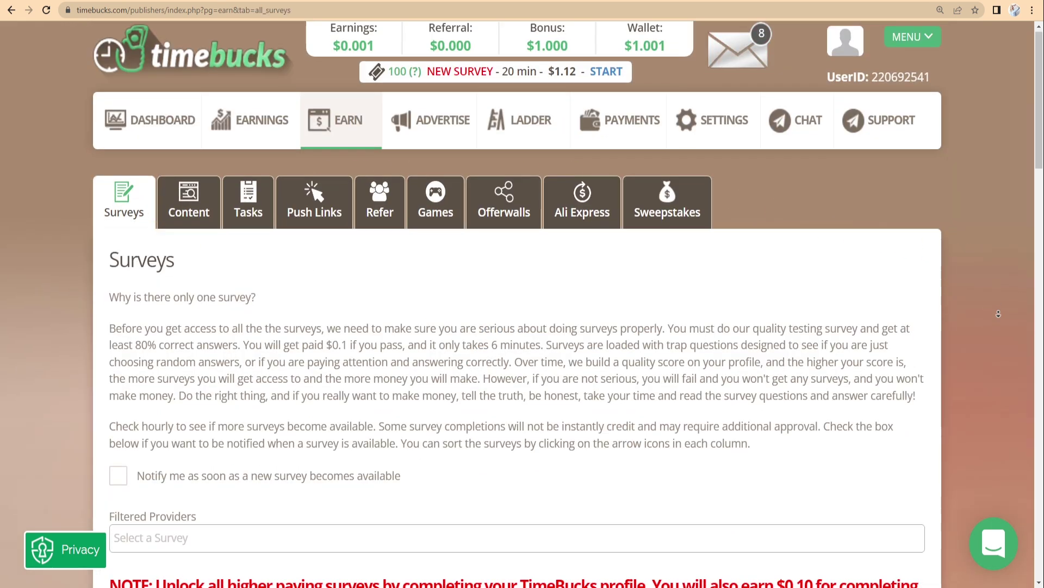
scroll(998, 316, down, 1)
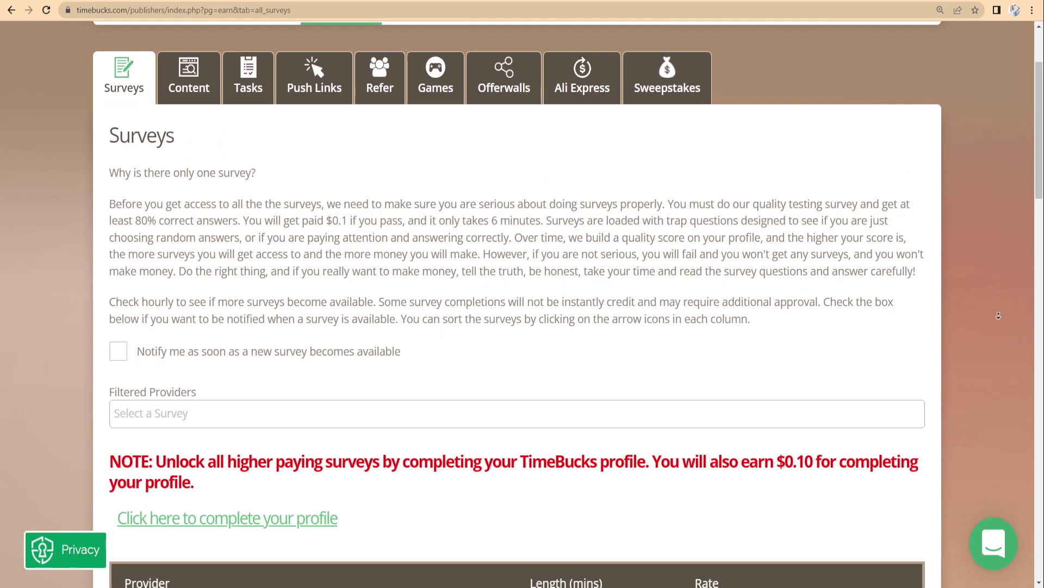
drag(110, 119, 169, 119)
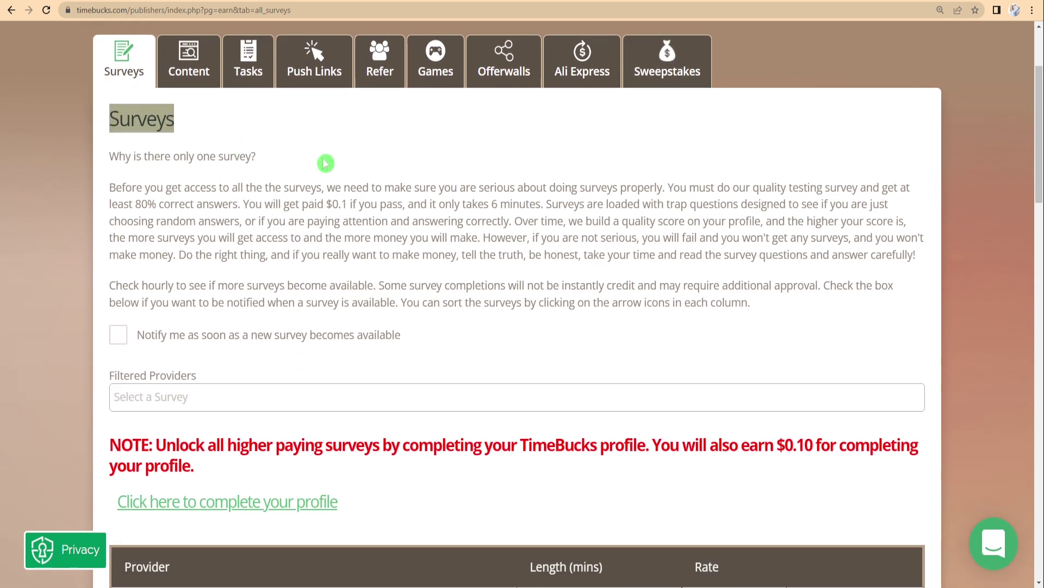
click(668, 61)
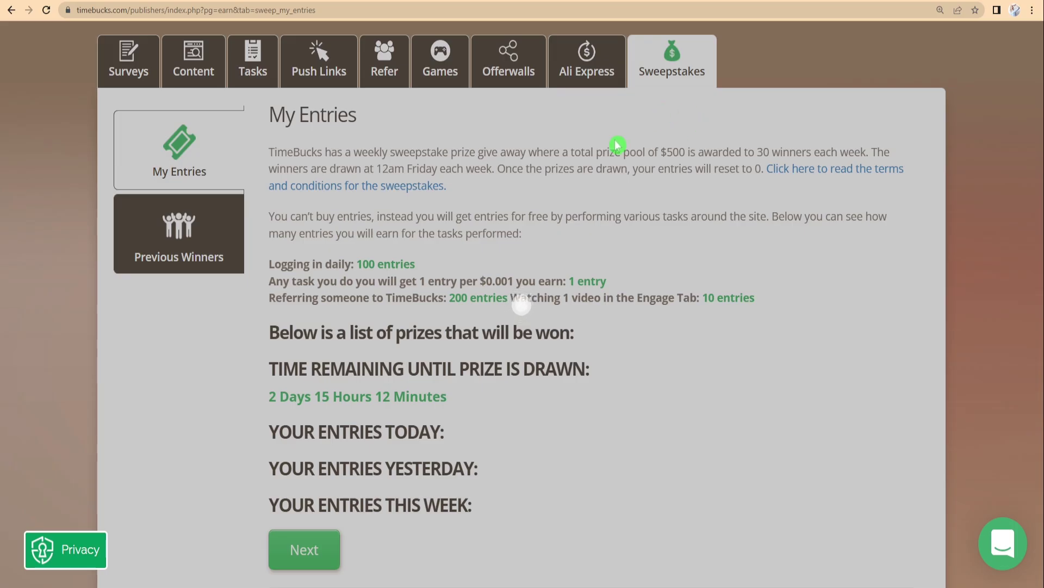
scroll(440, 277, down, 3)
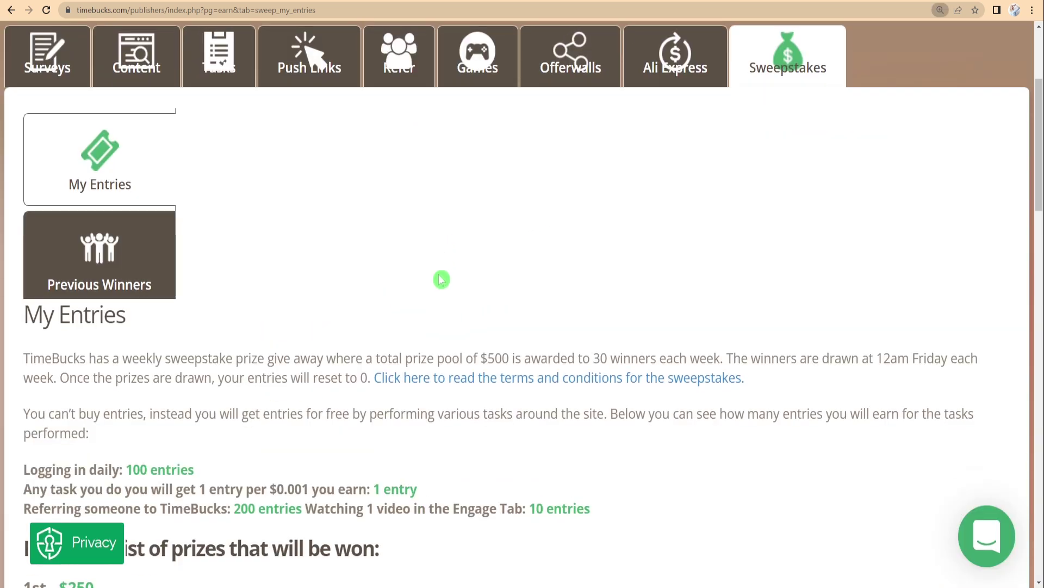
scroll(332, 280, down, 2)
Zoom in and read the sweepstakes prize list, starting with the 1st $250 prize.
mouse_move(34, 231)
mouse_down()
mouse_move(144, 268)
mouse_move(24, 270)
mouse_up()
key(ctrl+plus)
scroll(63, 270, down, 1)
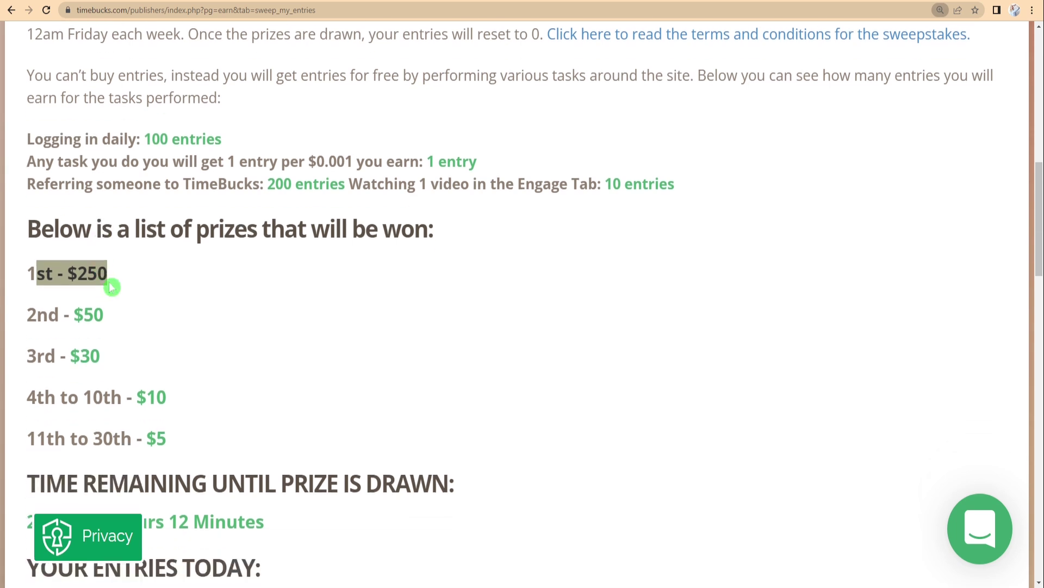
click(128, 274)
drag(29, 277, 119, 283)
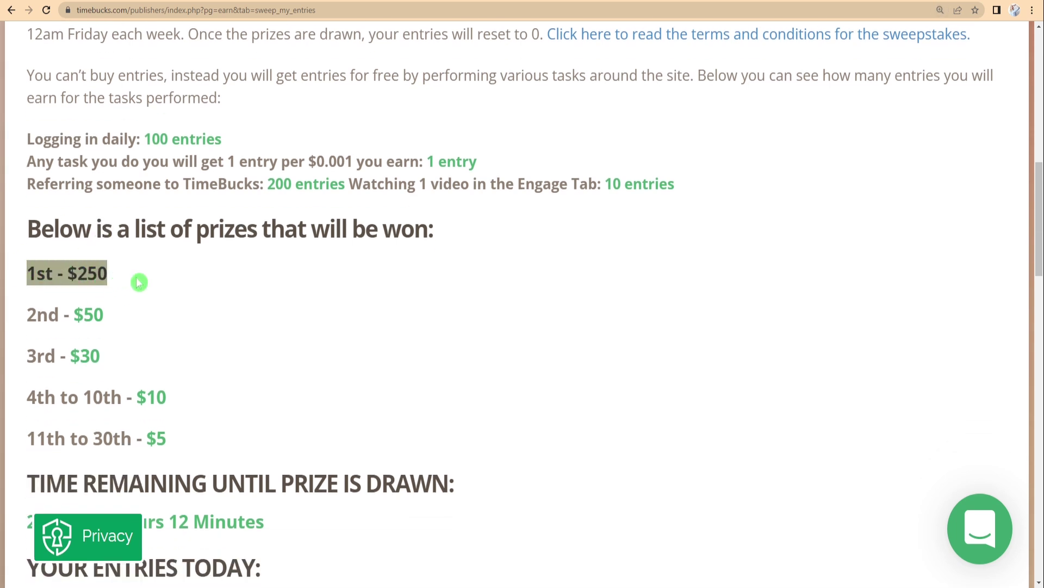
drag(29, 230, 433, 234)
Read the Sweepstakes Software steps, ending with checking Friday for winner announcements.
middle_click(855, 261)
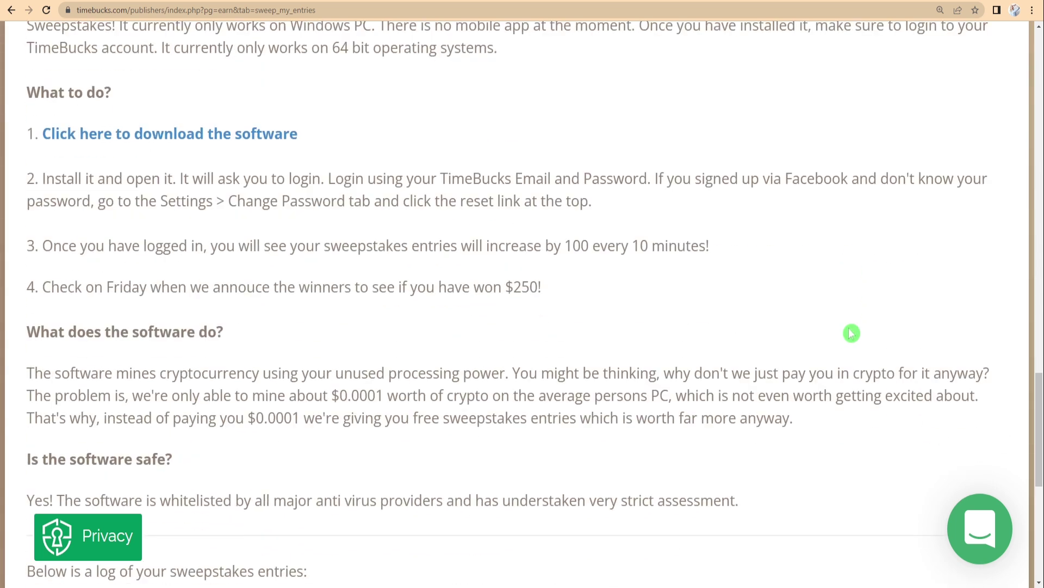
middle_click(852, 332)
scroll(88, 245, up, 1)
scroll(89, 245, up, 1)
drag(41, 334, 383, 357)
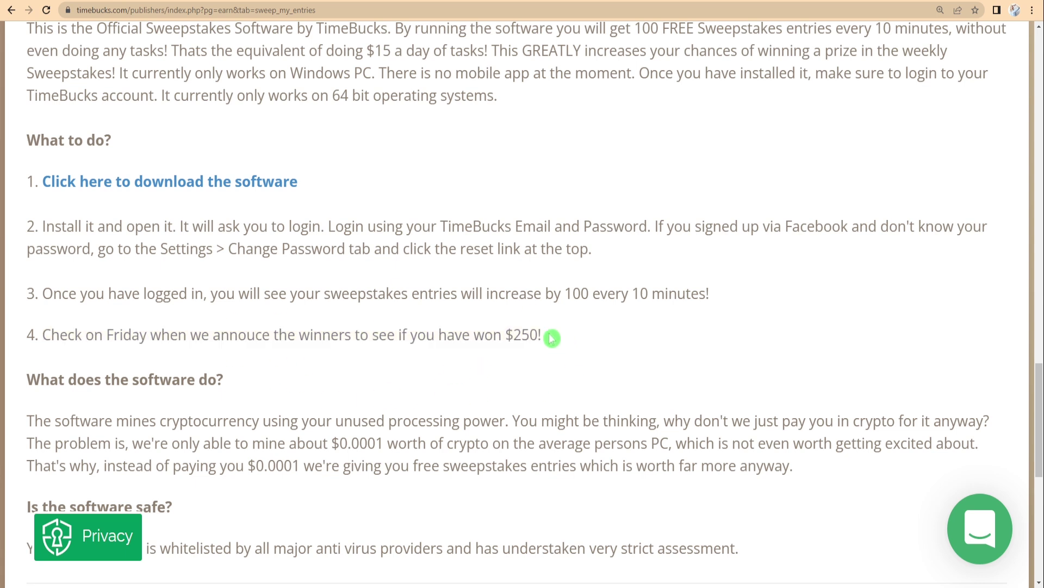
drag(550, 335, 38, 325)
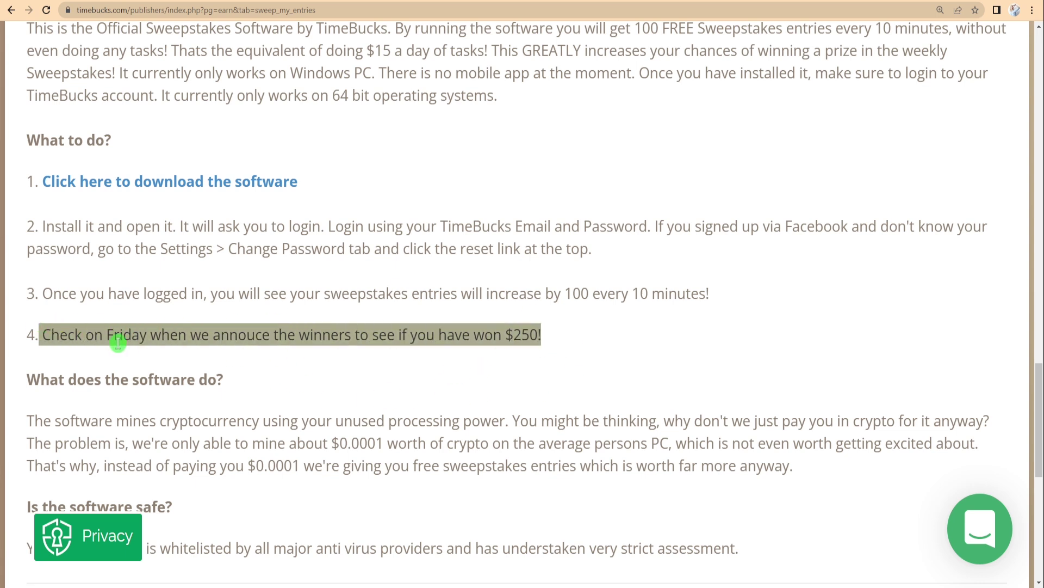
click(617, 357)
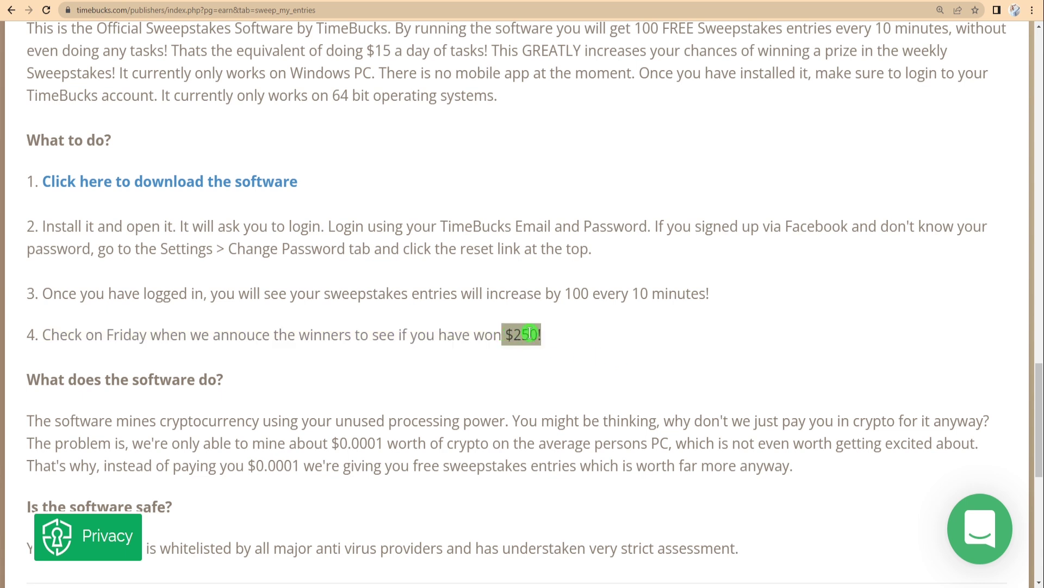
click(574, 351)
scroll(188, 395, up, 3)
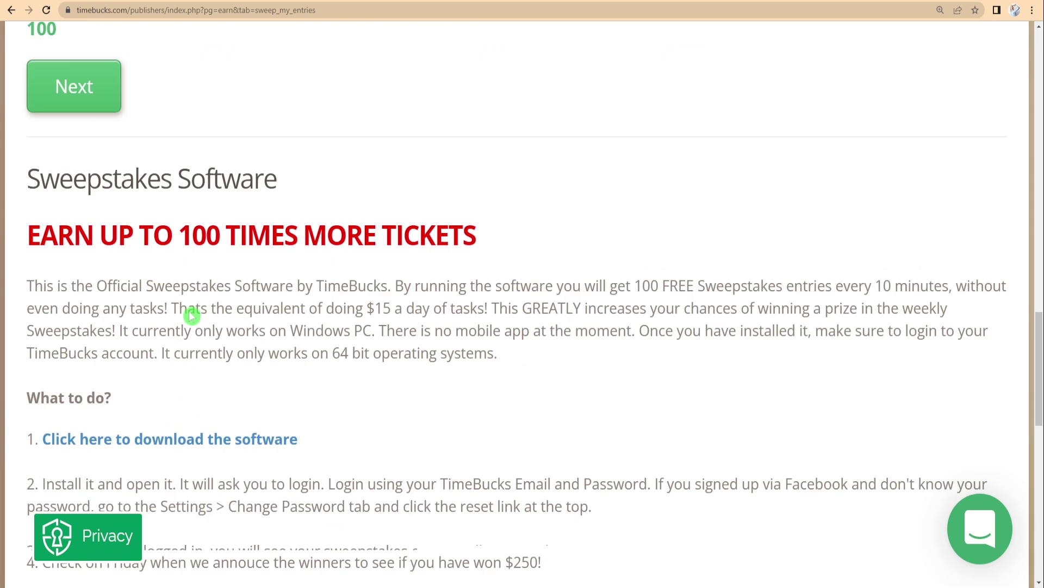
scroll(191, 315, up, 5)
scroll(207, 289, up, 2)
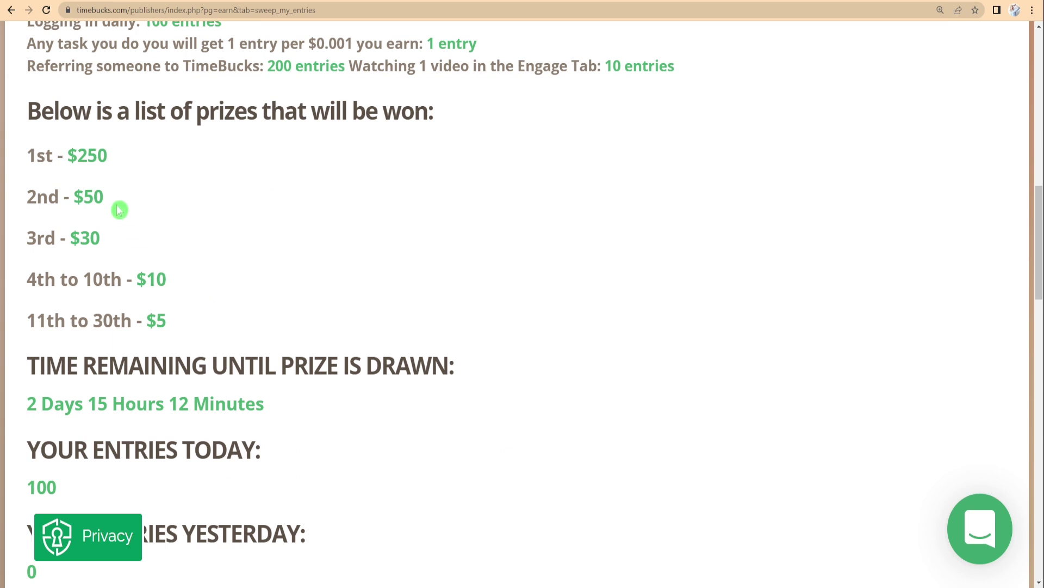
Go over the prize tiers: 2nd $50, 3rd $30, 4th–10th $10, 11th–30th $5.
drag(119, 210, 14, 204)
drag(93, 238, 12, 257)
drag(20, 321, 183, 327)
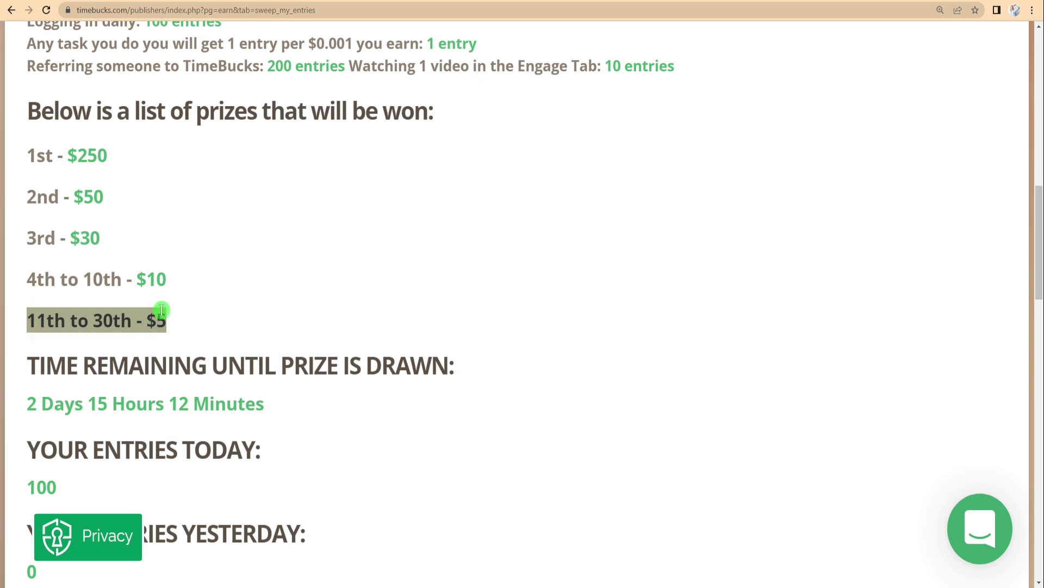
mouse_move(167, 279)
mouse_down()
mouse_move(26, 291)
mouse_move(147, 327)
mouse_up()
drag(28, 364, 476, 366)
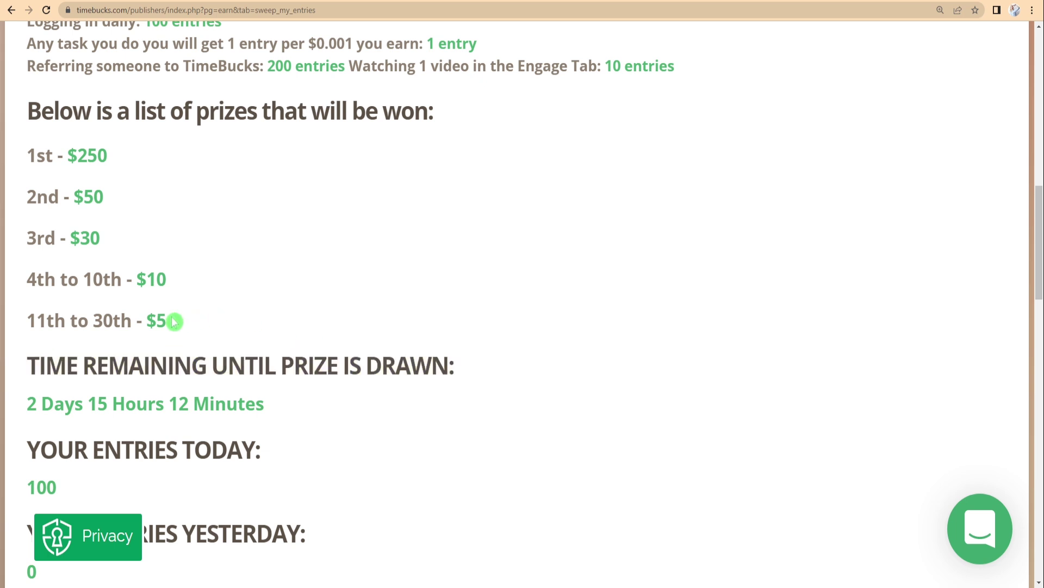
drag(170, 319, 88, 311)
scroll(168, 303, up, 3)
scroll(171, 305, up, 4)
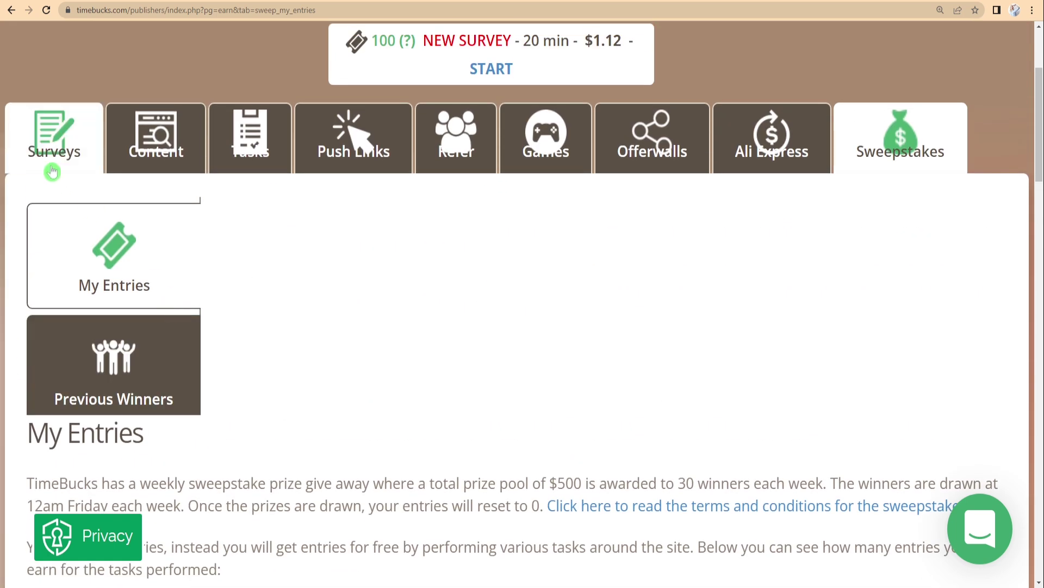
Zoom out twice and reread the weekly $500 prize pool paragraph and draw timing.
key(ctrl+minus)
key(ctrl+minus)
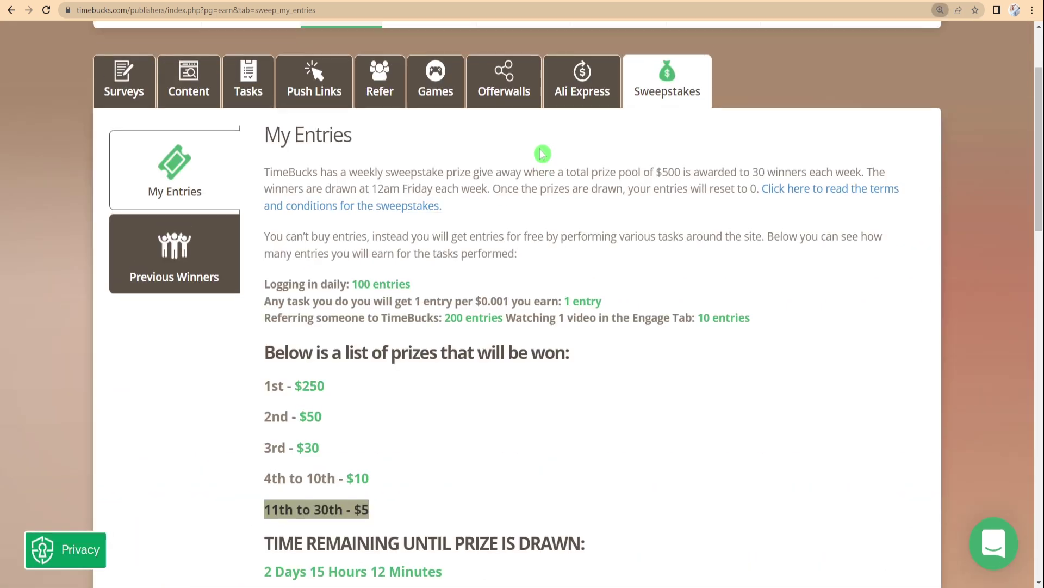
key(ctrl+minus)
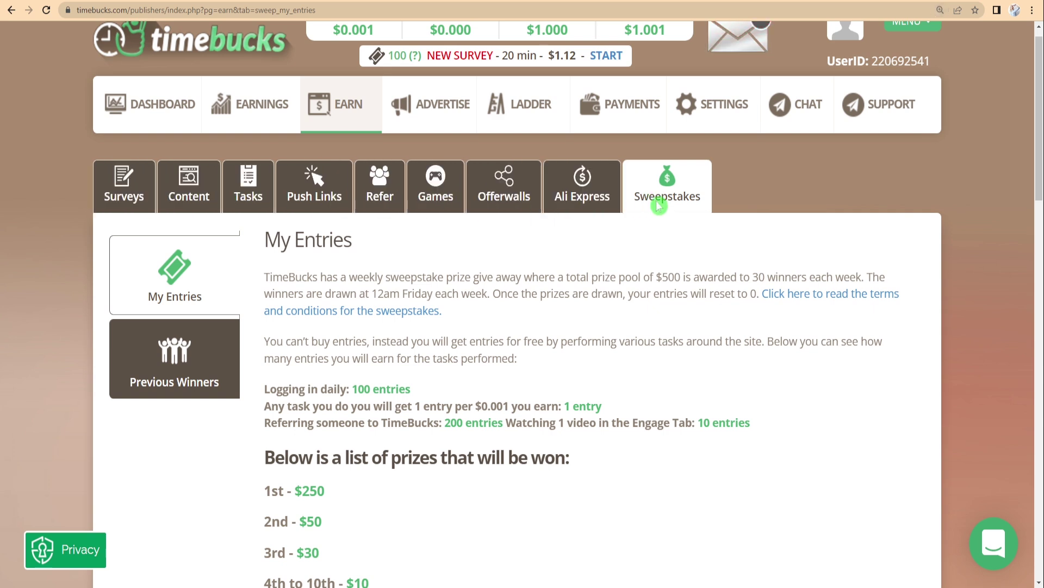
drag(260, 272, 600, 316)
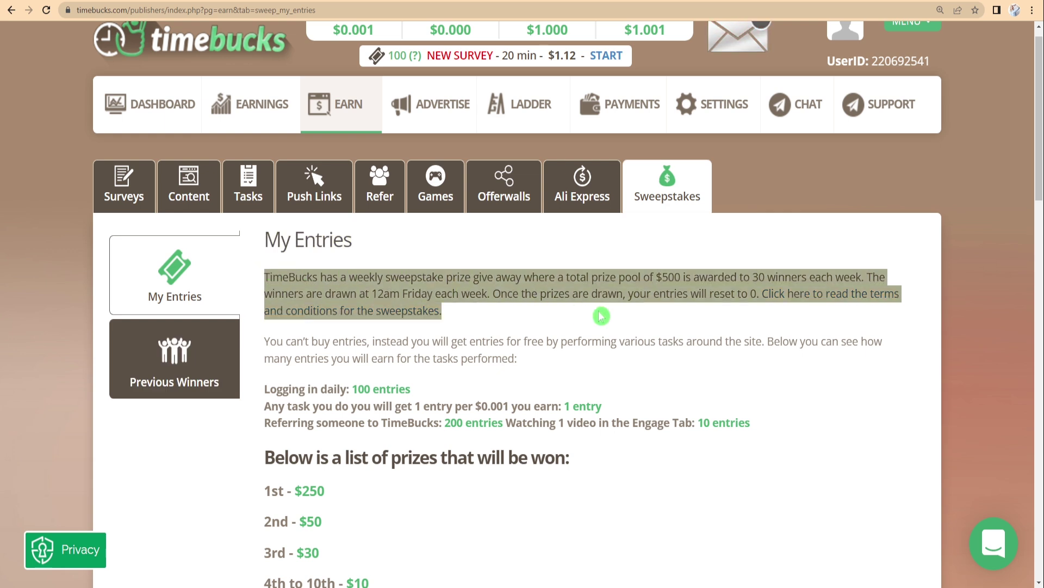
click(545, 315)
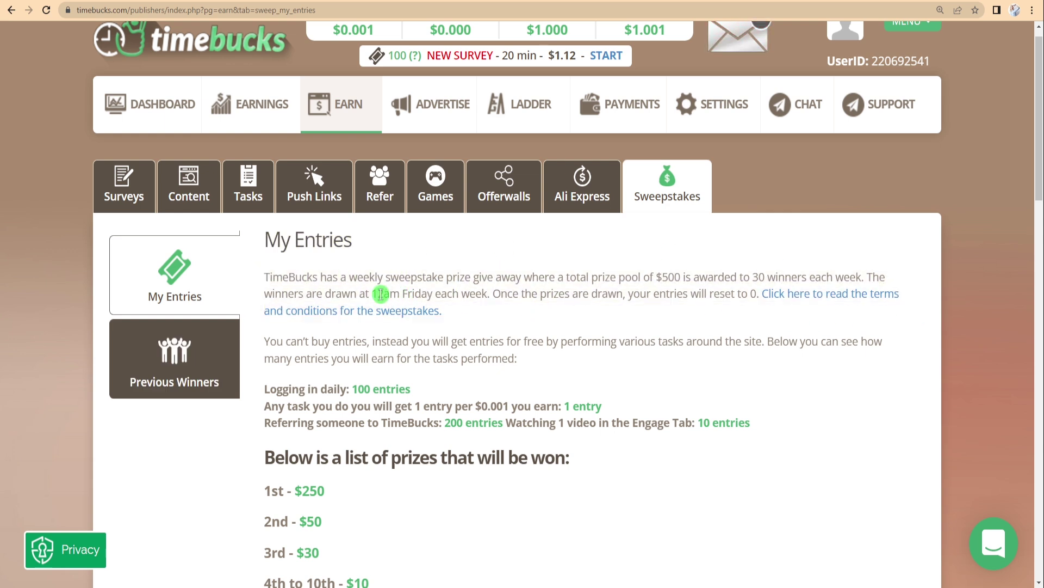
drag(372, 292, 490, 293)
click(484, 313)
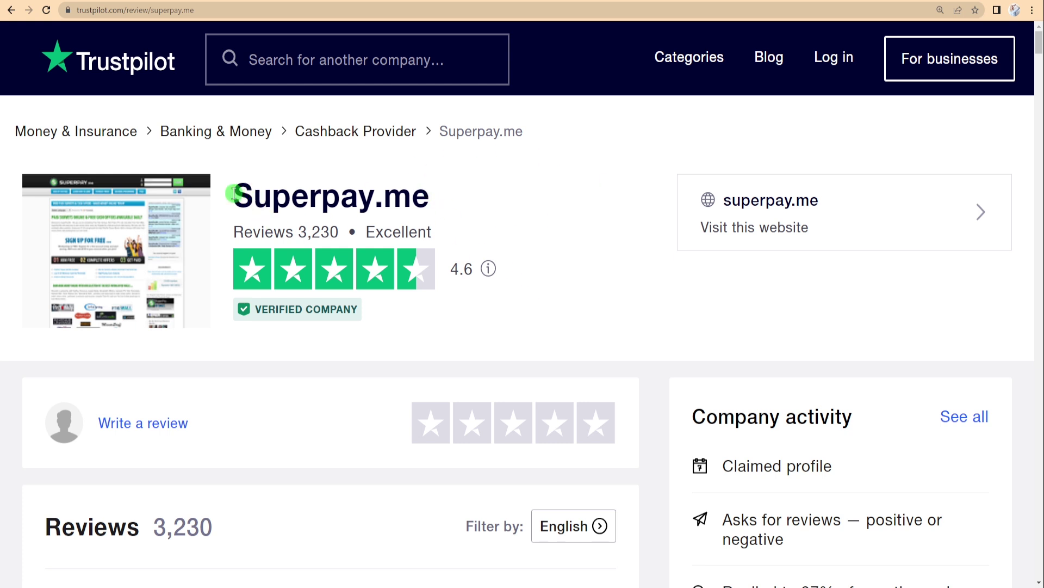
drag(235, 193, 437, 198)
click(445, 225)
drag(236, 236, 345, 238)
click(497, 237)
scroll(523, 327, down, 8)
scroll(523, 327, up, 3)
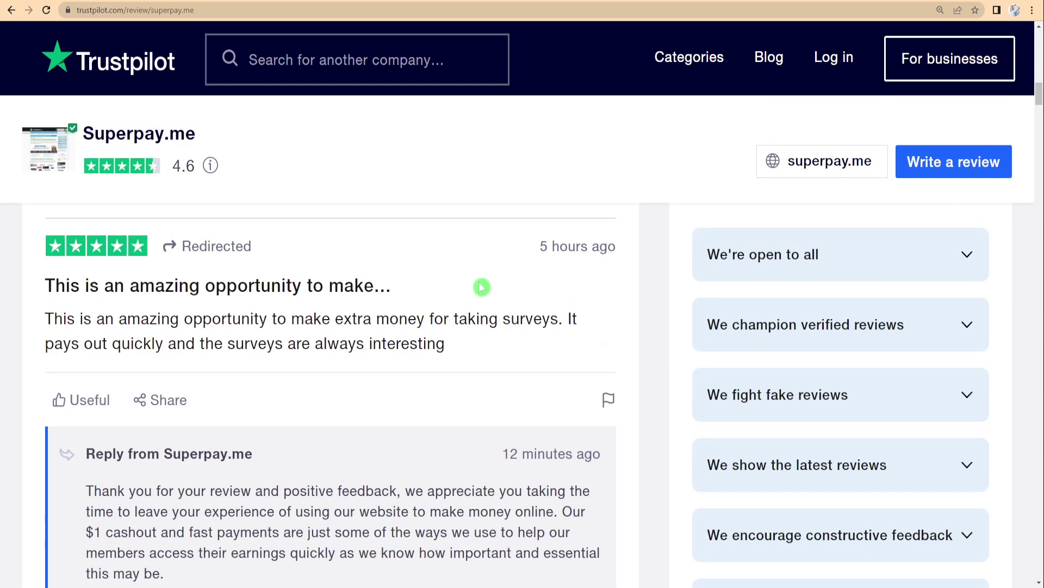
drag(482, 287, 33, 287)
scroll(188, 314, down, 5)
scroll(351, 335, down, 2)
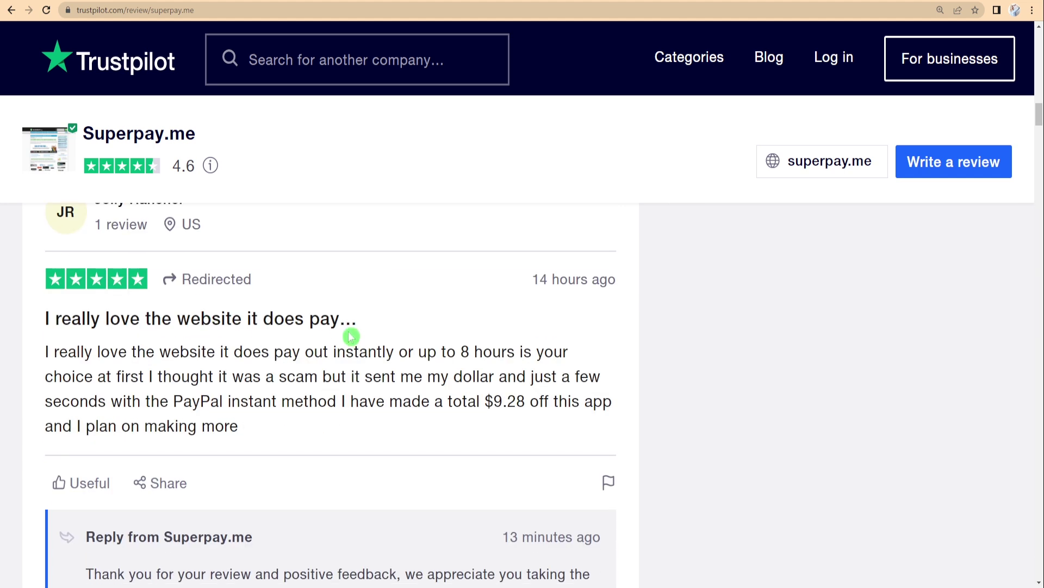
drag(352, 335, 37, 325)
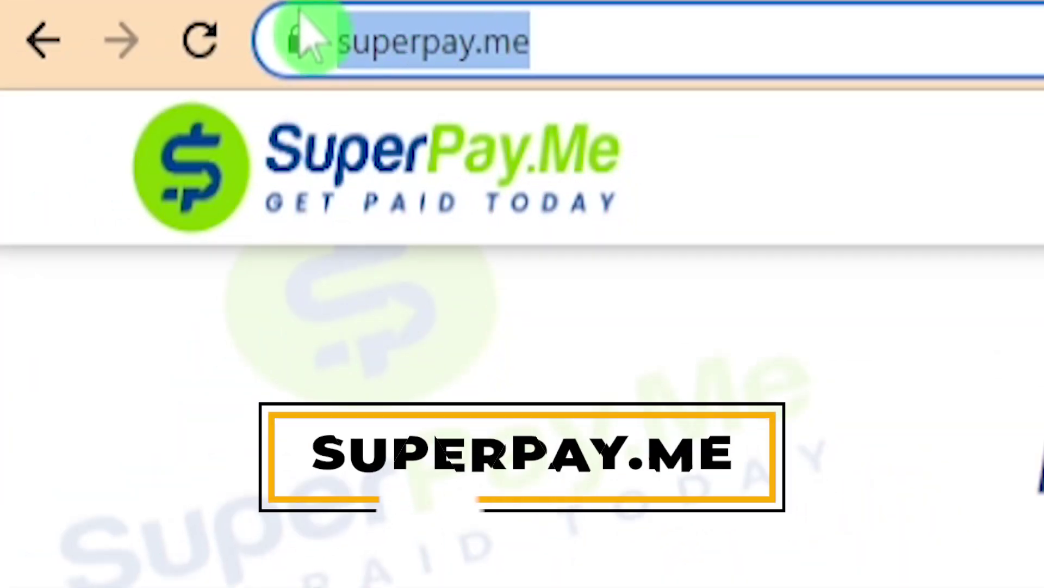
Zoom into the SuperPay.Me homepage and note the total paid and survey providers.
click(1028, 437)
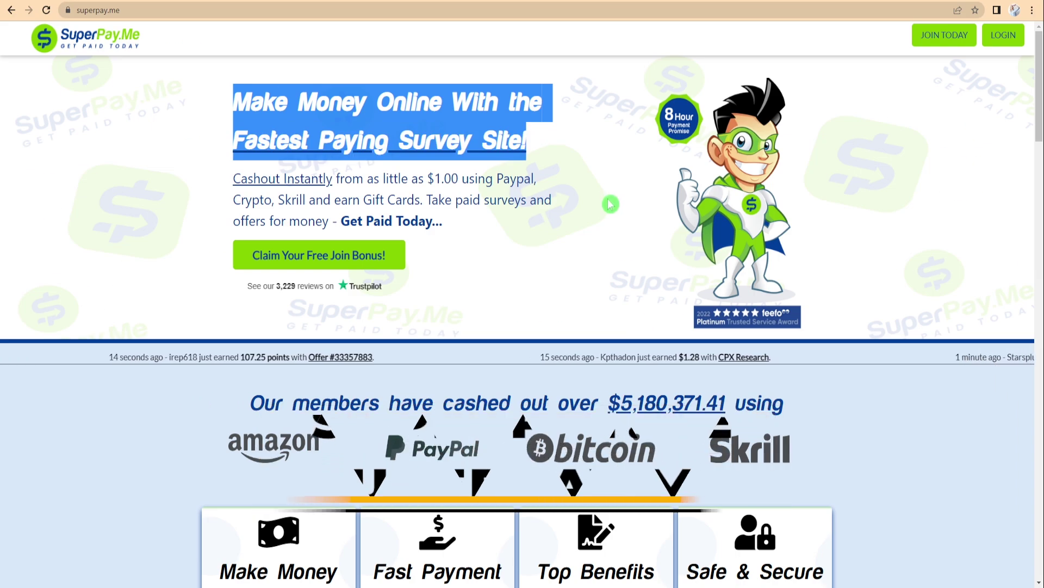
scroll(611, 203, down, 3)
key(ctrl+plus)
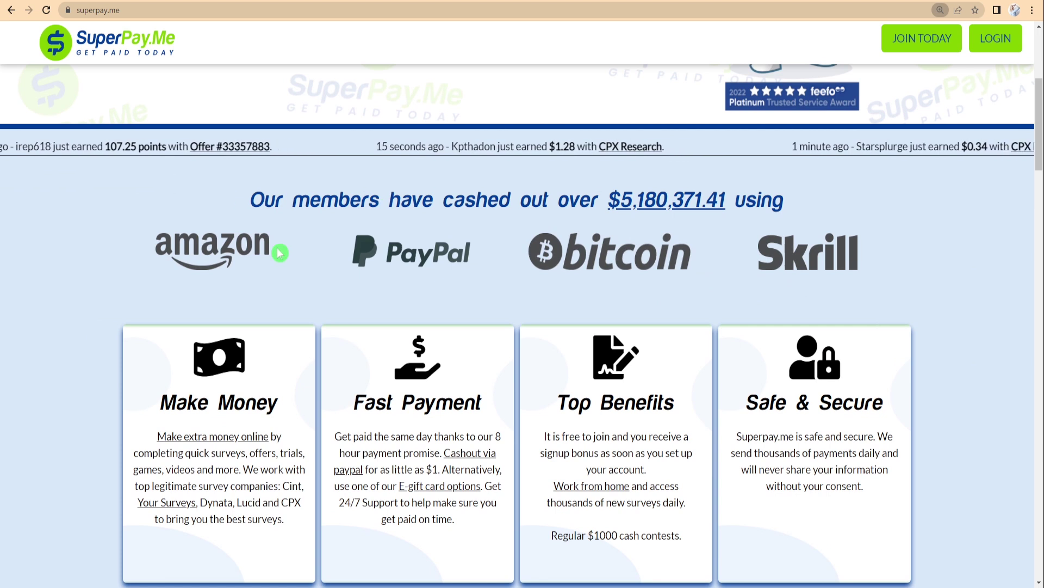
scroll(339, 260, down, 2)
scroll(335, 210, up, 2)
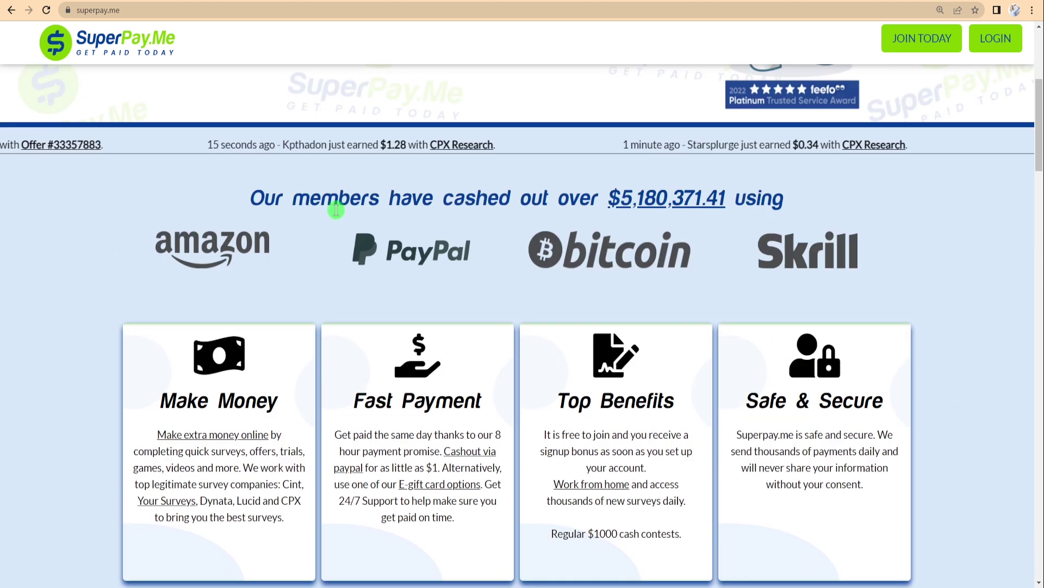
scroll(335, 210, up, 2)
scroll(250, 198, down, 2)
drag(250, 199, 784, 202)
scroll(770, 200, down, 3)
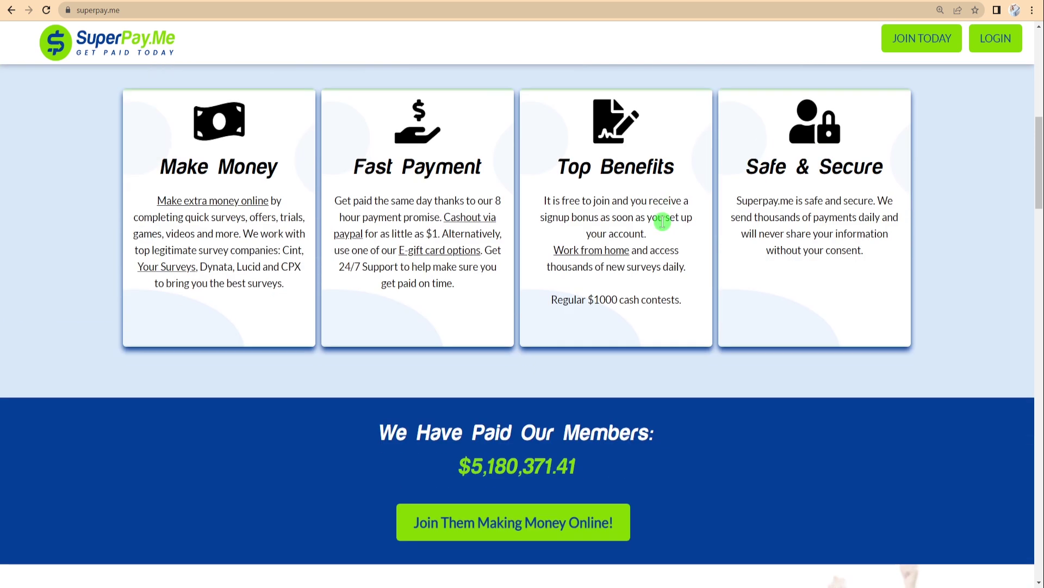
scroll(666, 234, down, 3)
drag(457, 256, 593, 259)
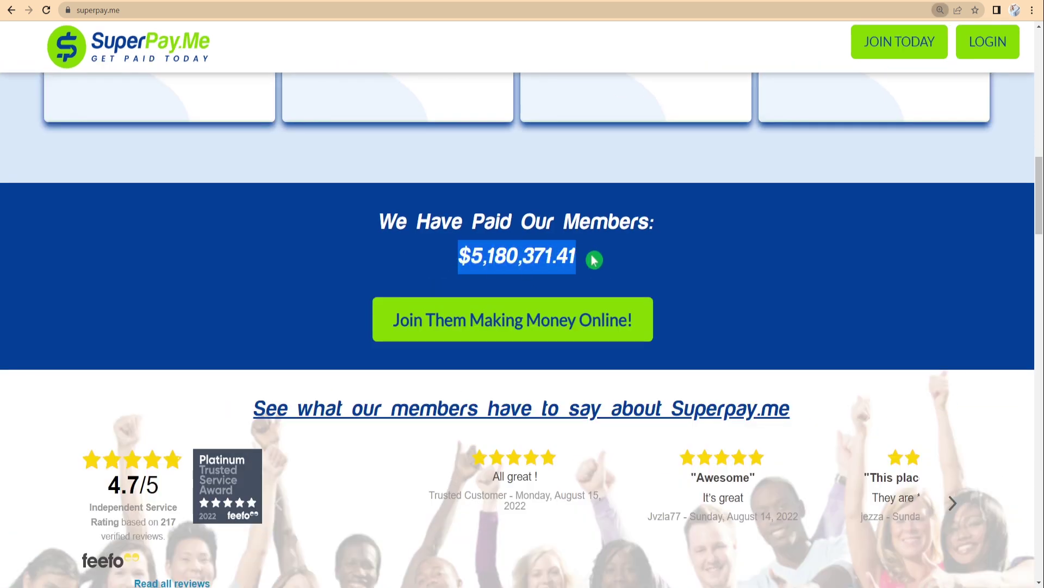
drag(385, 210, 626, 262)
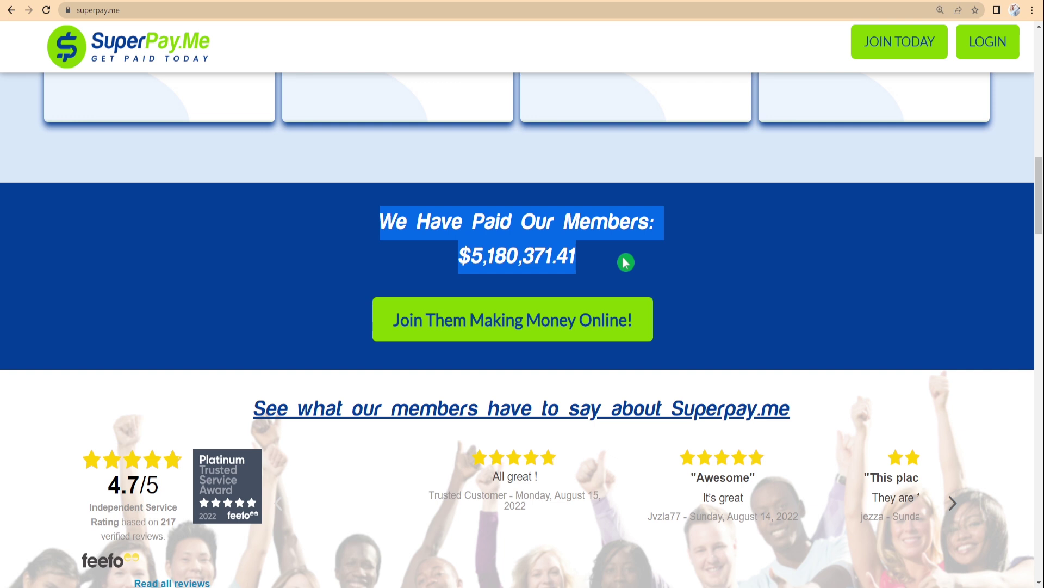
scroll(626, 262, down, 4)
scroll(625, 261, down, 1)
scroll(730, 267, down, 1)
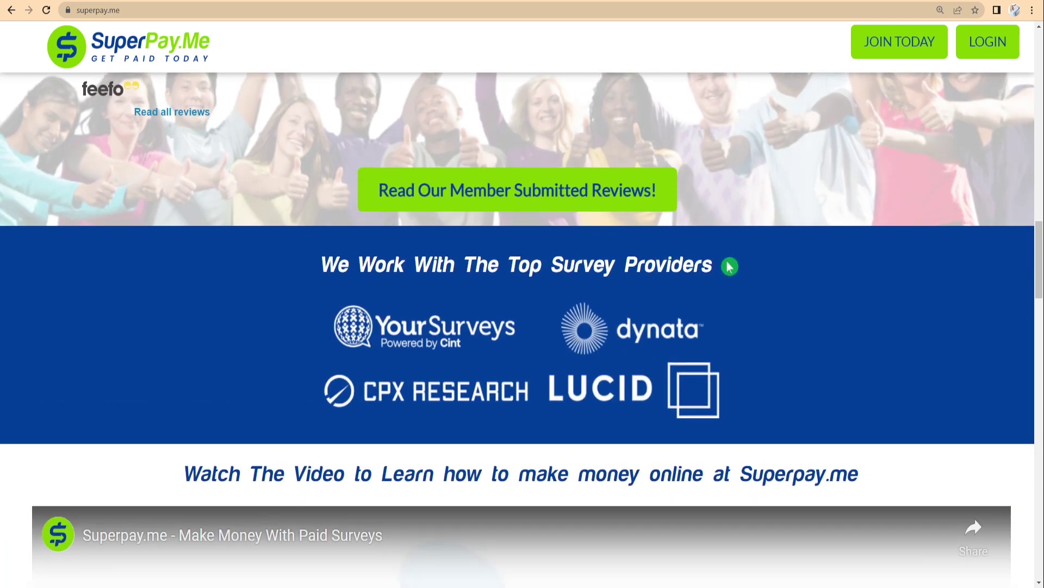
drag(729, 266, 324, 270)
scroll(634, 284, down, 1)
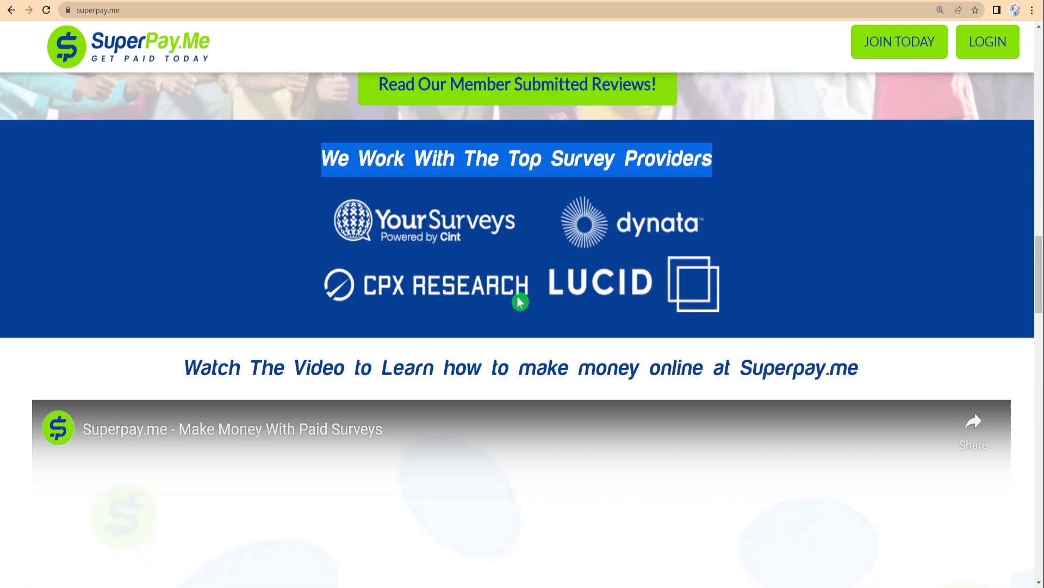
scroll(517, 296, down, 2)
drag(186, 180, 848, 176)
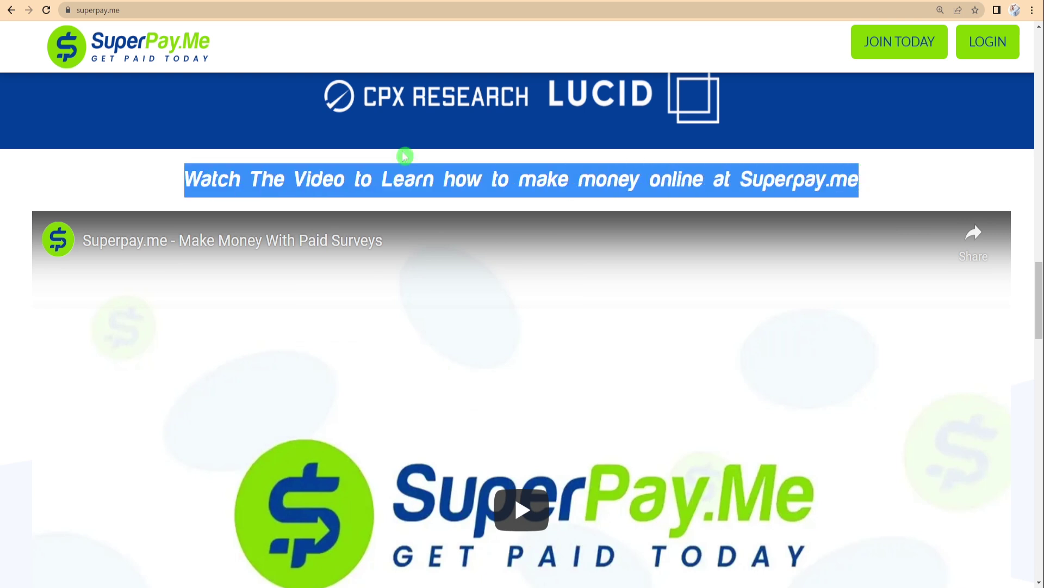
scroll(1024, 275, down, 5)
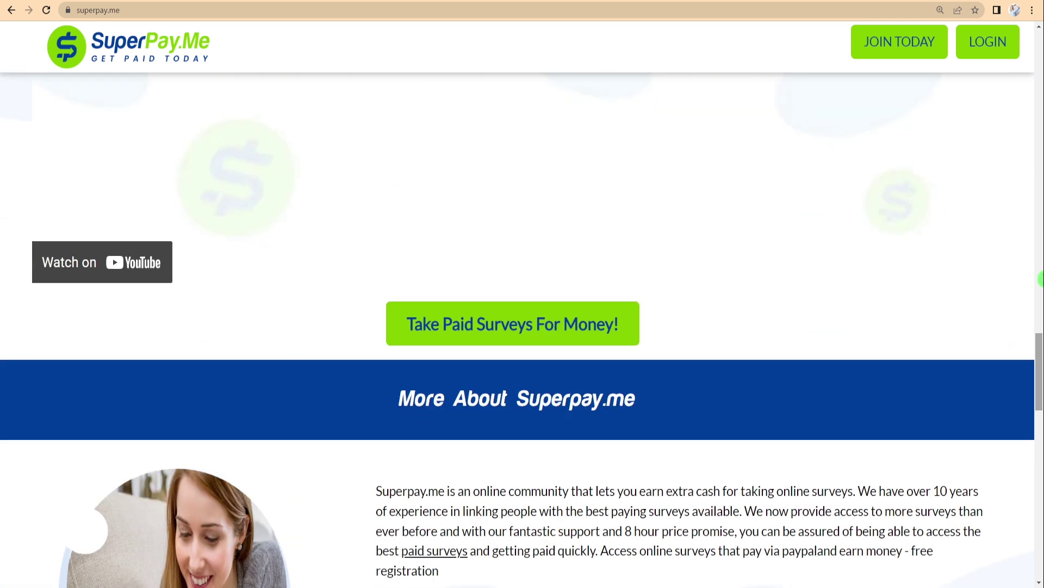
scroll(1040, 278, up, 5)
scroll(1040, 245, up, 5)
scroll(1041, 204, up, 5)
scroll(1040, 167, up, 4)
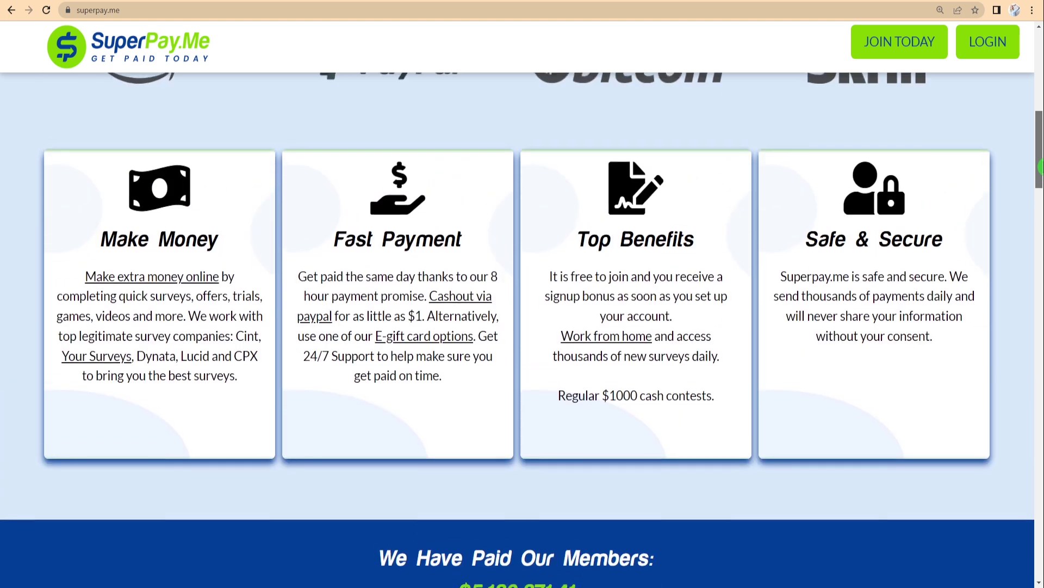
Read the Fast Payment and Top Benefits descriptions, then open the join-bonus sign-up form.
drag(305, 289, 474, 439)
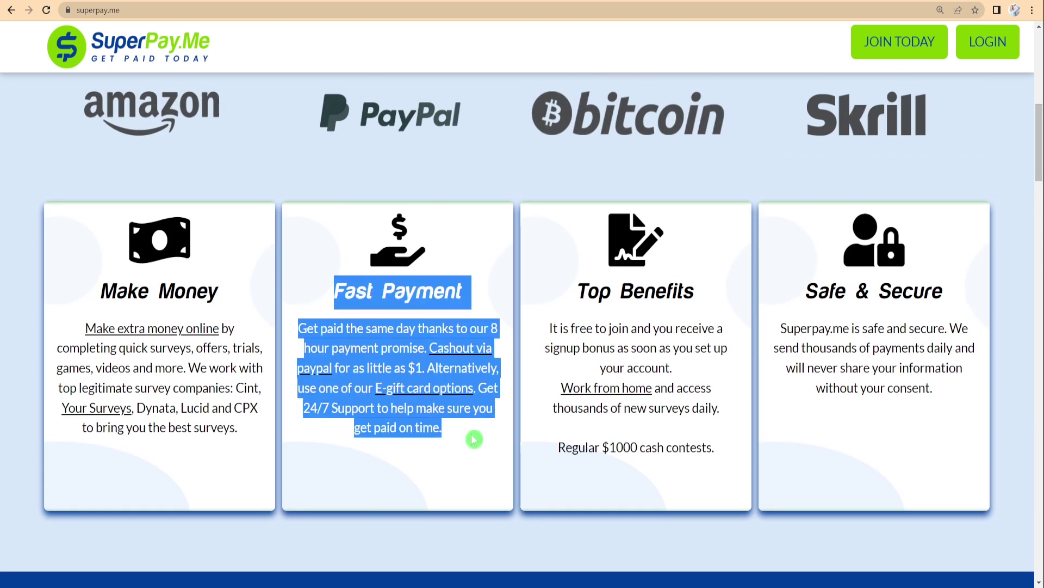
drag(577, 291, 694, 462)
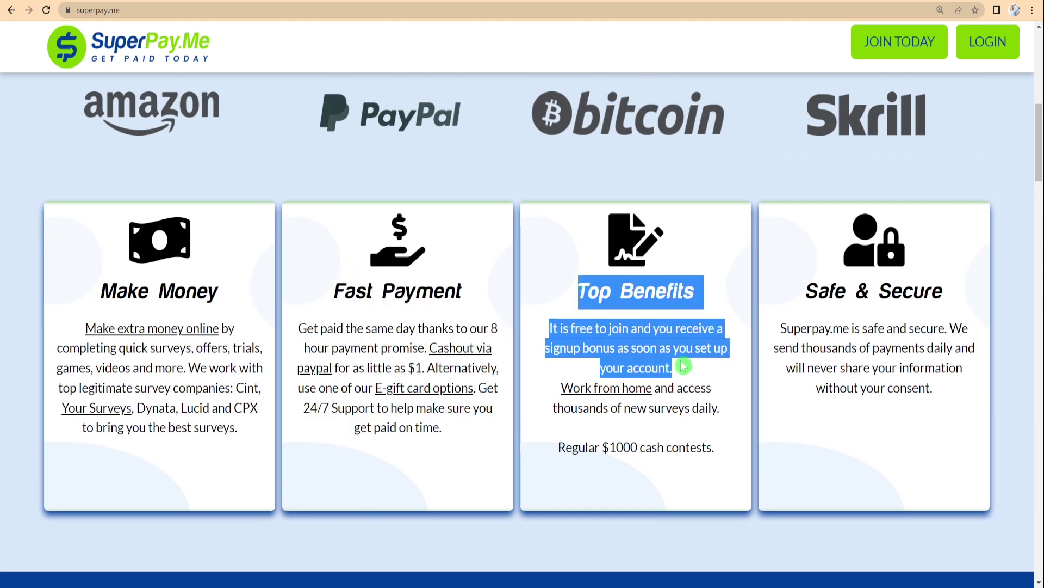
click(718, 354)
scroll(735, 331, up, 6)
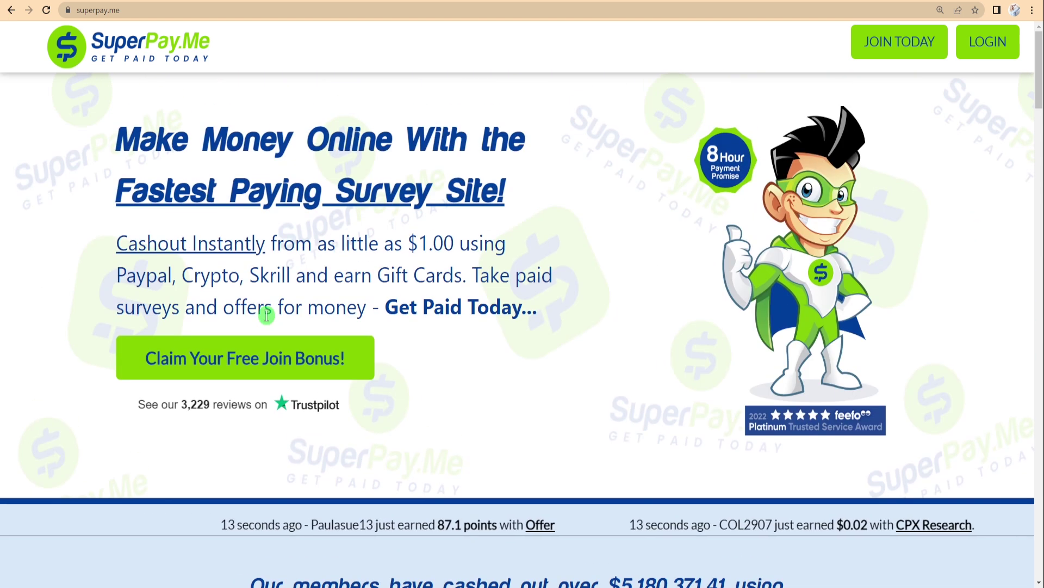
click(229, 358)
Register the account and read the welcome message and member section links.
drag(433, 189, 106, 171)
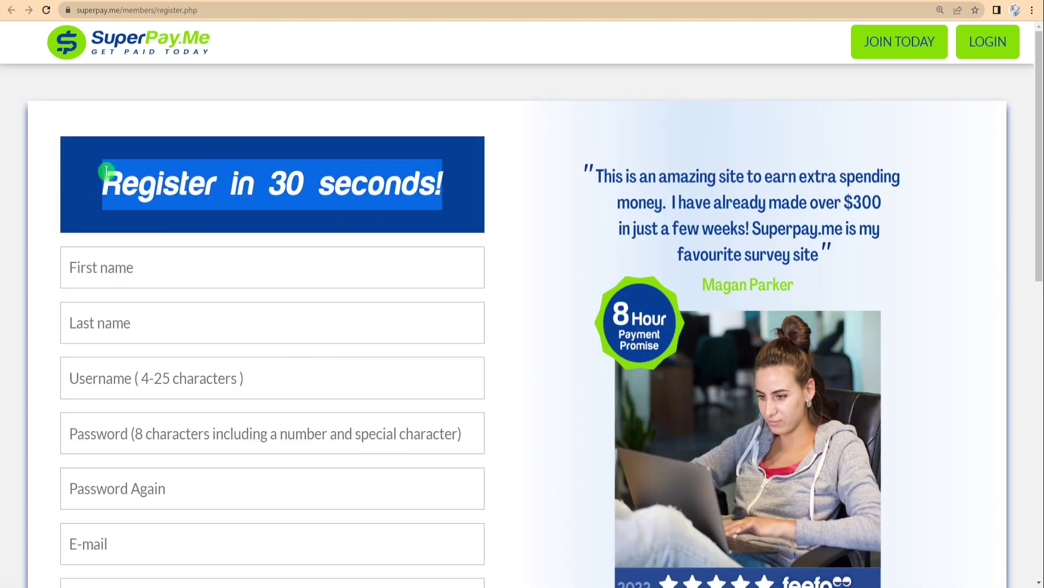
scroll(574, 214, down, 2)
scroll(490, 238, up, 1)
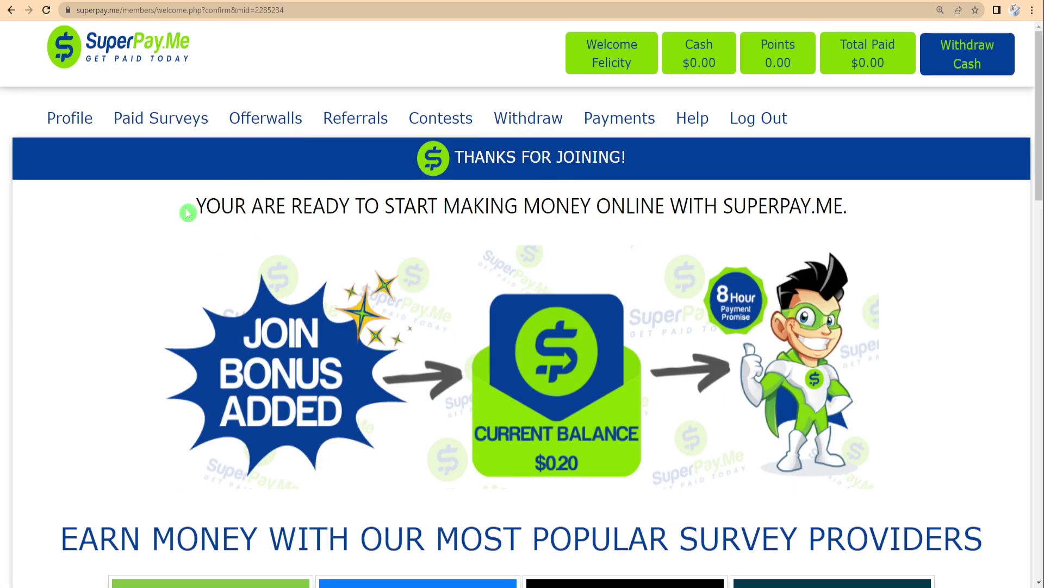
drag(204, 206, 838, 208)
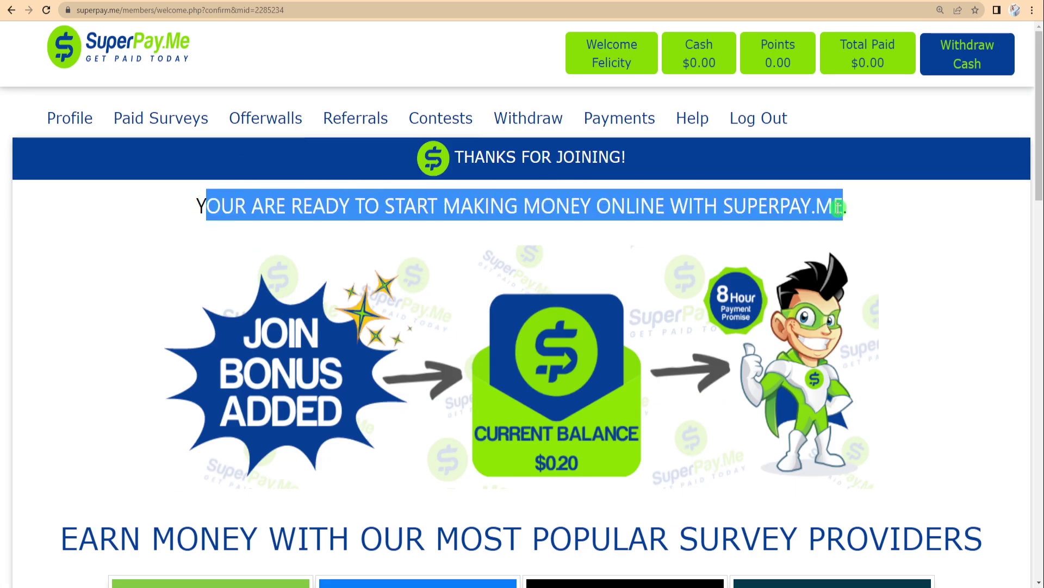
drag(893, 129, 40, 117)
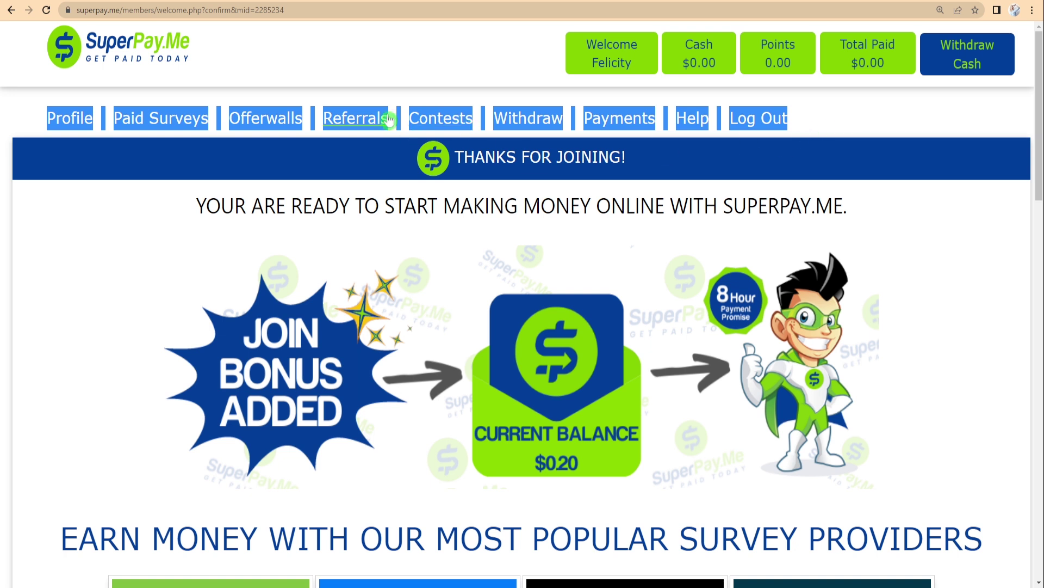
click(16, 106)
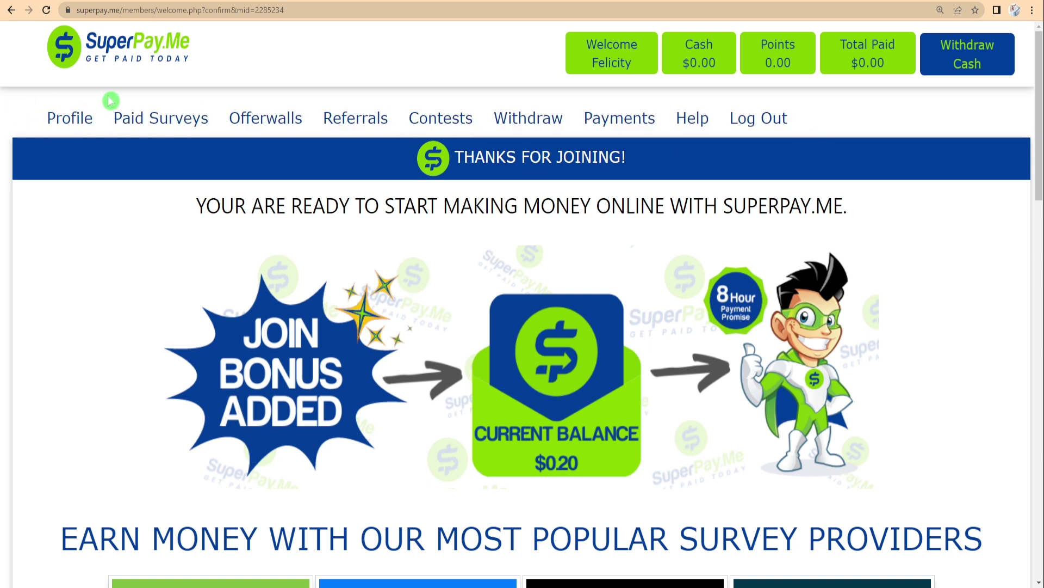
drag(110, 100, 886, 128)
click(894, 131)
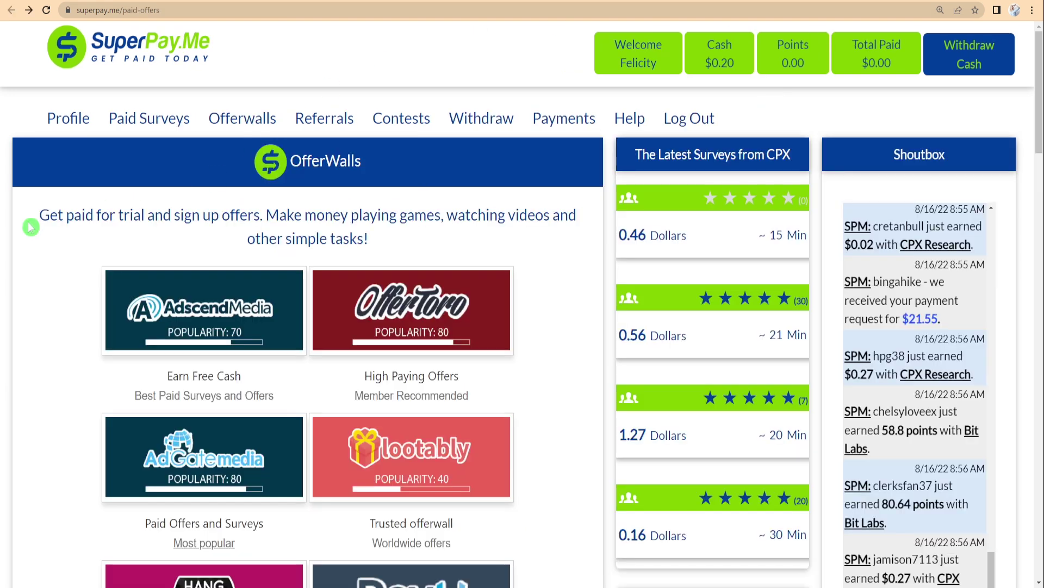
drag(30, 228, 420, 245)
scroll(419, 245, down, 1)
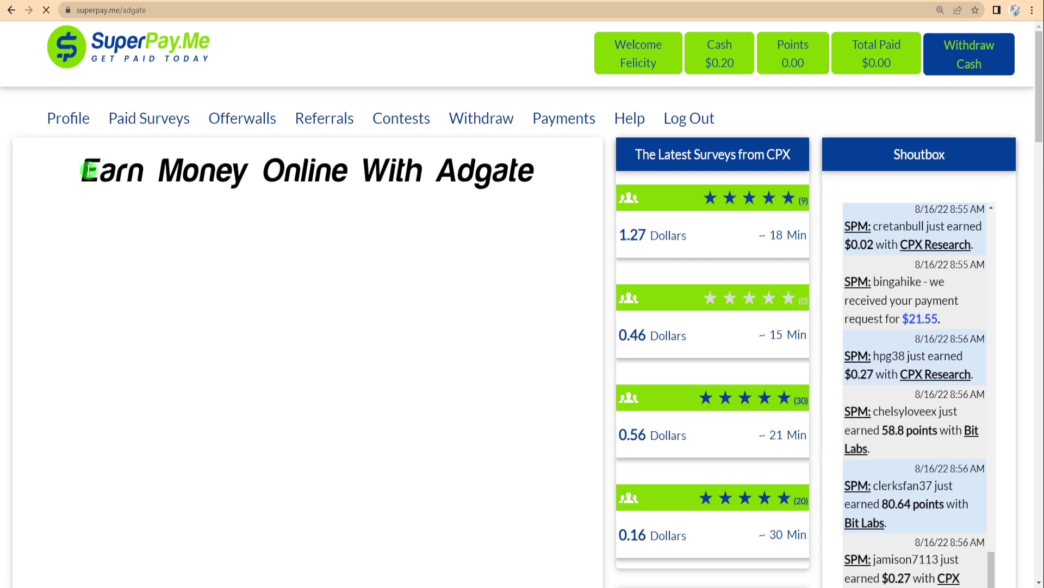
View the Adgate offer page and dismiss its device question.
drag(83, 171, 547, 174)
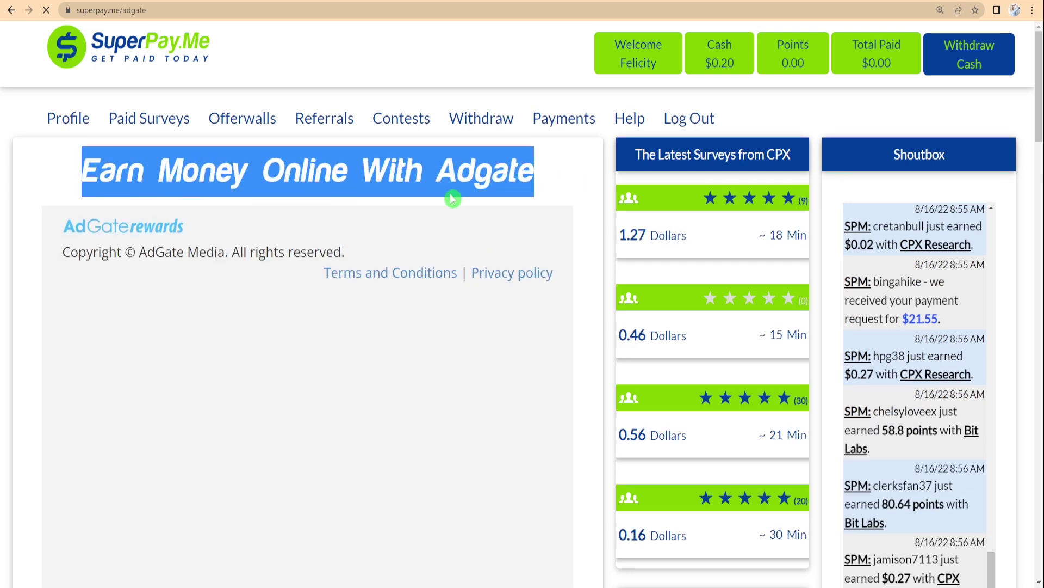
click(596, 192)
scroll(598, 213, down, 2)
scroll(598, 213, up, 1)
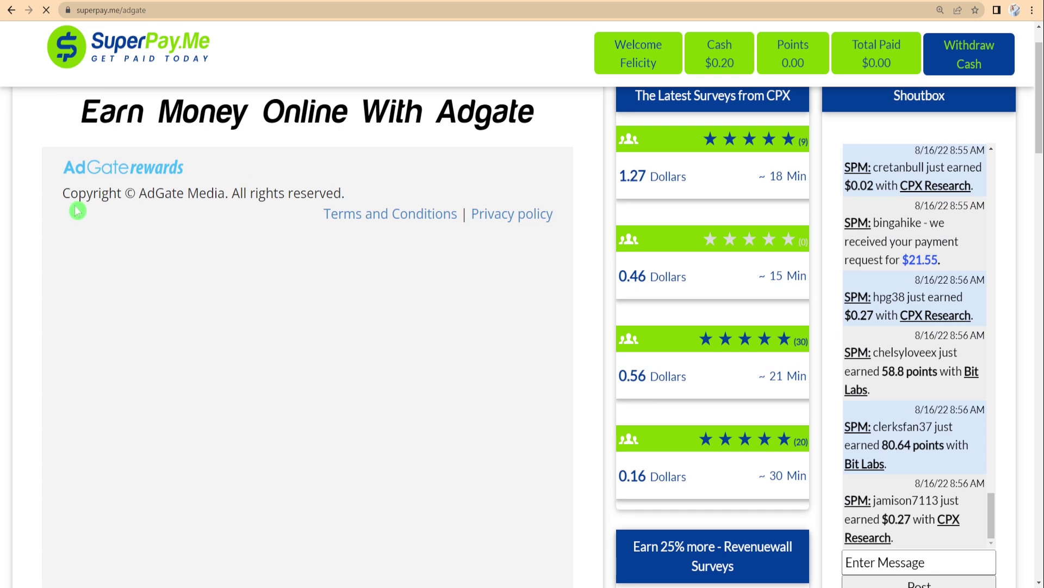
drag(66, 196, 535, 162)
scroll(562, 154, up, 1)
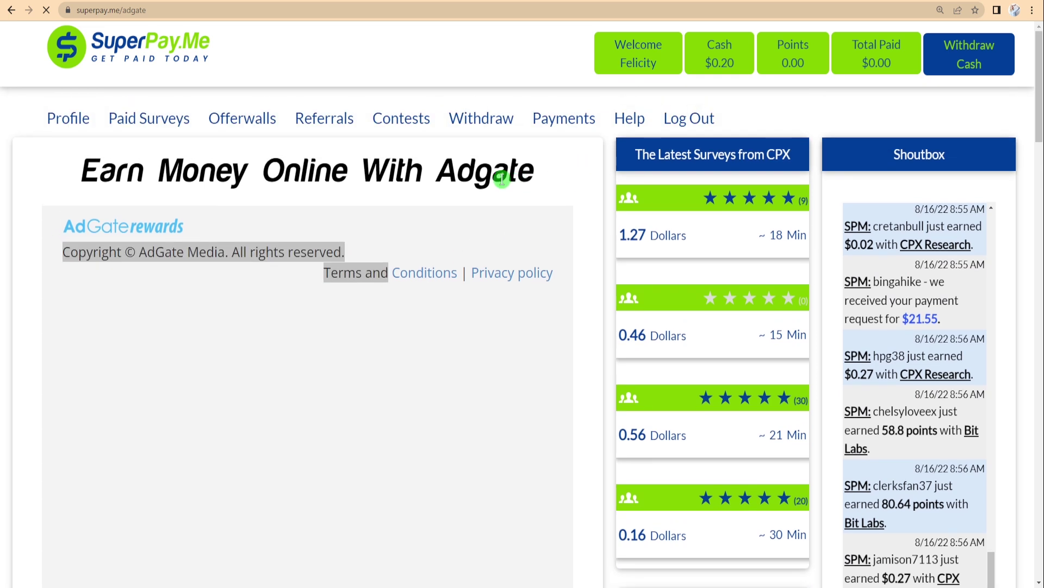
scroll(199, 222, down, 3)
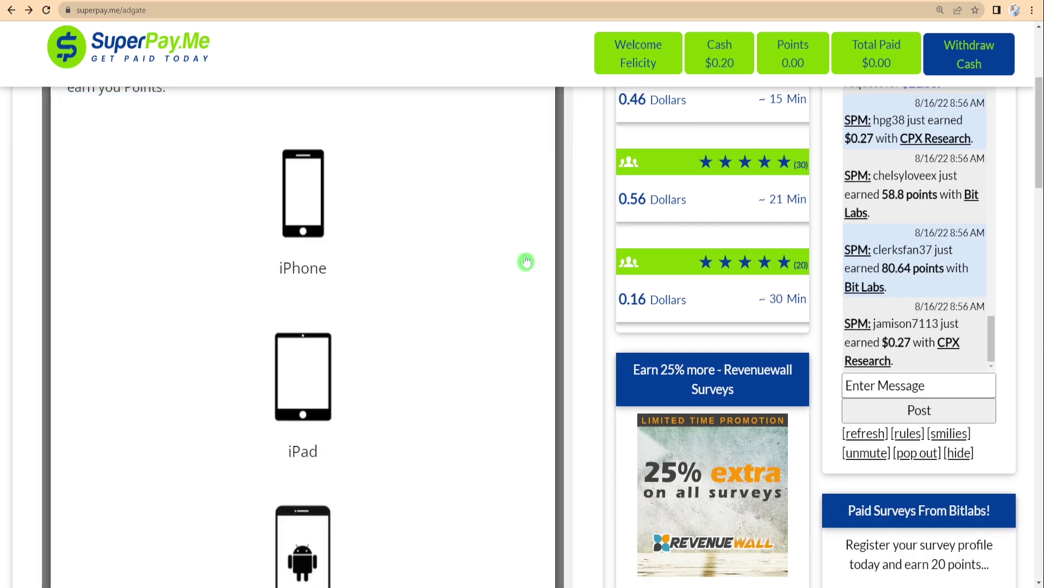
scroll(526, 261, up, 2)
scroll(192, 306, down, 3)
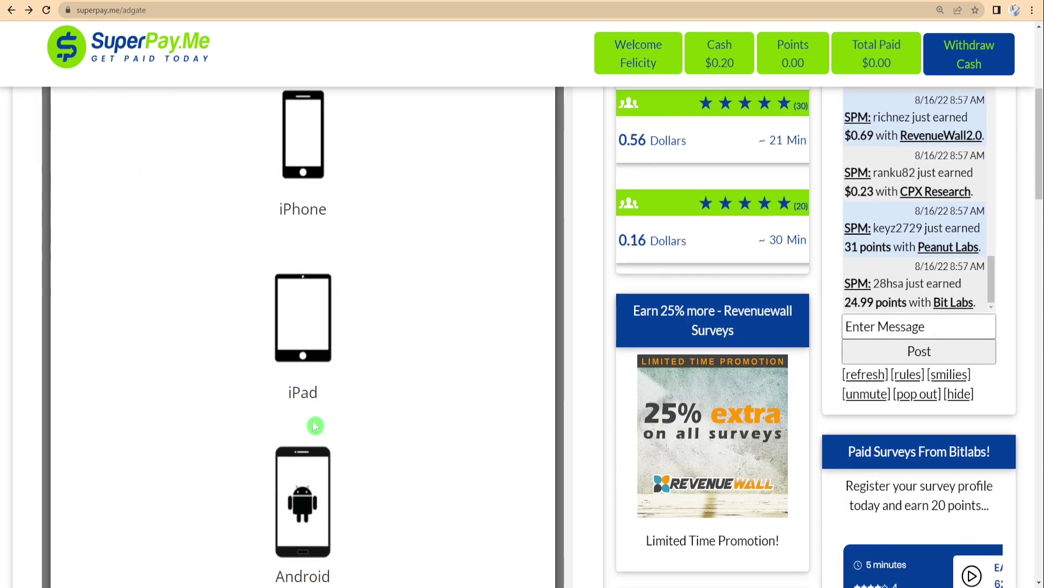
scroll(323, 441, down, 3)
click(513, 482)
scroll(115, 226, up, 3)
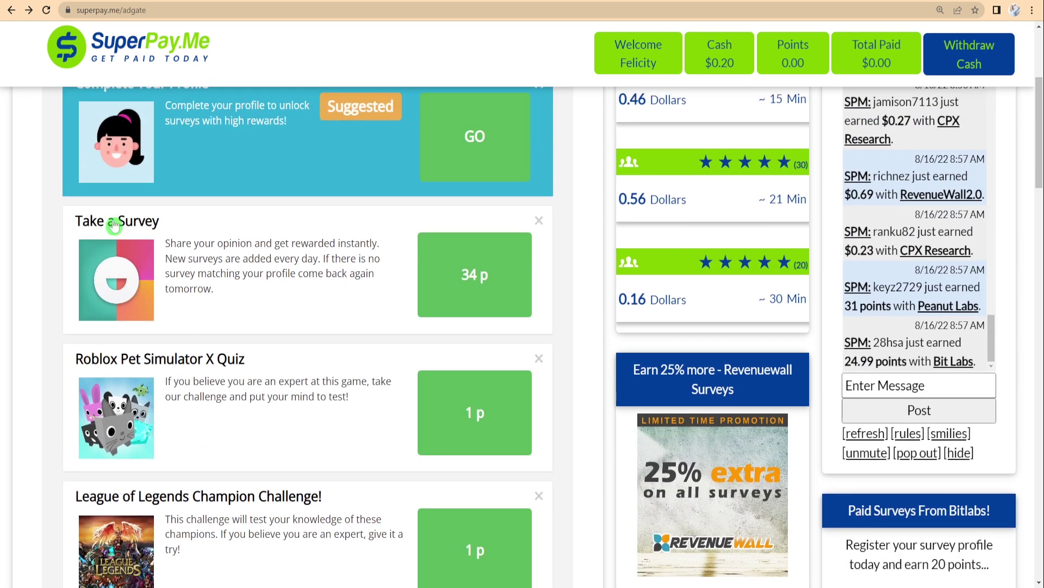
scroll(114, 227, up, 3)
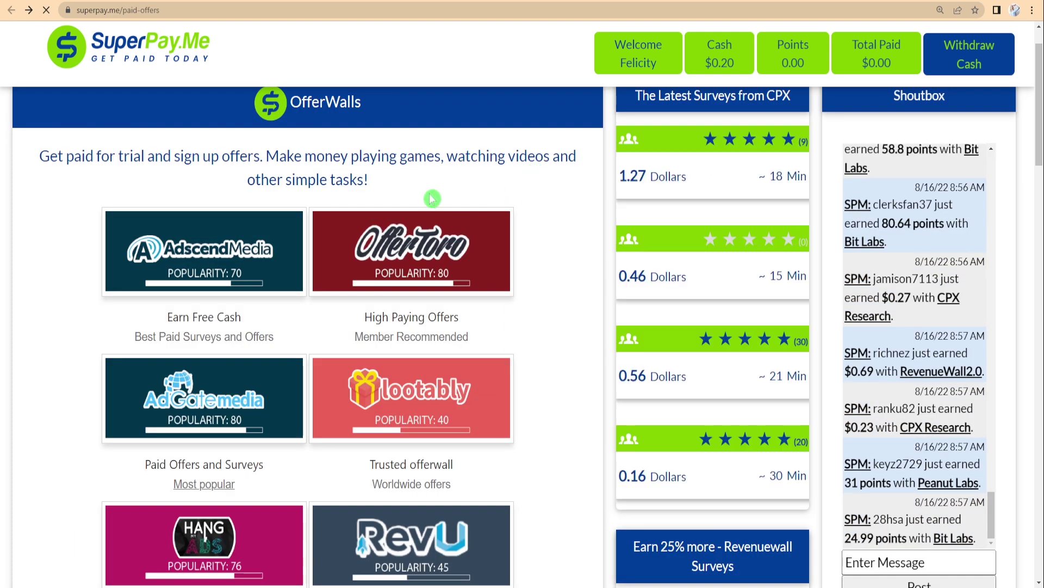
Open the OfferToro offerwall, then go to Withdraw Cash showing the $0.20 balance.
drag(44, 149, 408, 181)
click(413, 186)
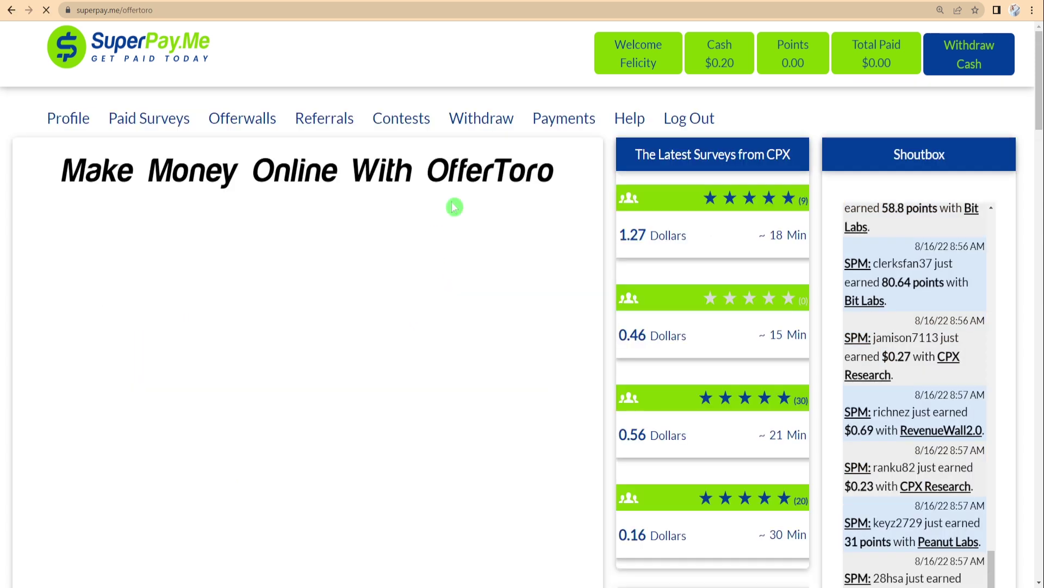
drag(560, 175, 61, 155)
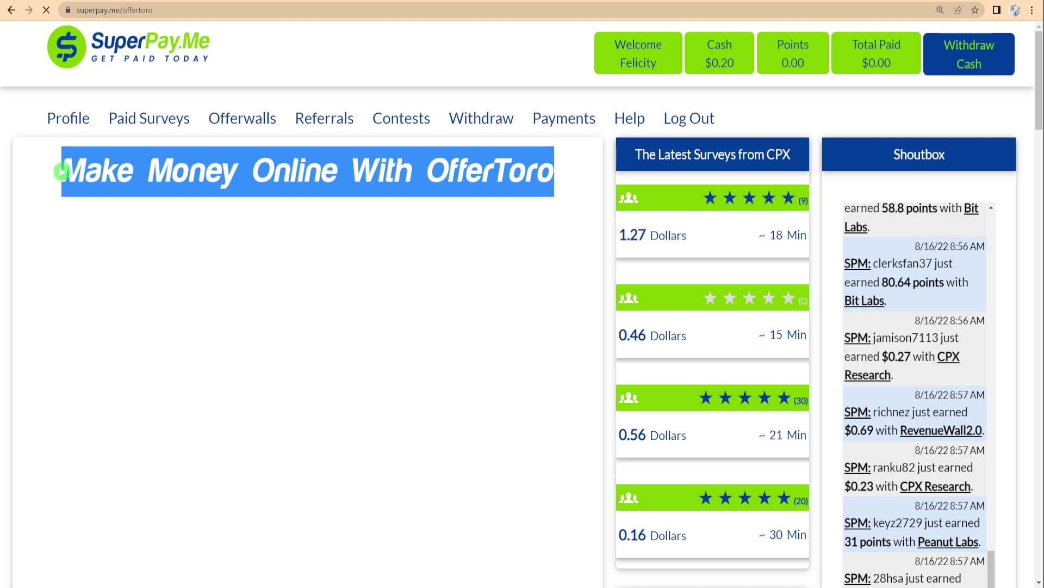
click(577, 173)
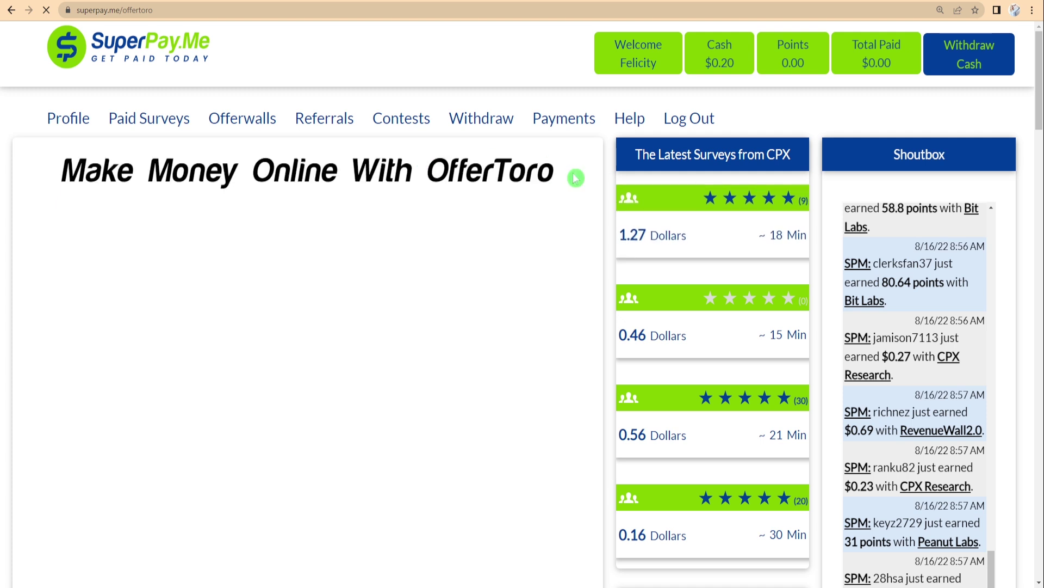
drag(581, 177, 51, 166)
click(478, 121)
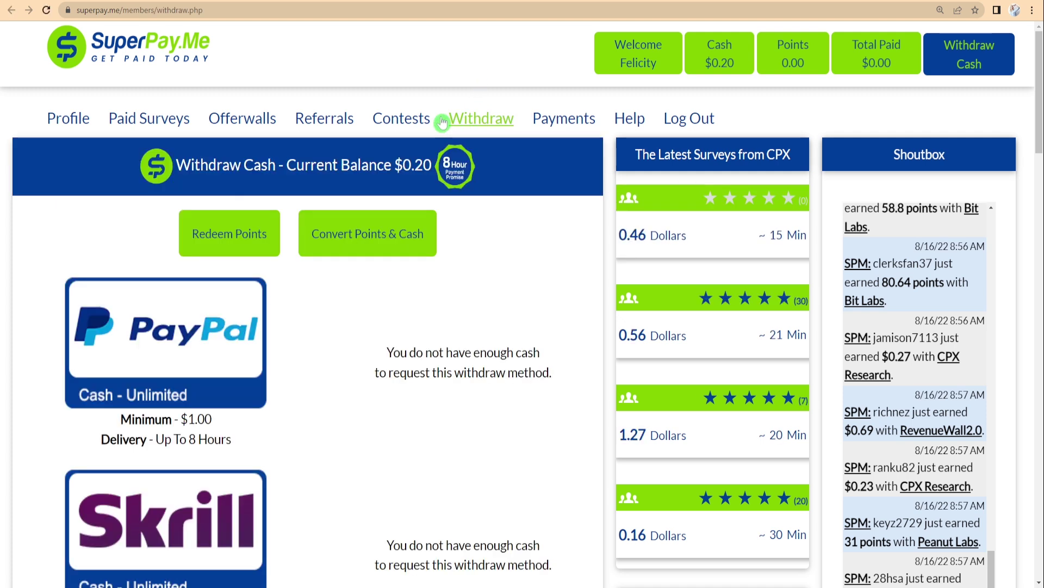
scroll(204, 270, down, 2)
scroll(200, 274, down, 3)
scroll(204, 343, down, 1)
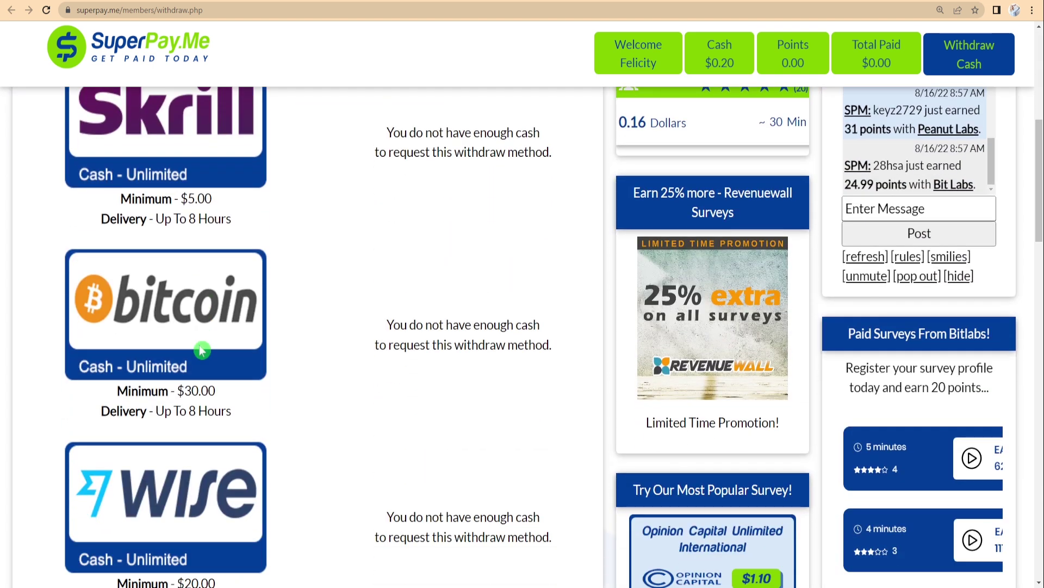
scroll(206, 350, up, 4)
drag(214, 242, 92, 243)
drag(226, 262, 122, 262)
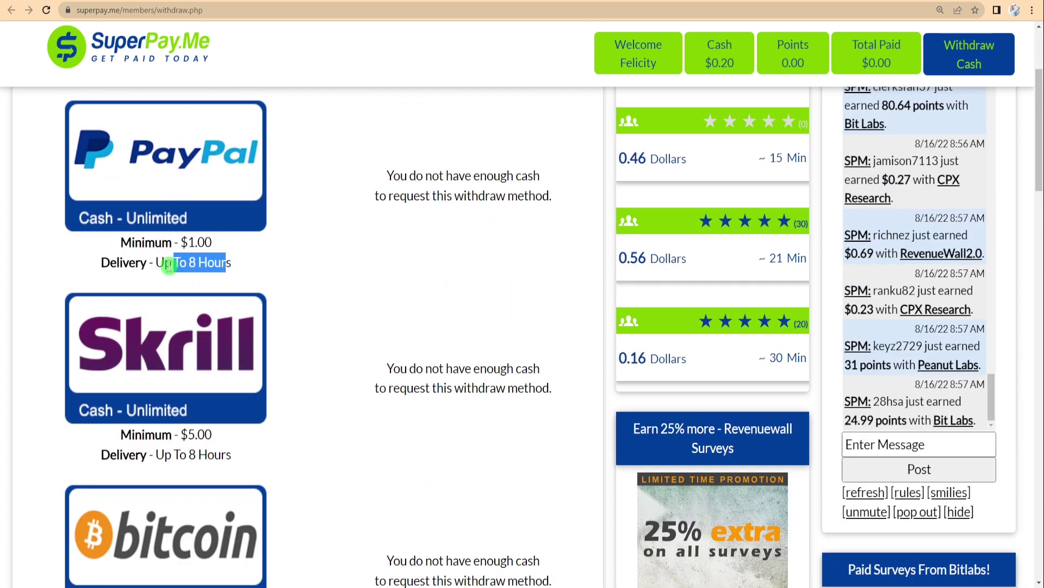
scroll(533, 241, up, 2)
Check the shoutbox, $0.20 balance and 42,877 payment pages, then open Cash Contest.
drag(851, 151, 901, 290)
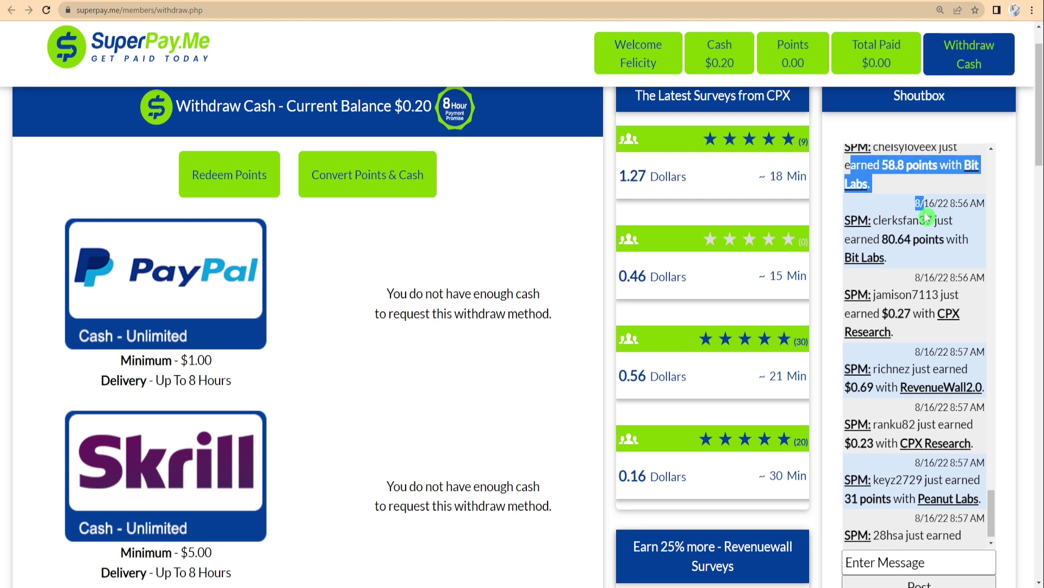
scroll(902, 290, up, 3)
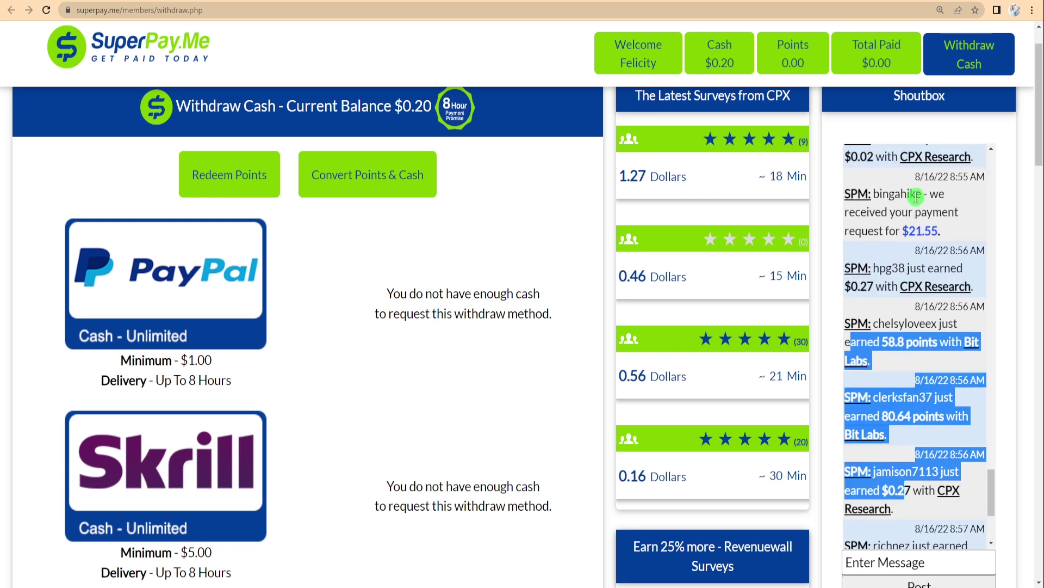
mouse_move(990, 500)
mouse_down()
mouse_move(1001, 327)
mouse_move(994, 490)
mouse_up()
scroll(1028, 311, up, 2)
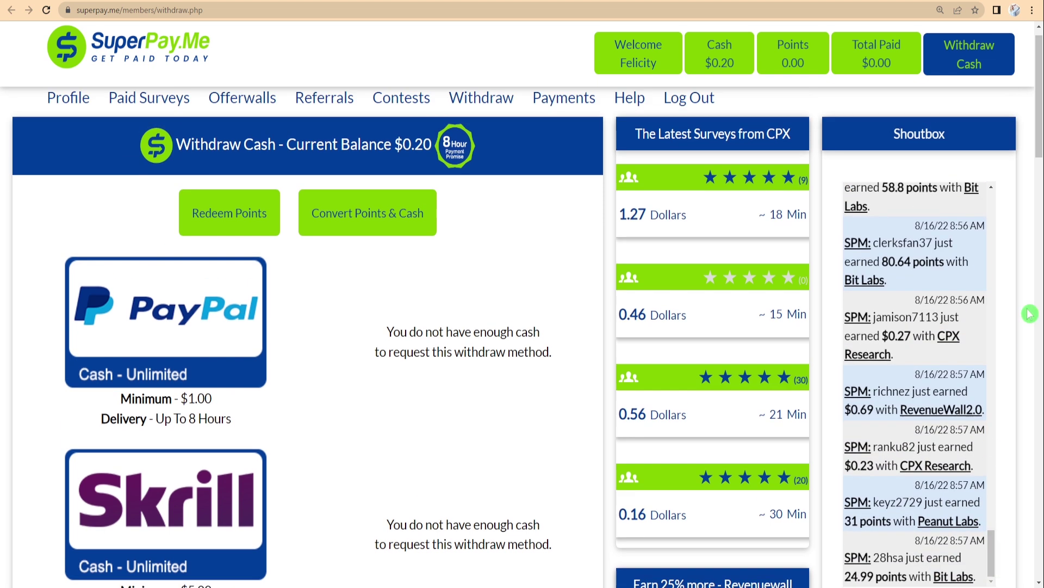
drag(187, 159, 447, 167)
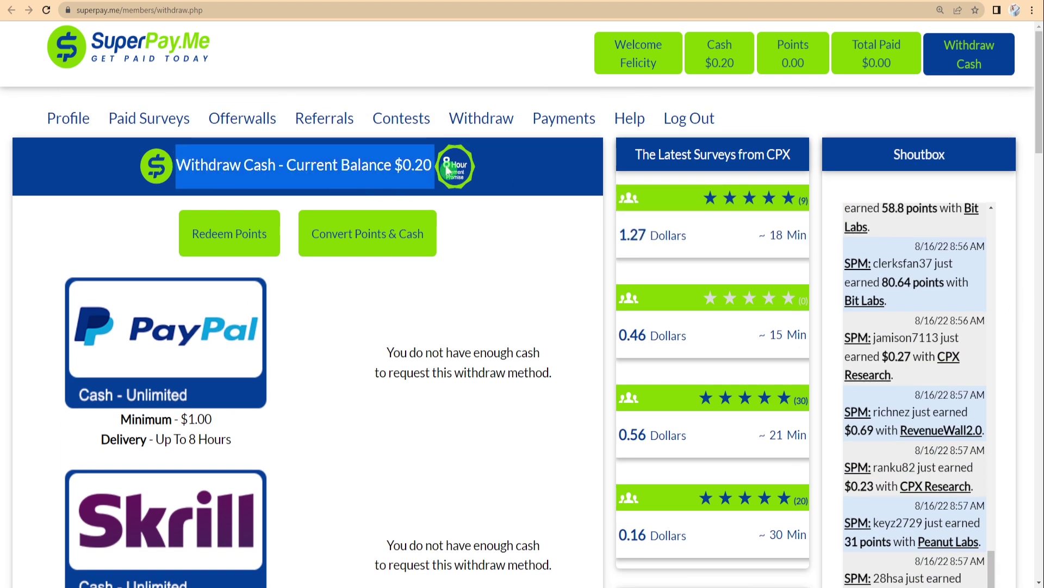
scroll(821, 179, down, 2)
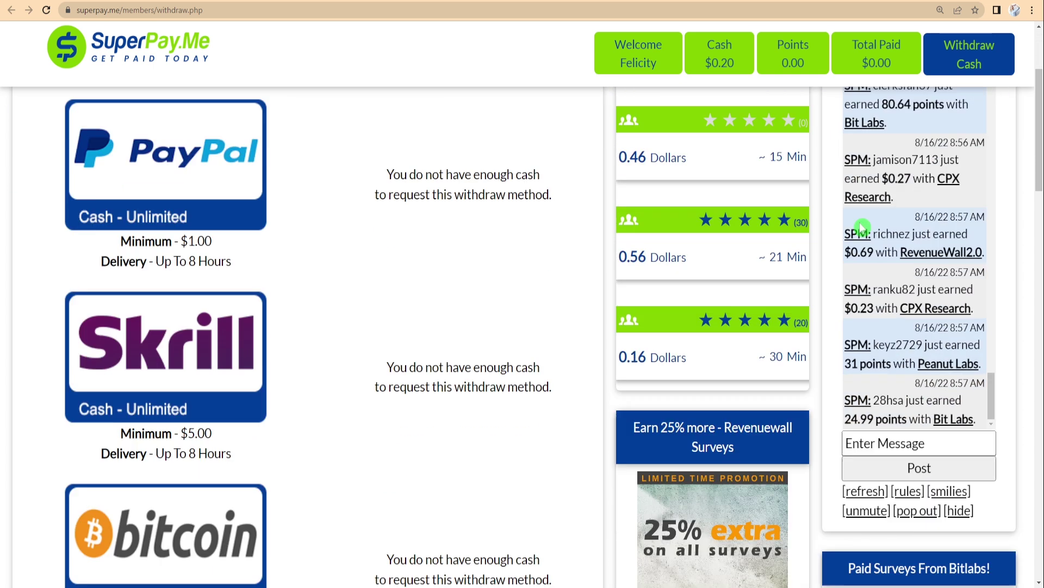
scroll(863, 228, down, 2)
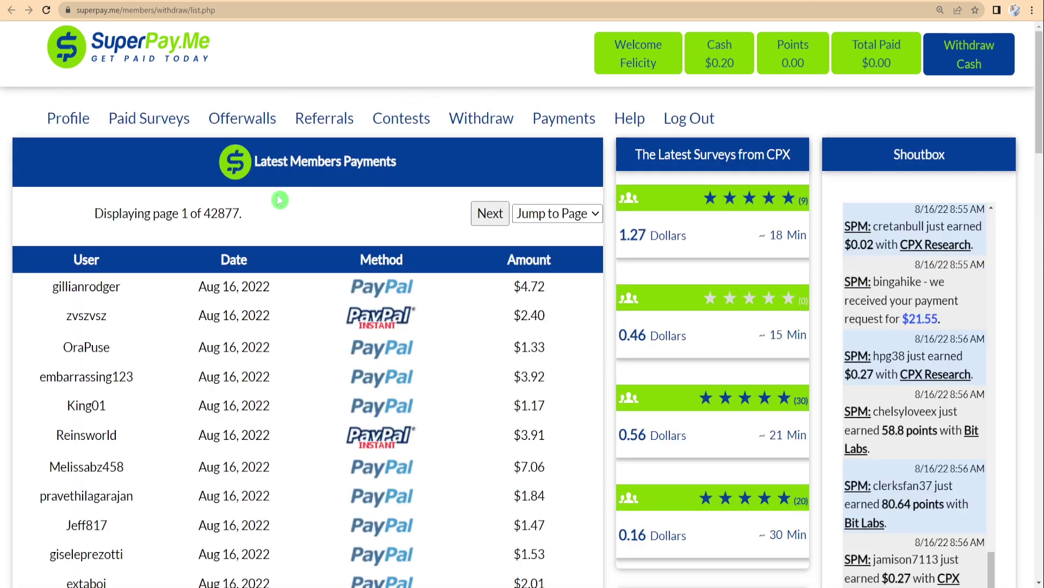
drag(94, 213, 243, 215)
click(598, 290)
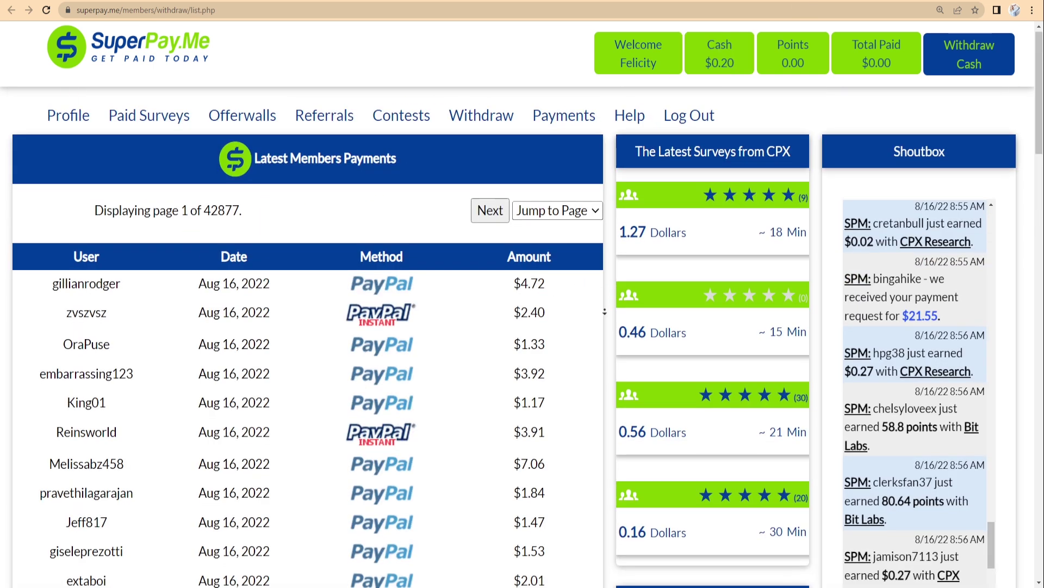
scroll(598, 302, down, 2)
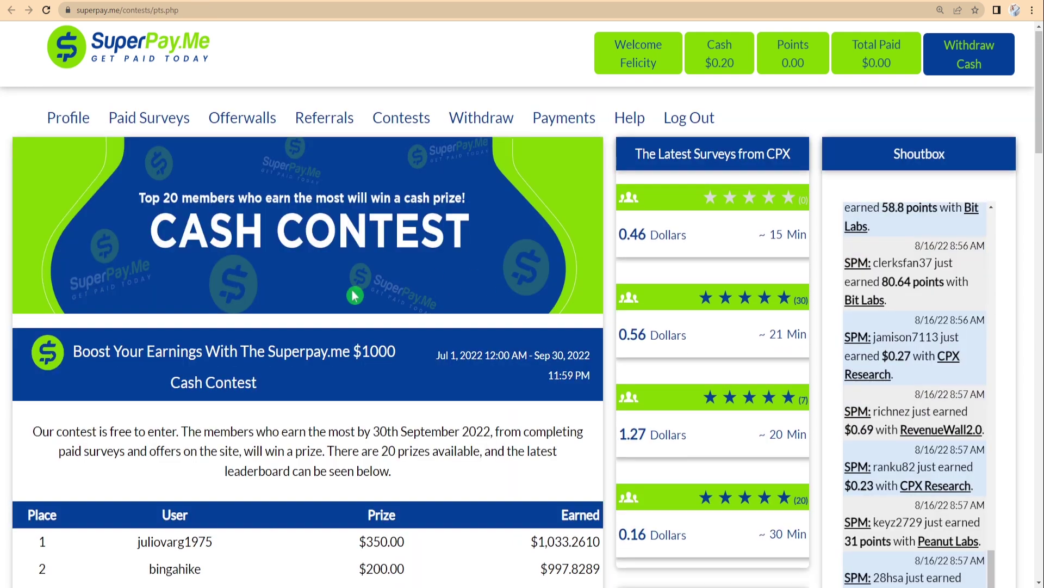
scroll(214, 265, down, 1)
scroll(214, 265, down, 3)
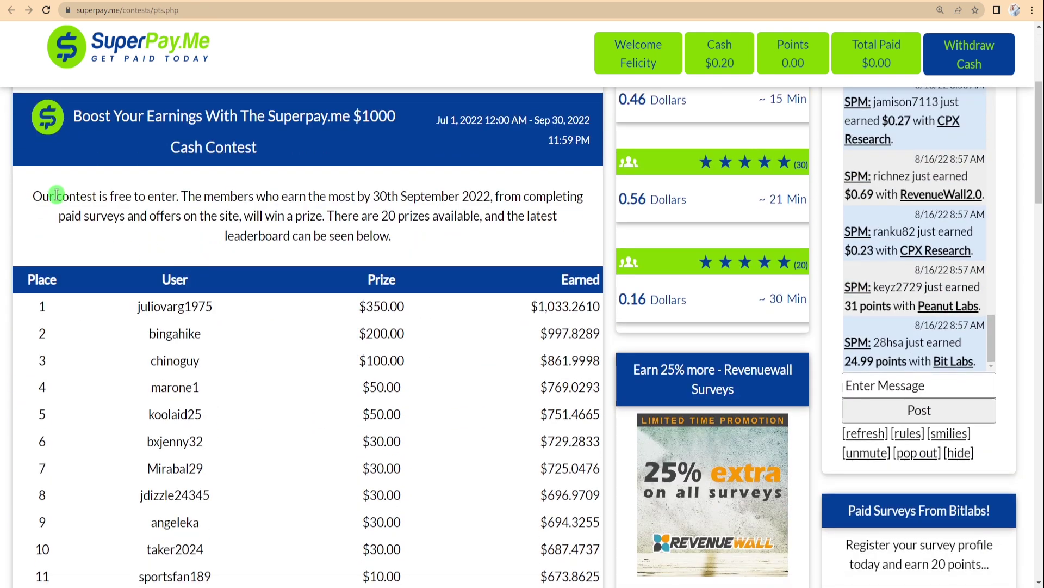
drag(33, 195, 462, 216)
Read the Cash Contest leaderboard prizes, from the $350 first place to fifth place.
click(437, 259)
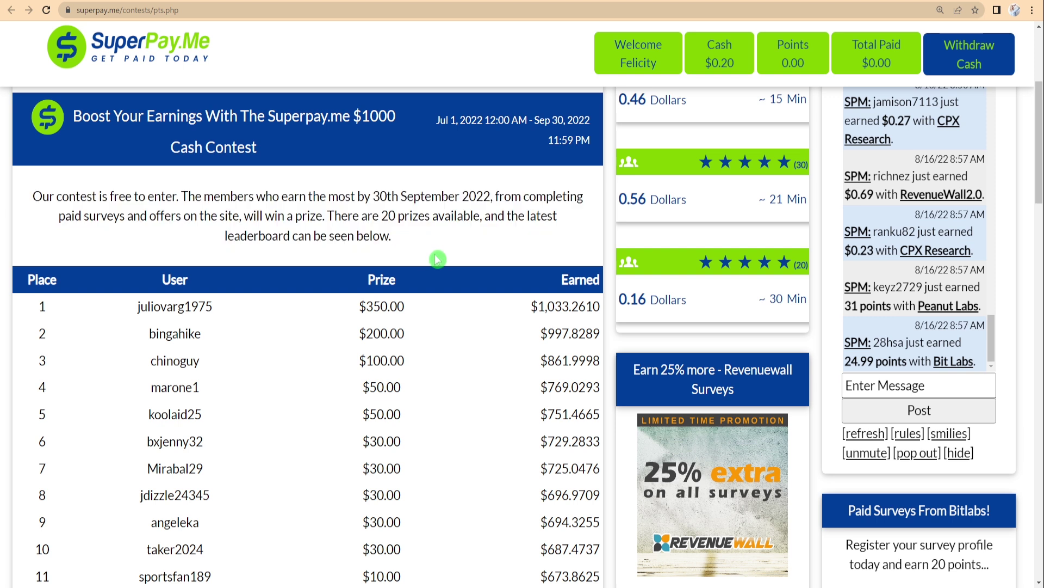
scroll(561, 298, down, 2)
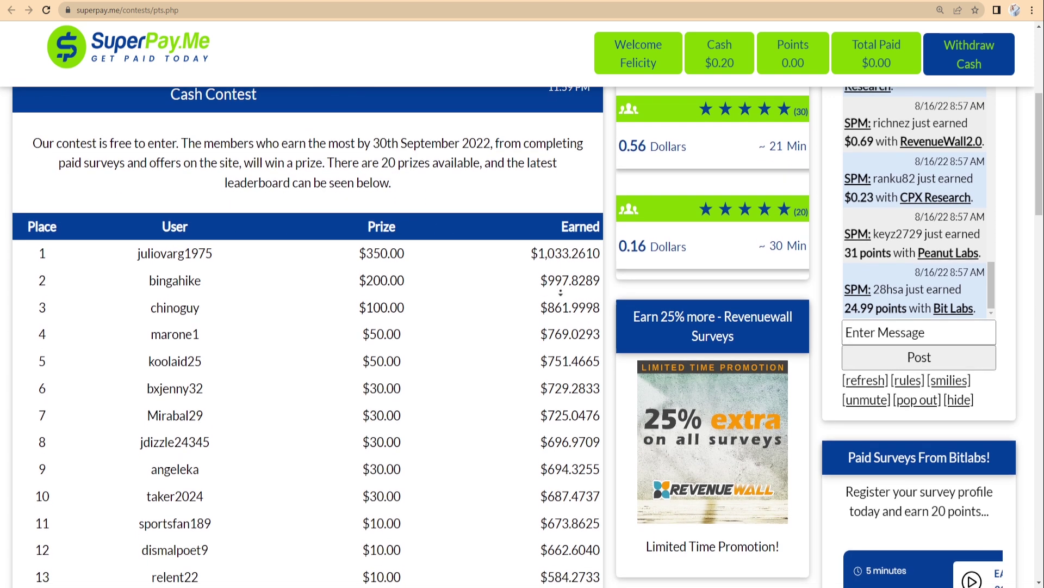
scroll(561, 298, down, 2)
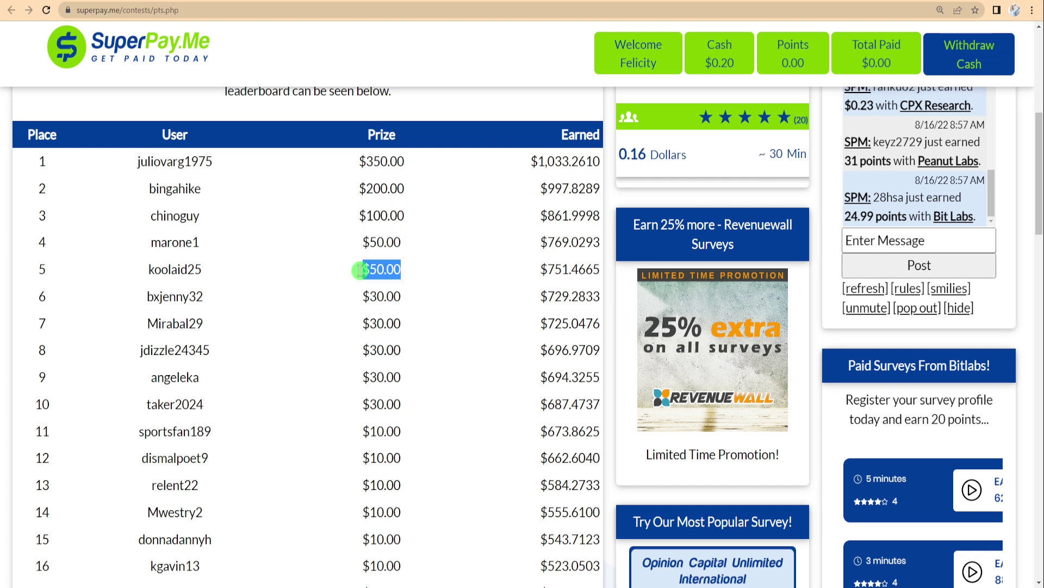
drag(402, 297, 362, 297)
drag(404, 161, 382, 157)
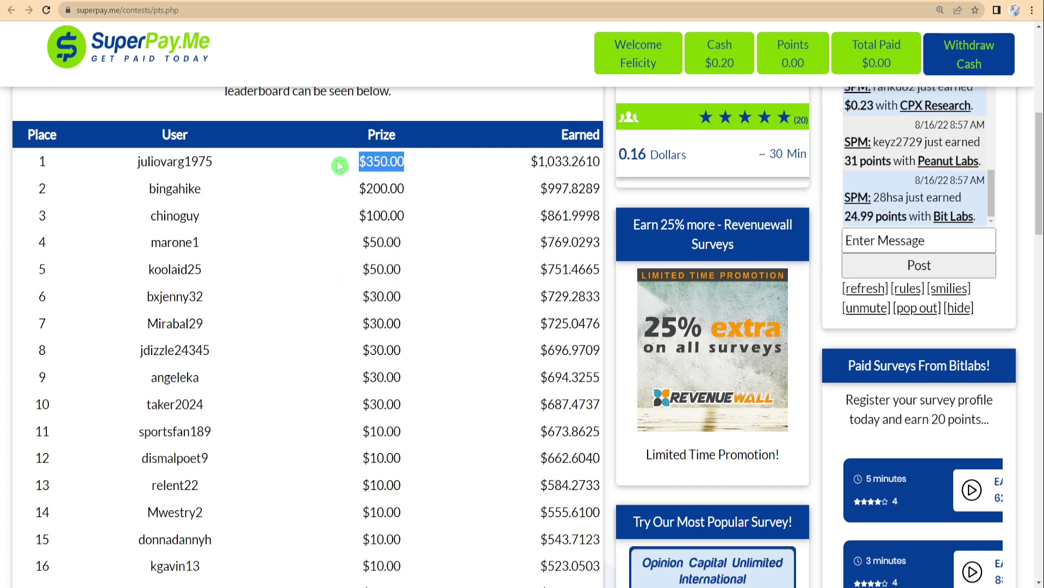
click(359, 149)
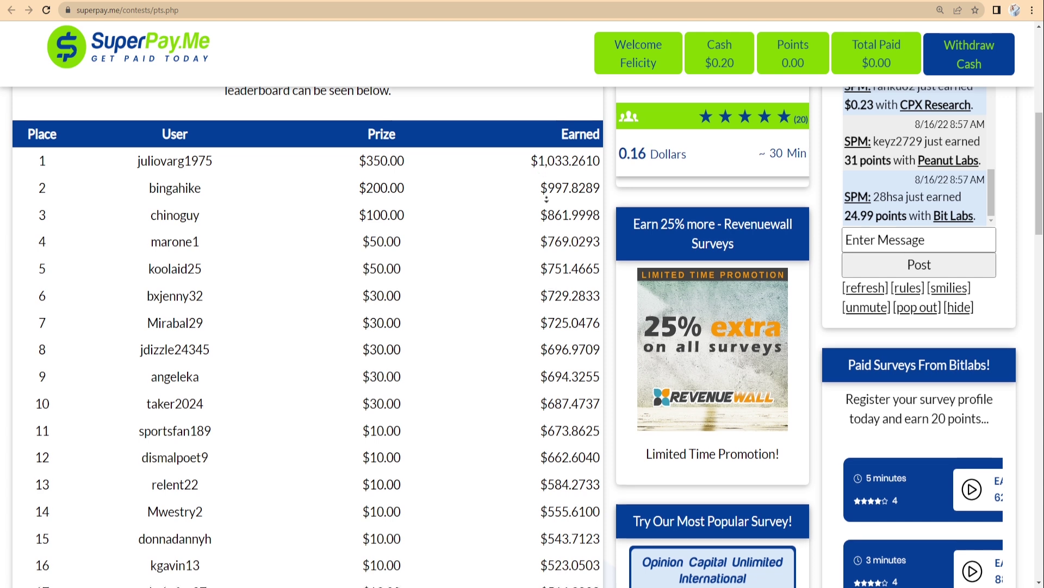
scroll(547, 206, down, 1)
scroll(546, 206, down, 1)
scroll(546, 206, down, 1)
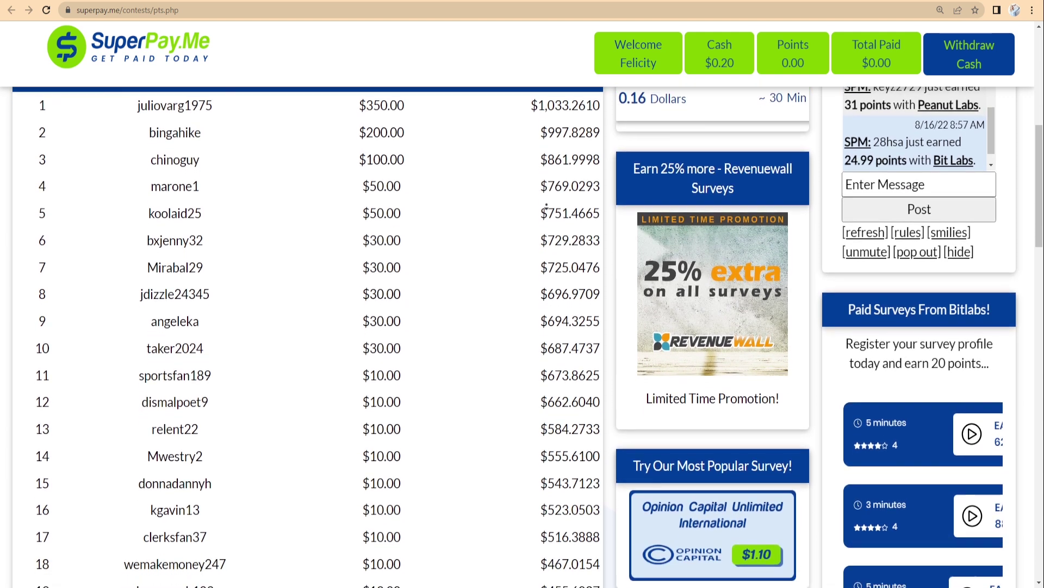
scroll(545, 206, down, 1)
scroll(543, 207, down, 1)
scroll(544, 208, down, 1)
scroll(544, 207, down, 1)
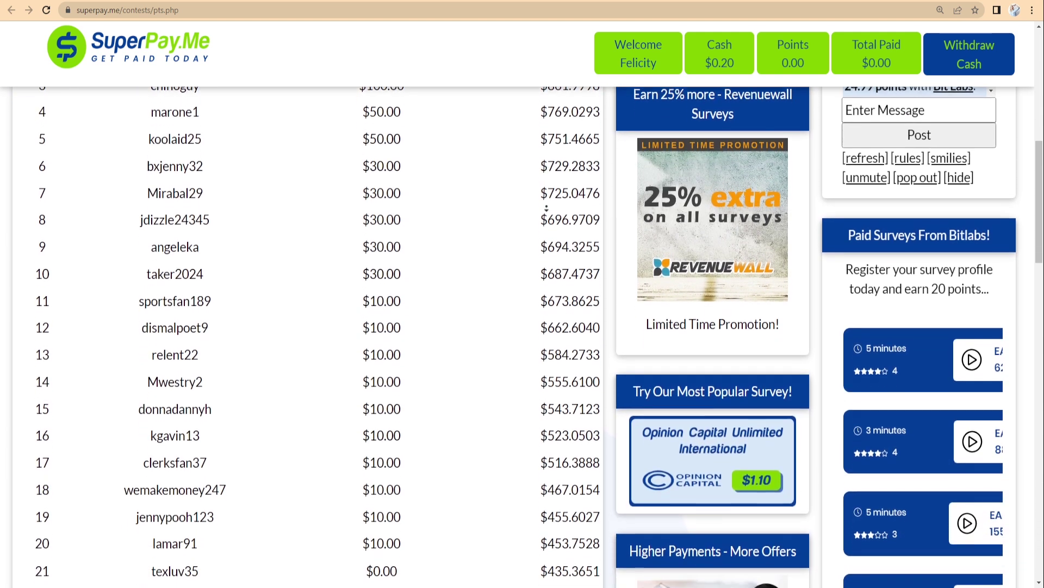
scroll(544, 208, down, 1)
scroll(544, 208, down, 1)
scroll(543, 207, down, 1)
scroll(544, 207, down, 1)
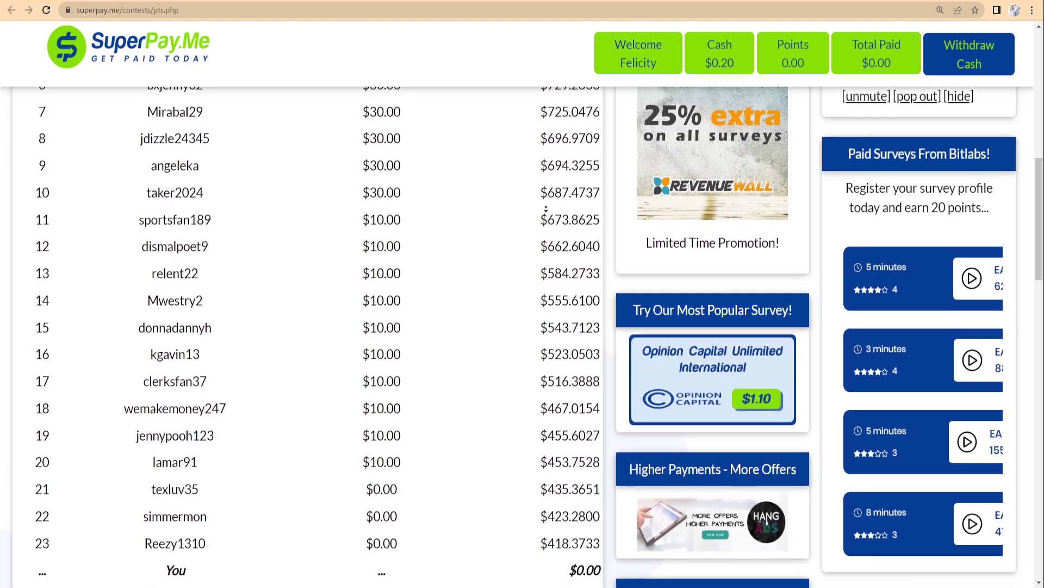